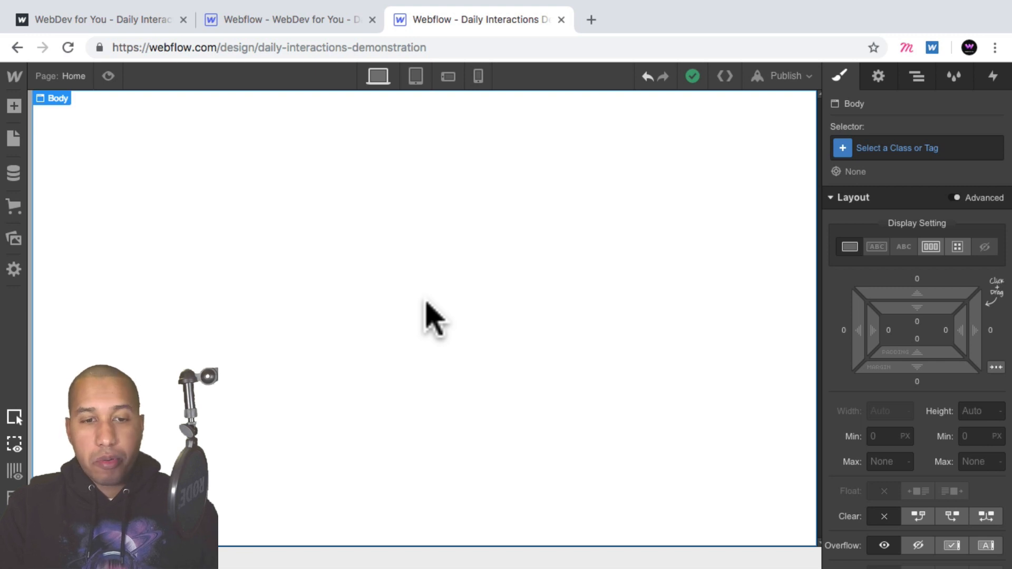
# - Give the page body a new class named d-33-body
pyautogui.click(882, 147)
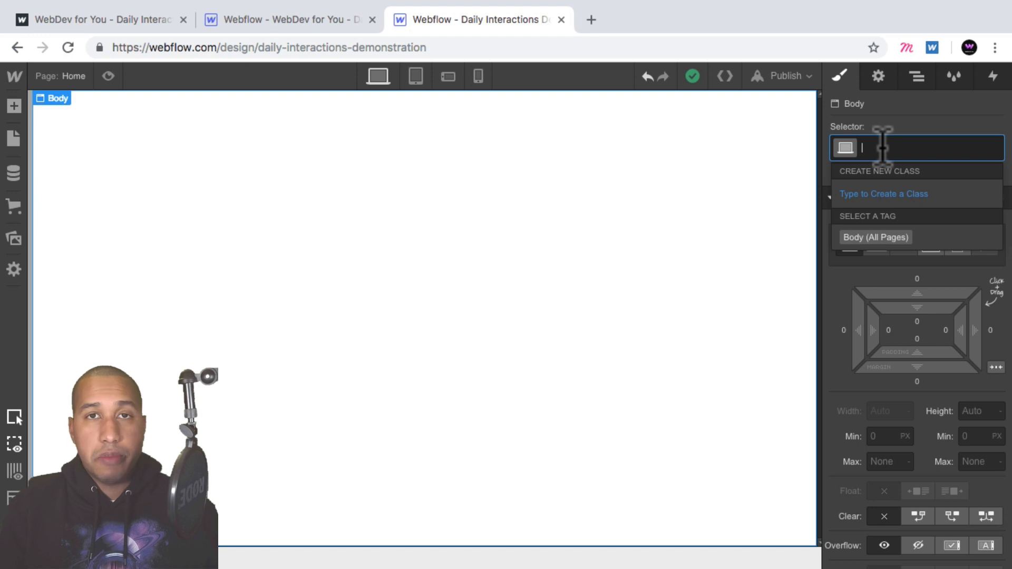
pyautogui.write('d-')
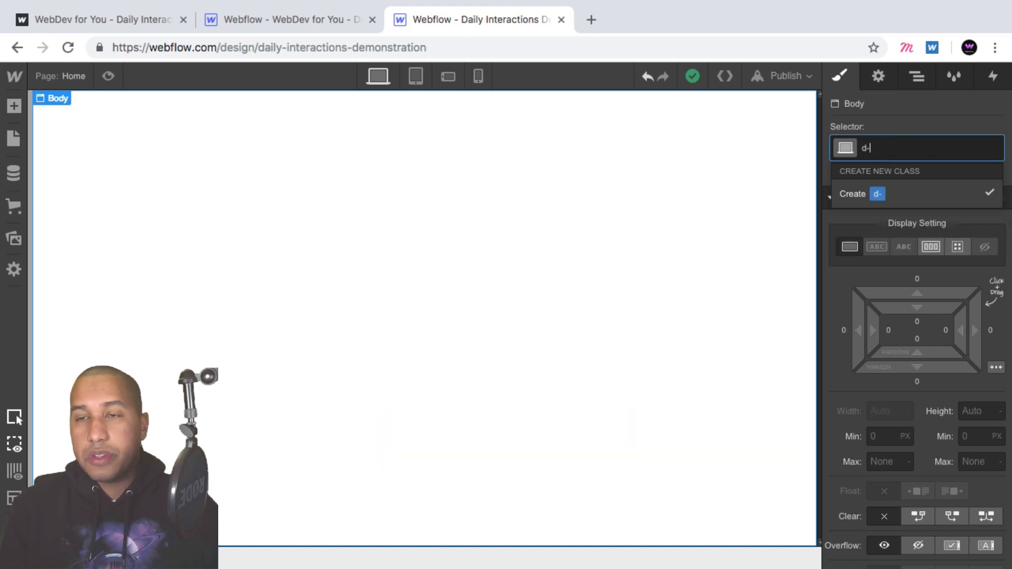
pyautogui.write('33-body')
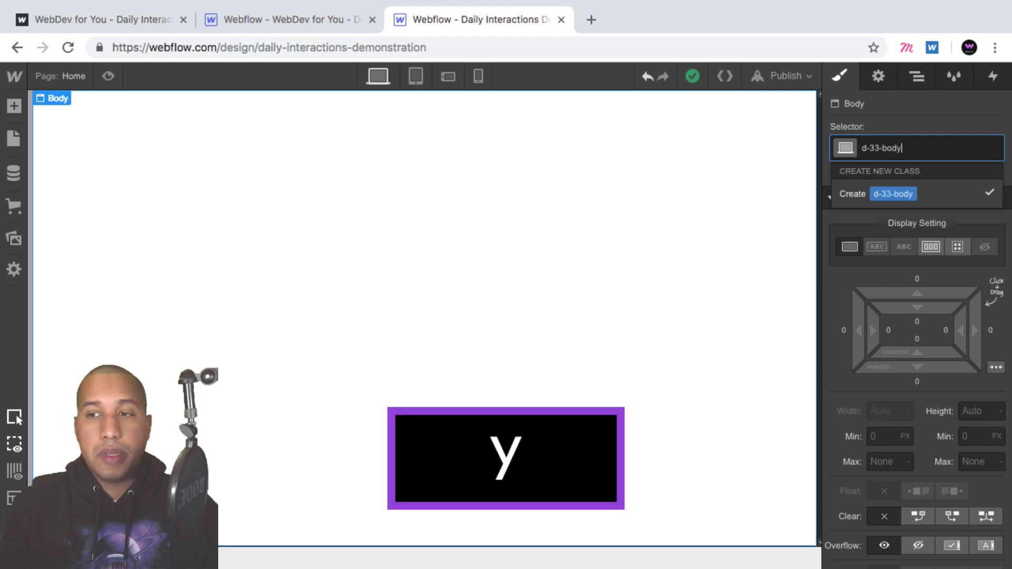
pyautogui.press('Return')
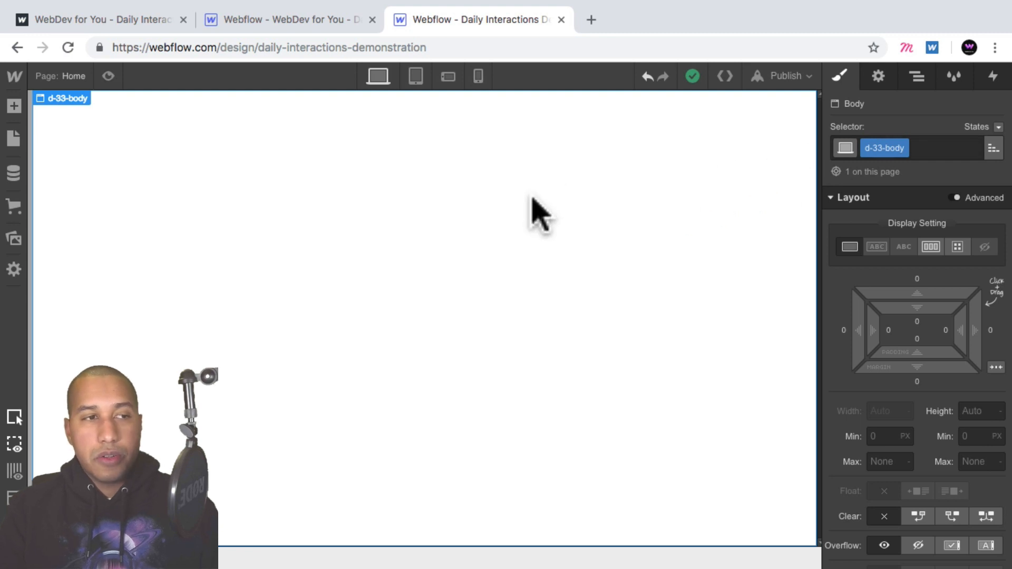
# - Add a Section to the page and give it a new class named d-33-section
pyautogui.click(16, 108)
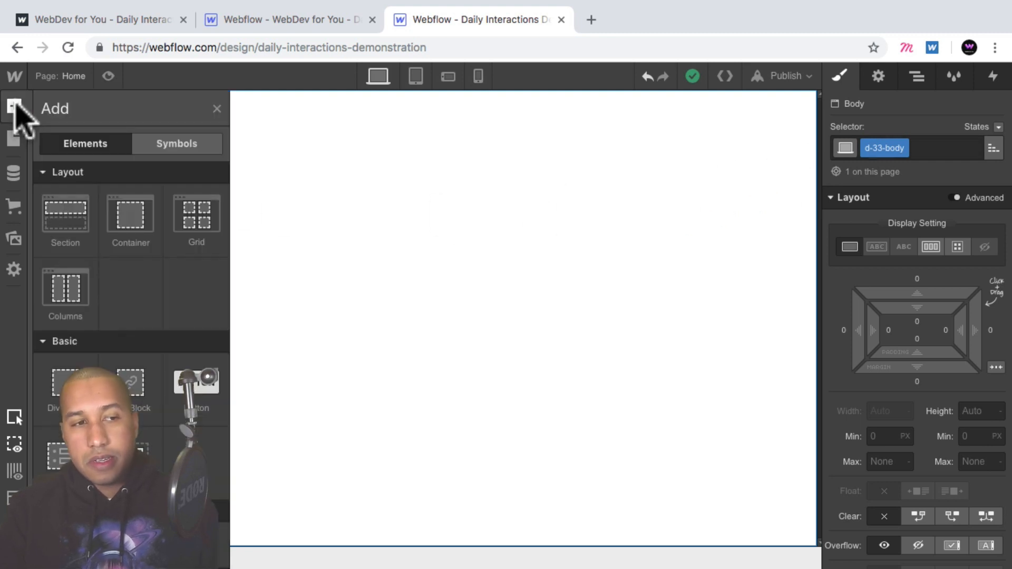
pyautogui.click(66, 218)
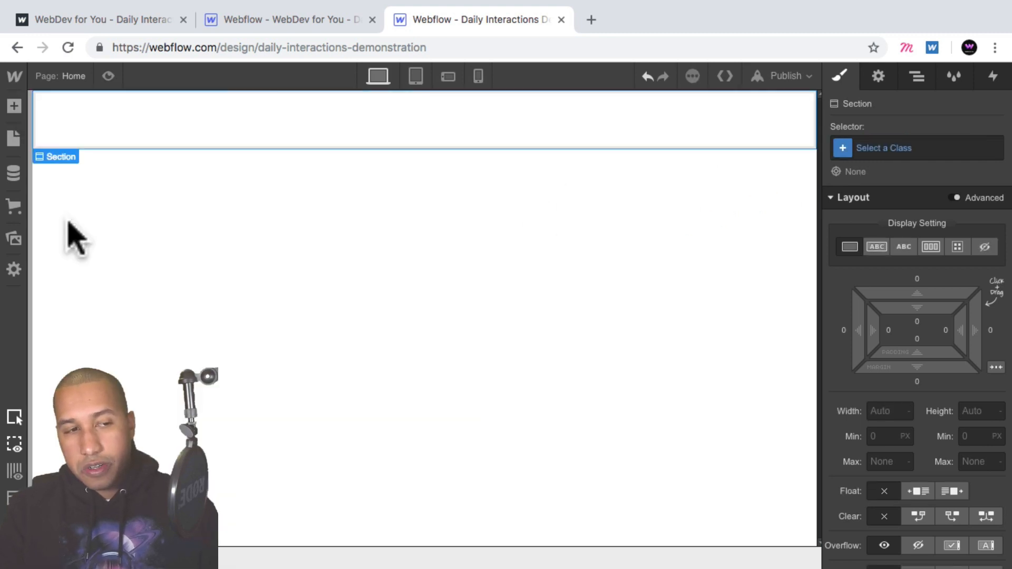
pyautogui.click(884, 148)
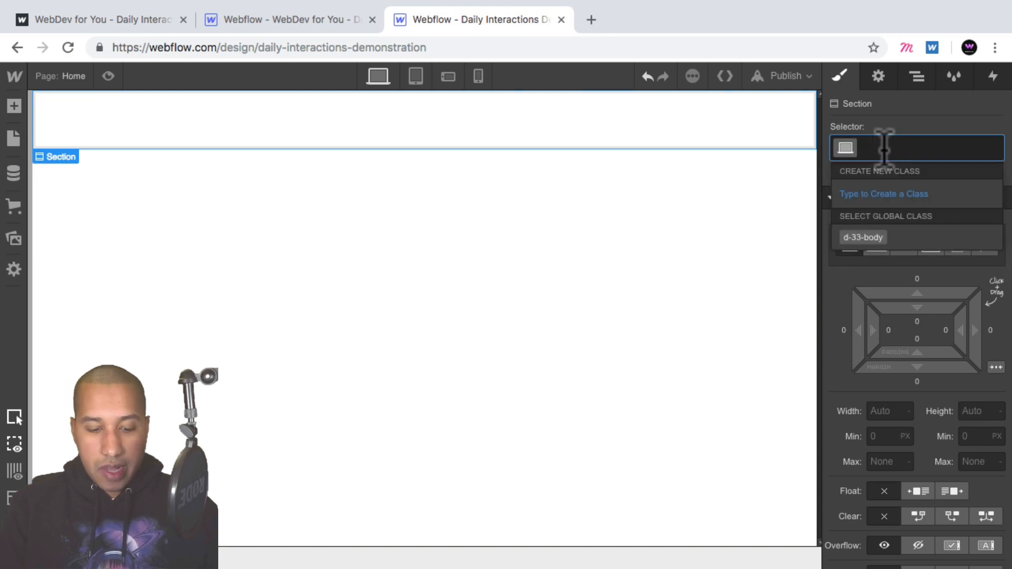
pyautogui.write('d-33-se')
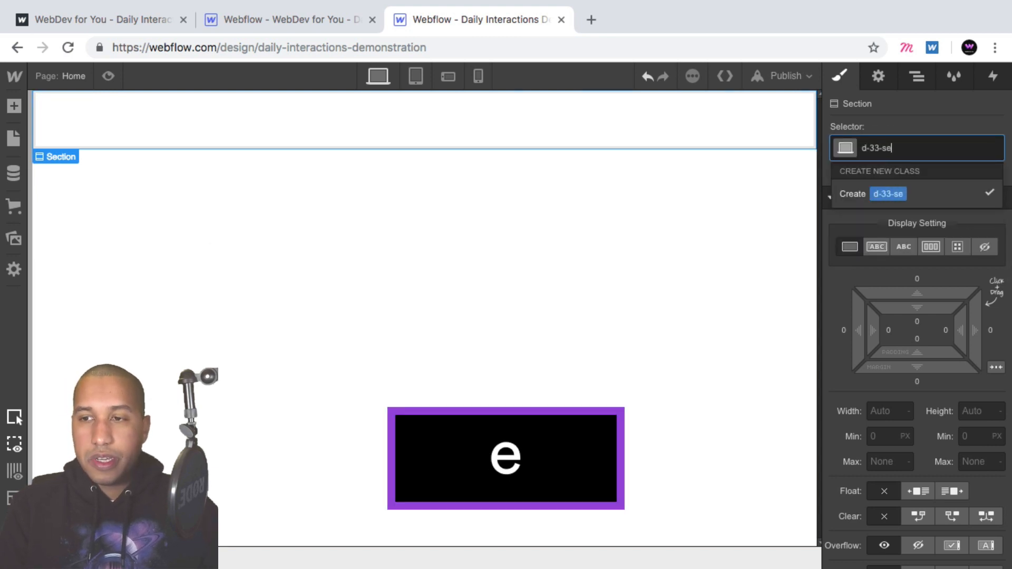
pyautogui.write('ction')
pyautogui.press('Return')
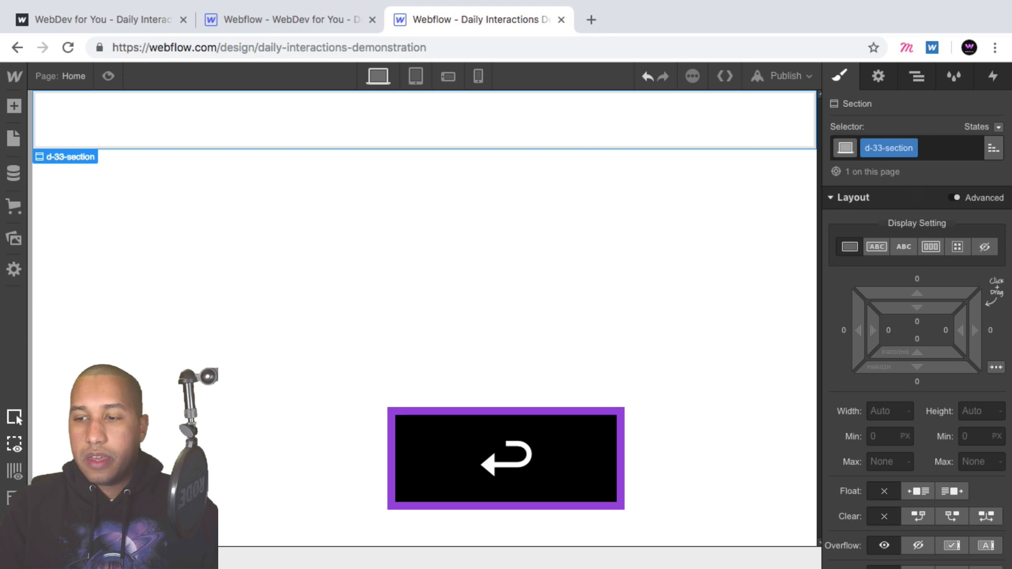
# - Set the section's height to 100 VH and make it a flex container with children centered
pyautogui.click(975, 413)
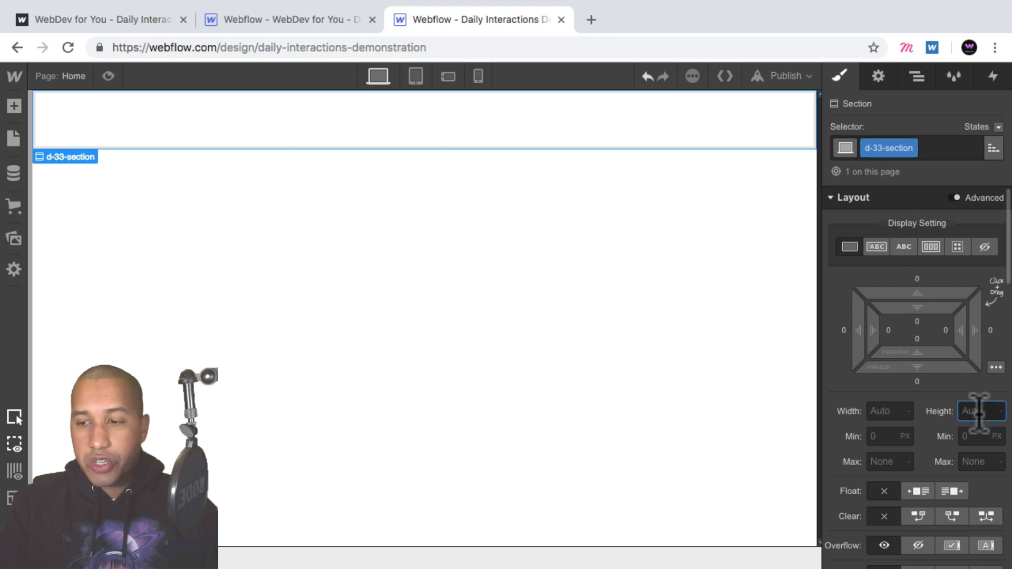
pyautogui.write('100vh')
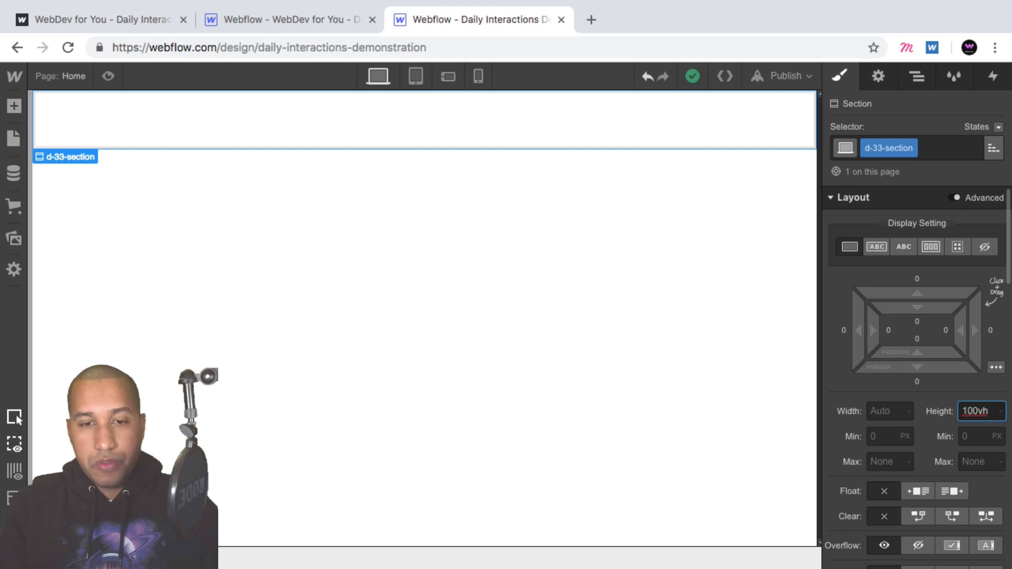
pyautogui.press('Return')
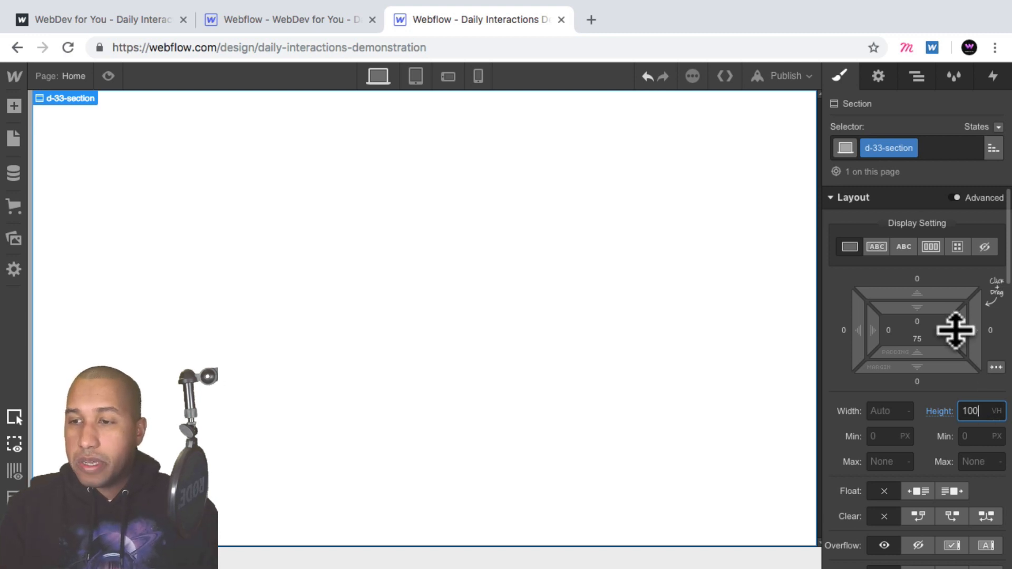
pyautogui.click(931, 247)
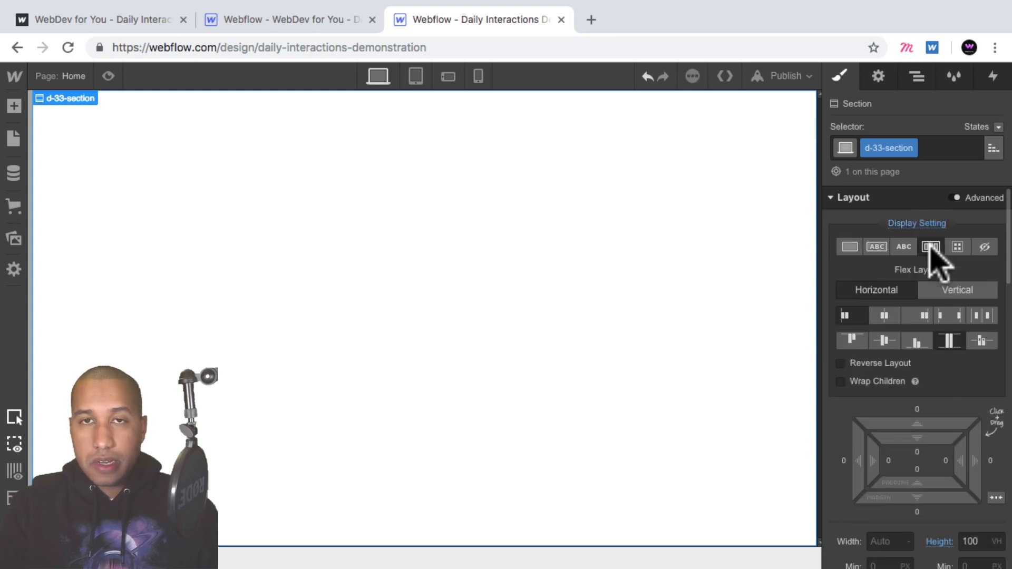
pyautogui.click(886, 316)
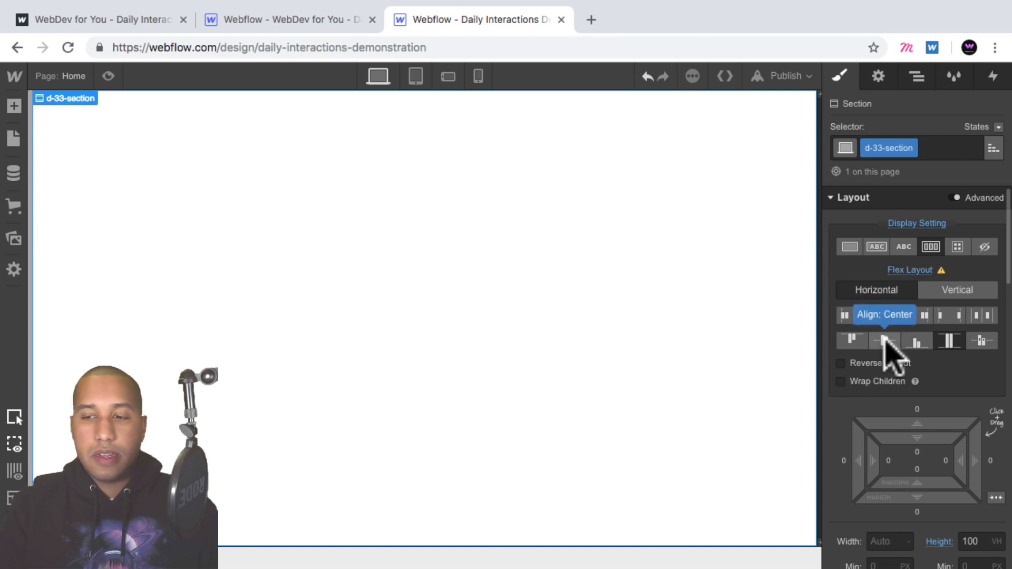
pyautogui.click(885, 340)
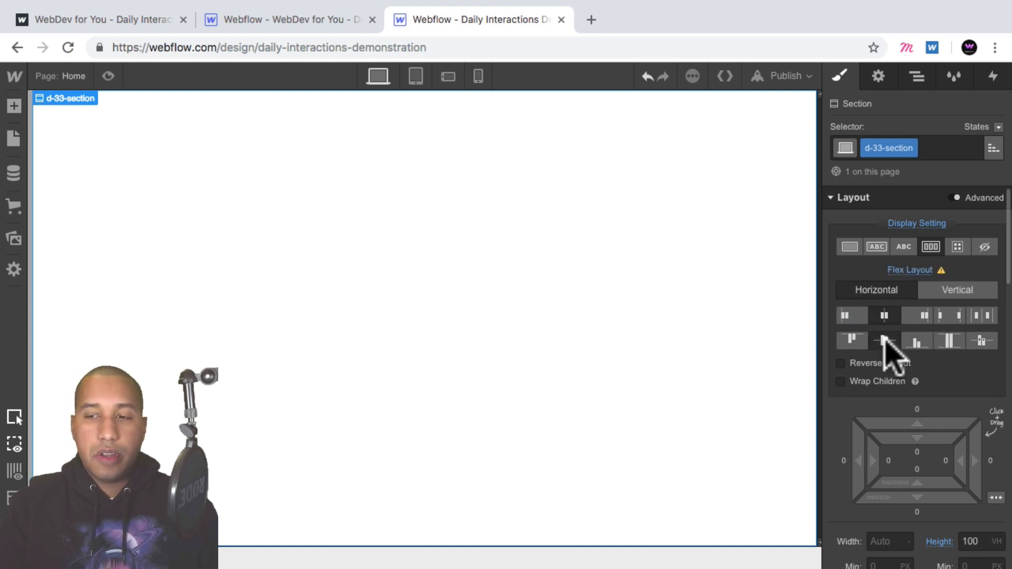
# - Add a Div Block inside the section and give it the class d-33-button-wrapper
pyautogui.click(14, 105)
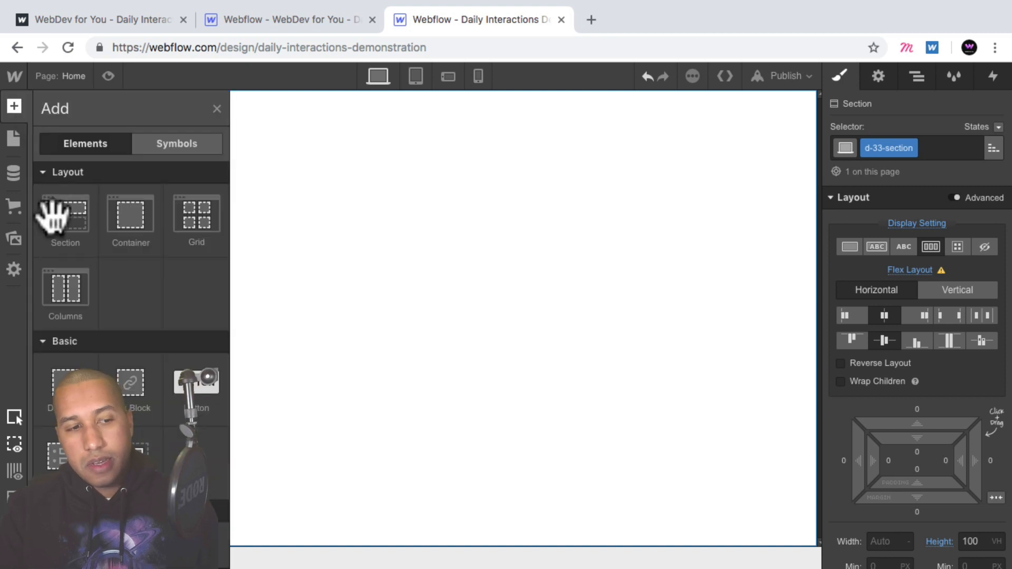
pyautogui.click(52, 393)
pyautogui.click(898, 150)
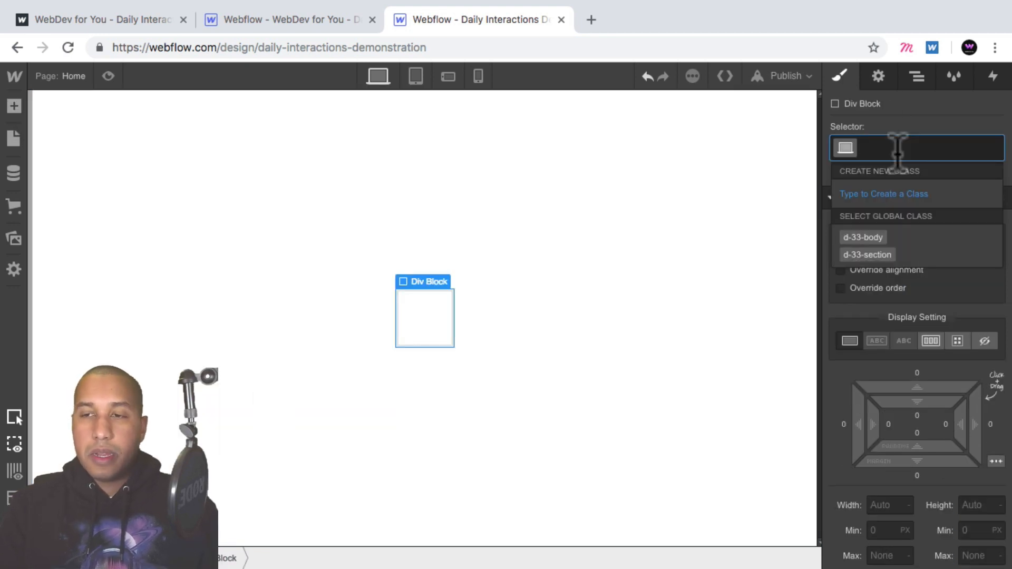
pyautogui.write('d-3')
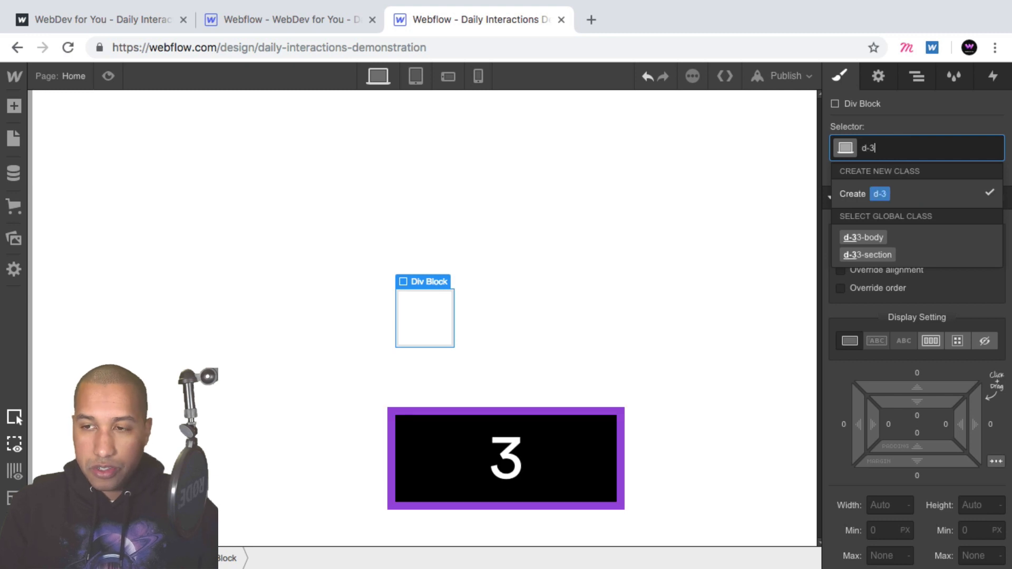
pyautogui.write('3-button-w')
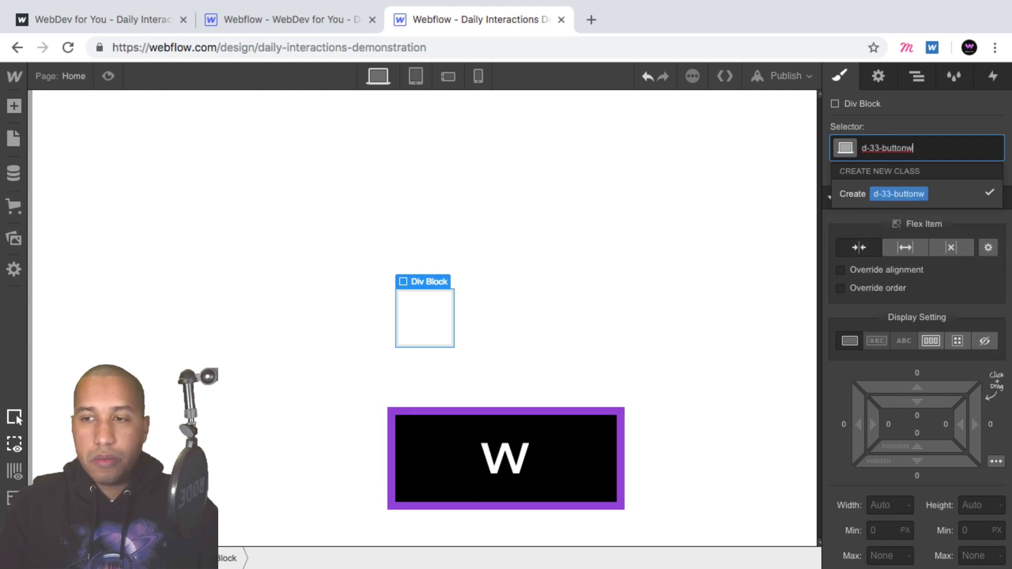
pyautogui.press('BackSpace')
pyautogui.write('wrapper')
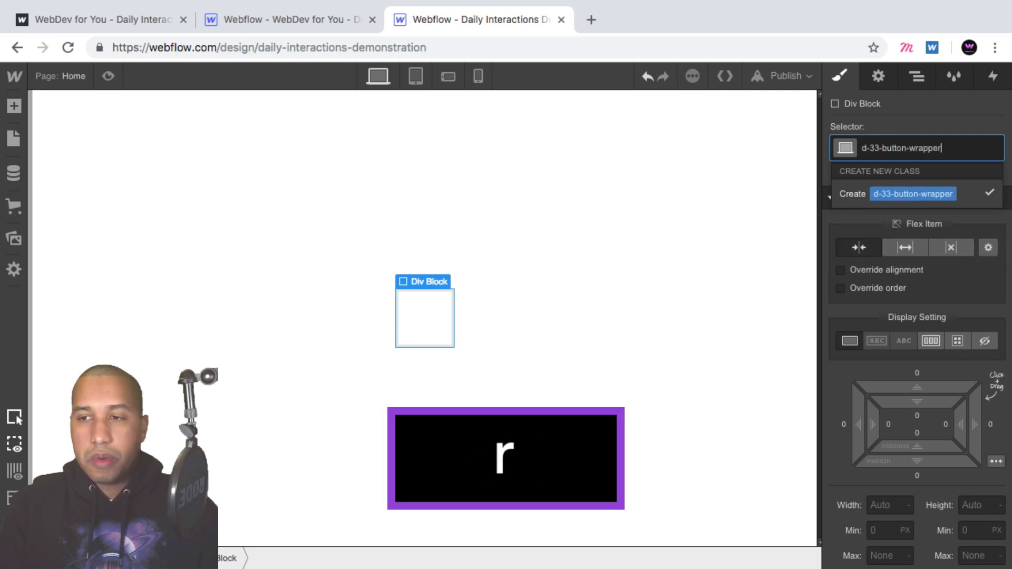
pyautogui.press('Return')
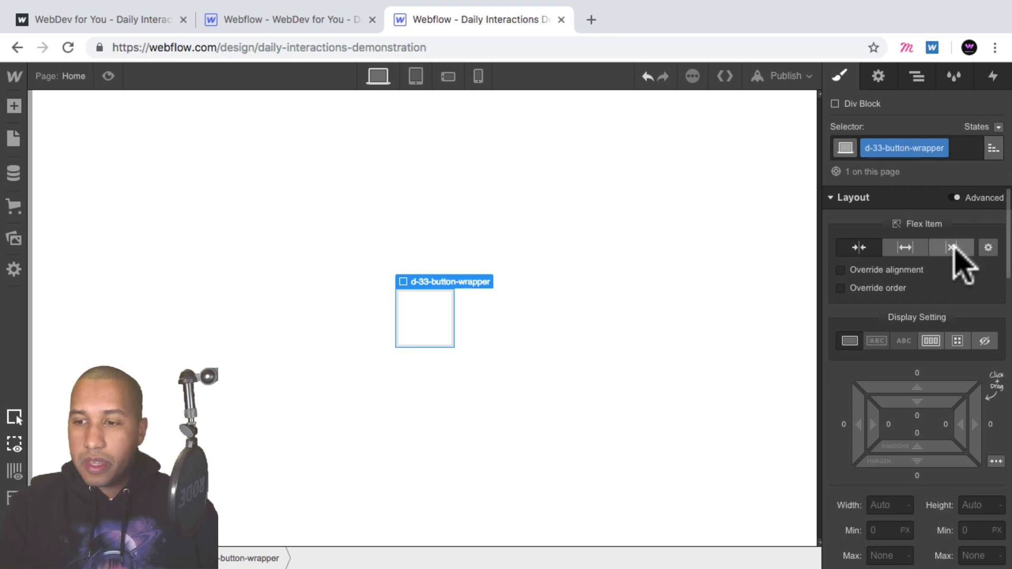
# - Make the button wrapper a flex container with its children justified and aligned to the center
pyautogui.scroll(-1, 951, 285)
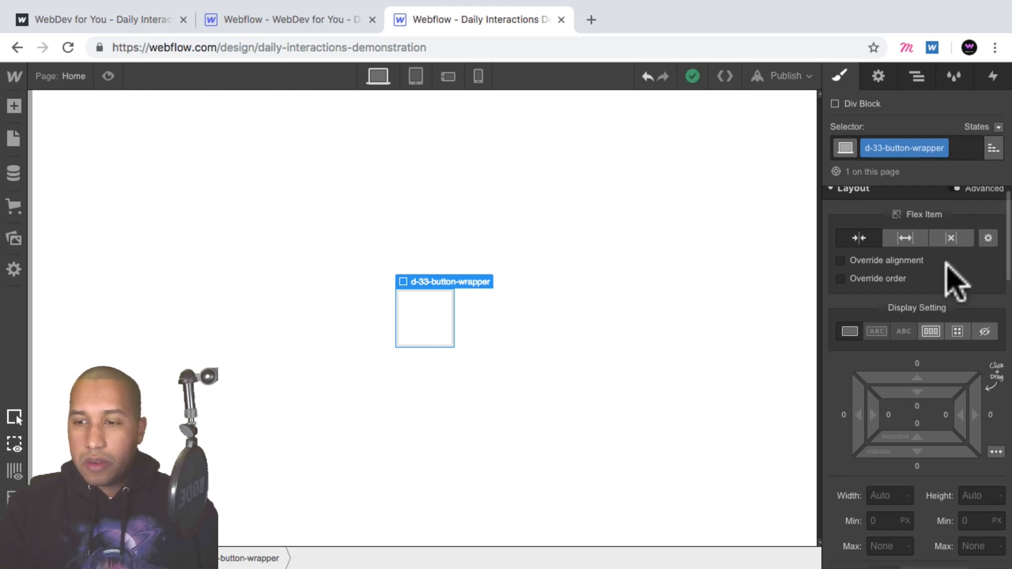
pyautogui.click(928, 319)
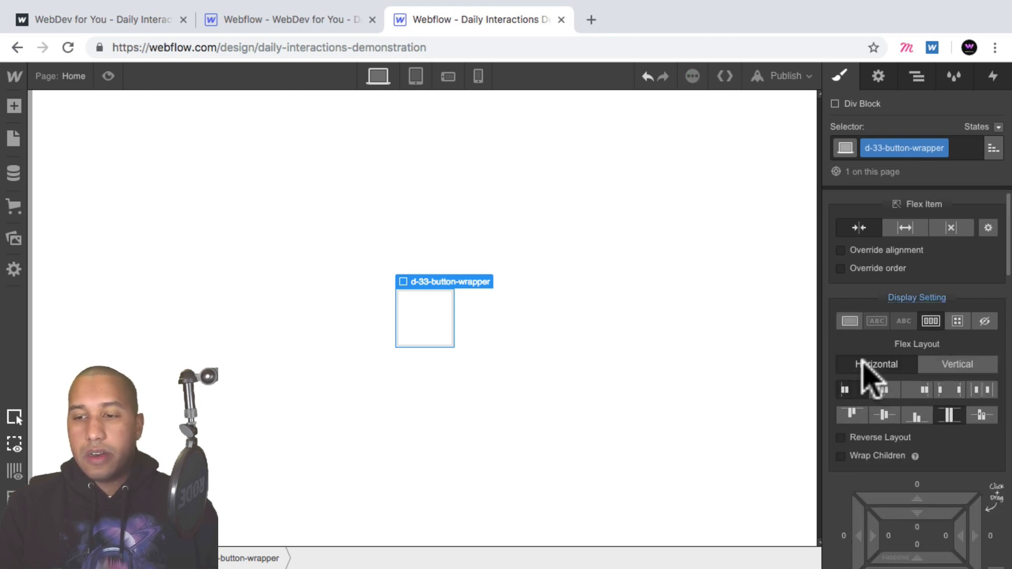
pyautogui.click(883, 390)
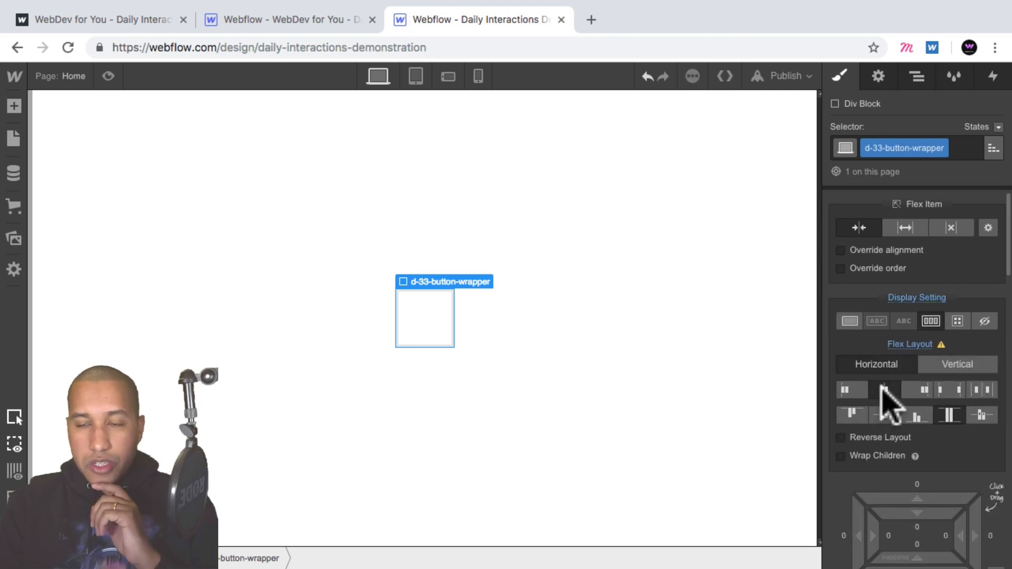
pyautogui.click(884, 414)
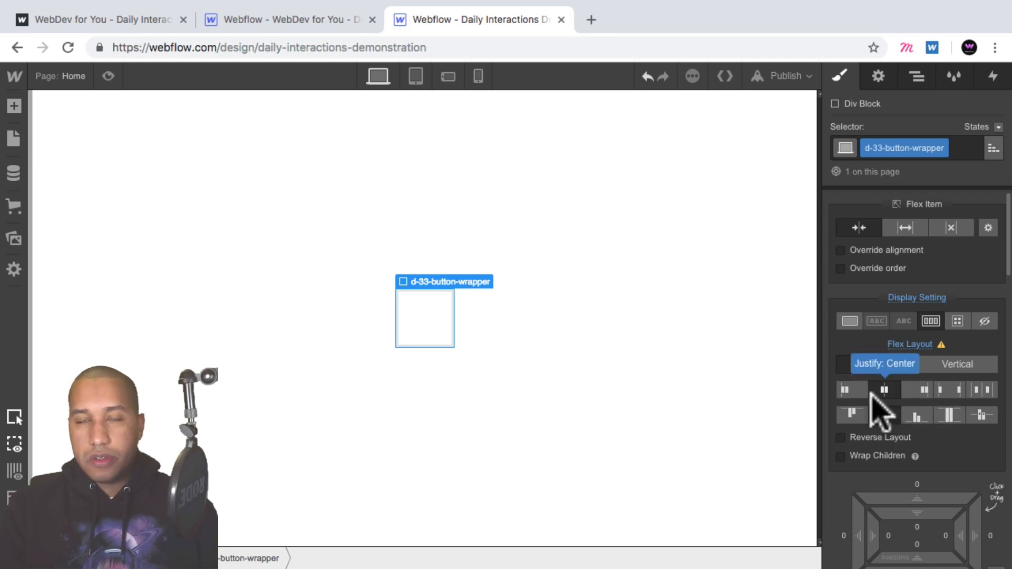
pyautogui.scroll(1, 906, 369)
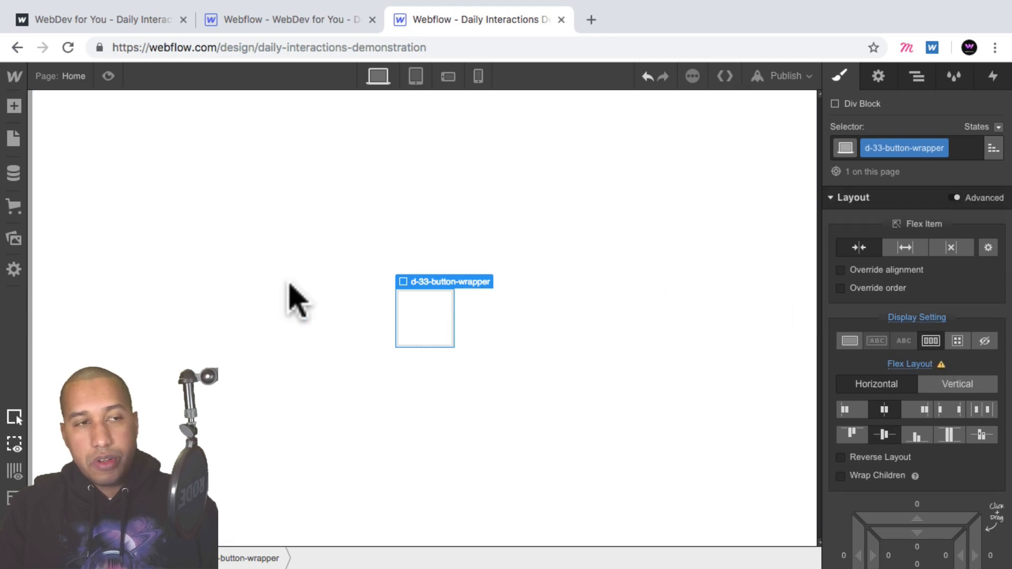
# - Add a Link Block inside the button wrapper and give it the class d-33-link-block
pyautogui.click(15, 105)
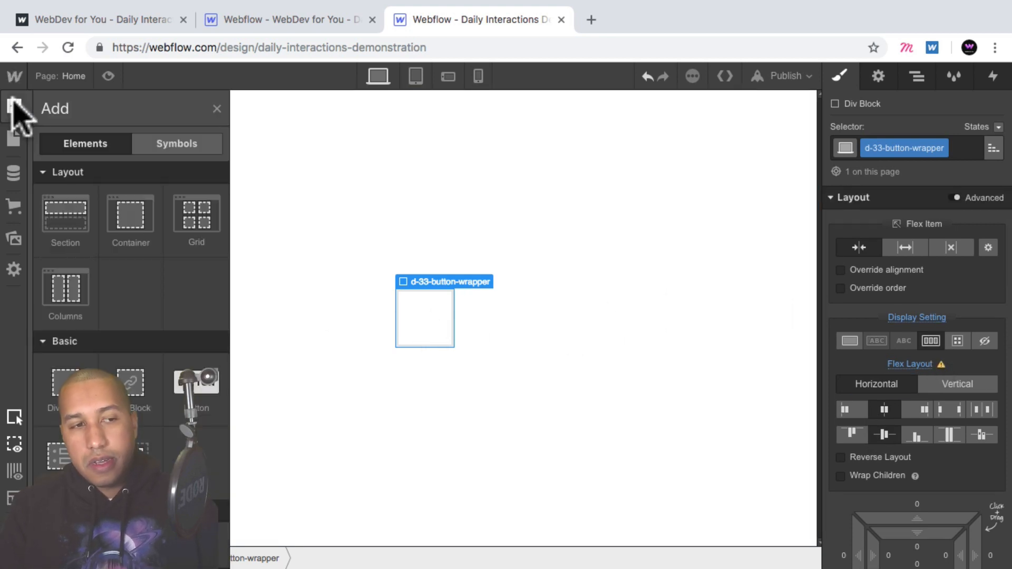
pyautogui.scroll(-5, 132, 380)
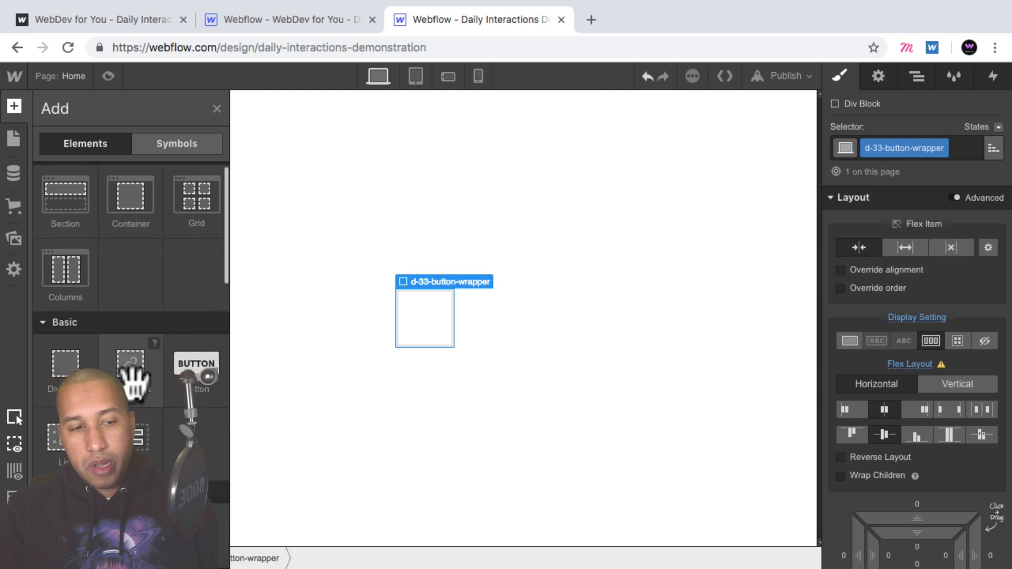
pyautogui.scroll(3, 132, 362)
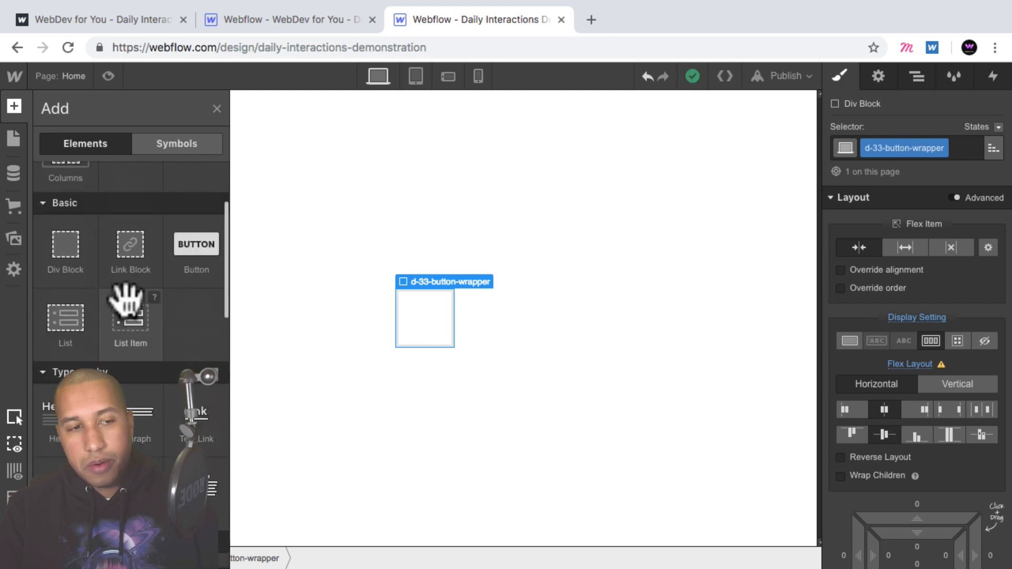
pyautogui.click(129, 245)
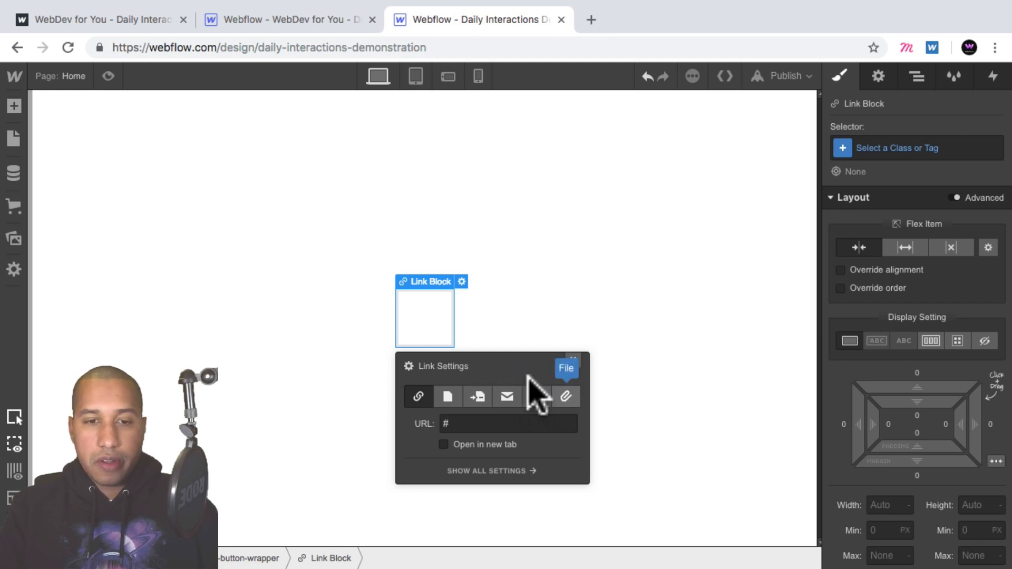
pyautogui.click(901, 148)
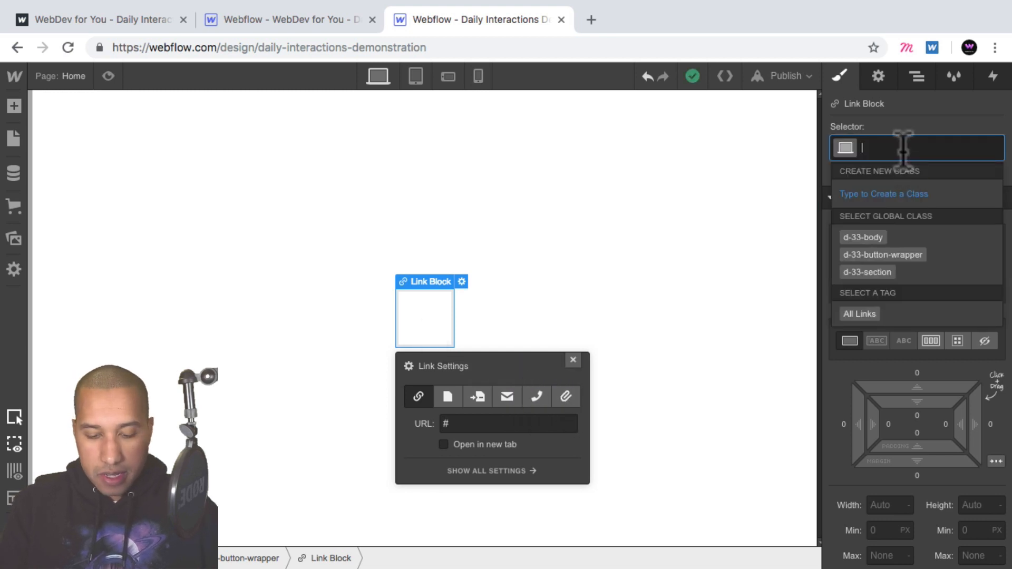
pyautogui.write('d-33-li')
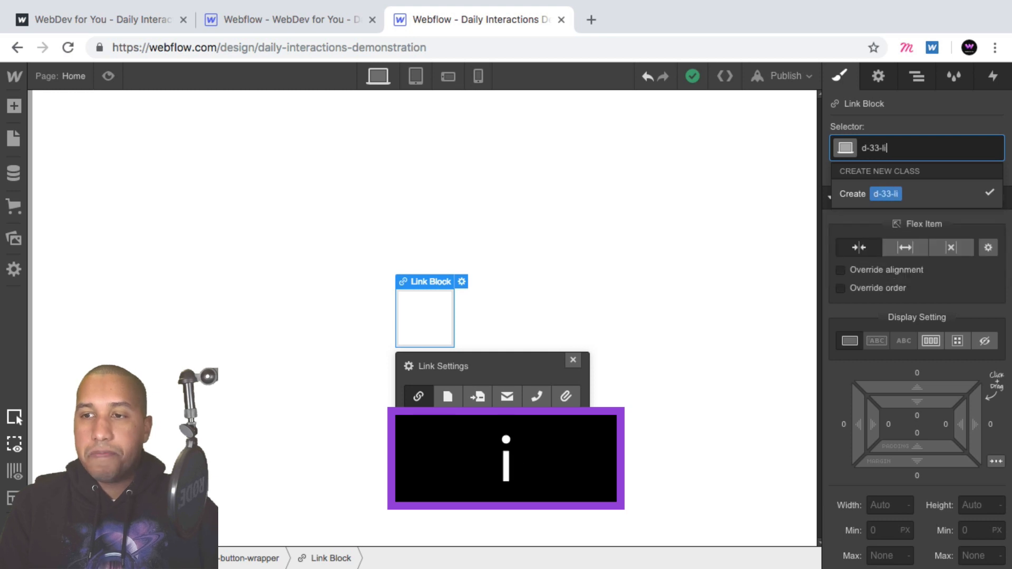
pyautogui.write('nk-block')
pyautogui.press('Return')
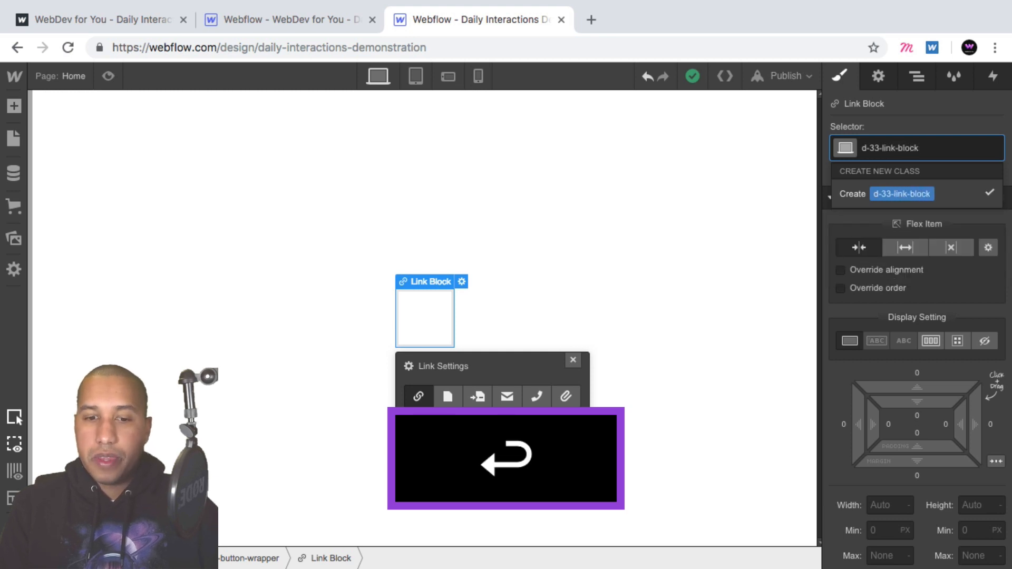
pyautogui.scroll(-3, 967, 295)
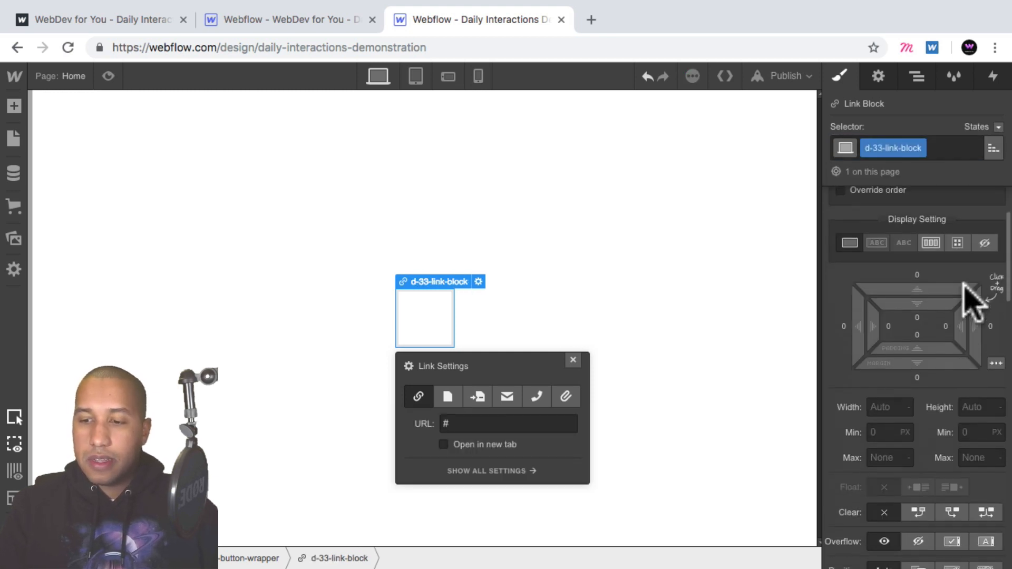
pyautogui.scroll(-3, 967, 295)
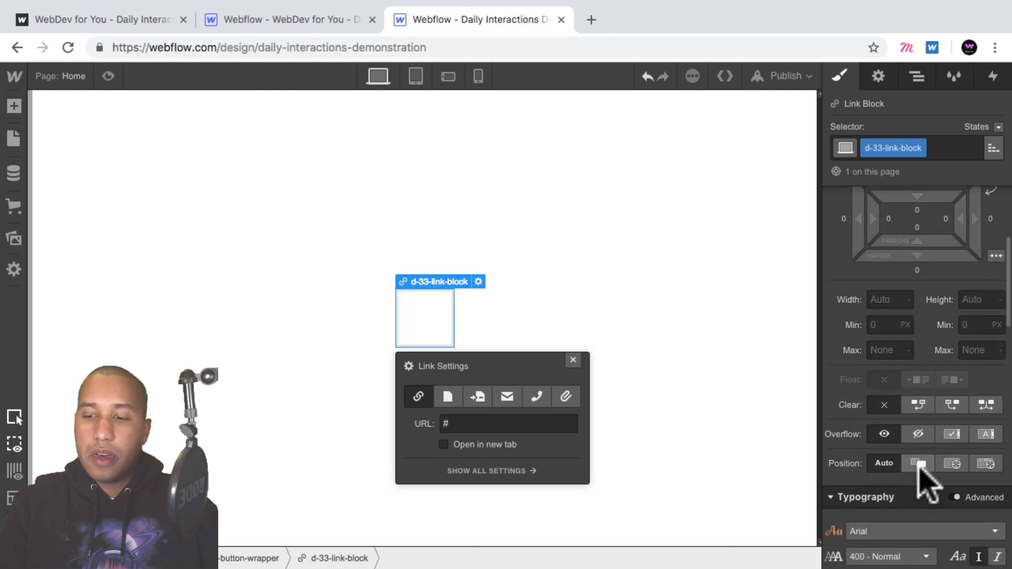
# - Set the link block's position to Relative
pyautogui.click(918, 464)
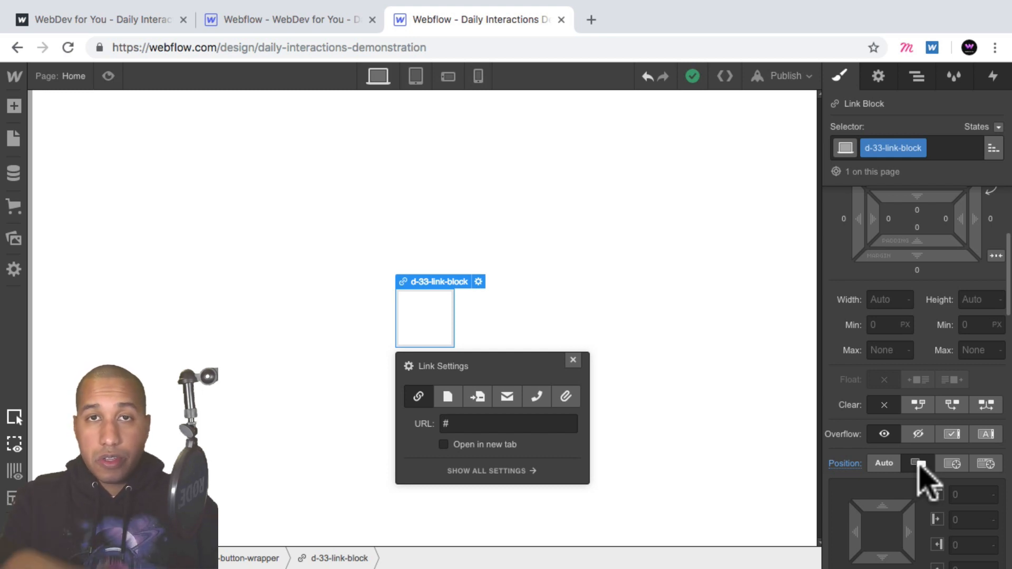
pyautogui.click(917, 463)
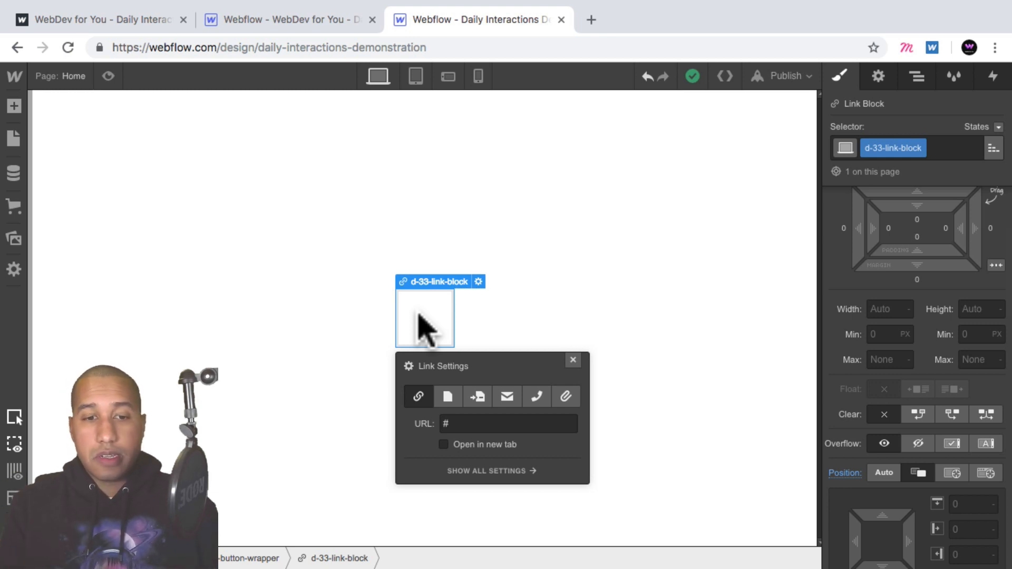
pyautogui.click(916, 77)
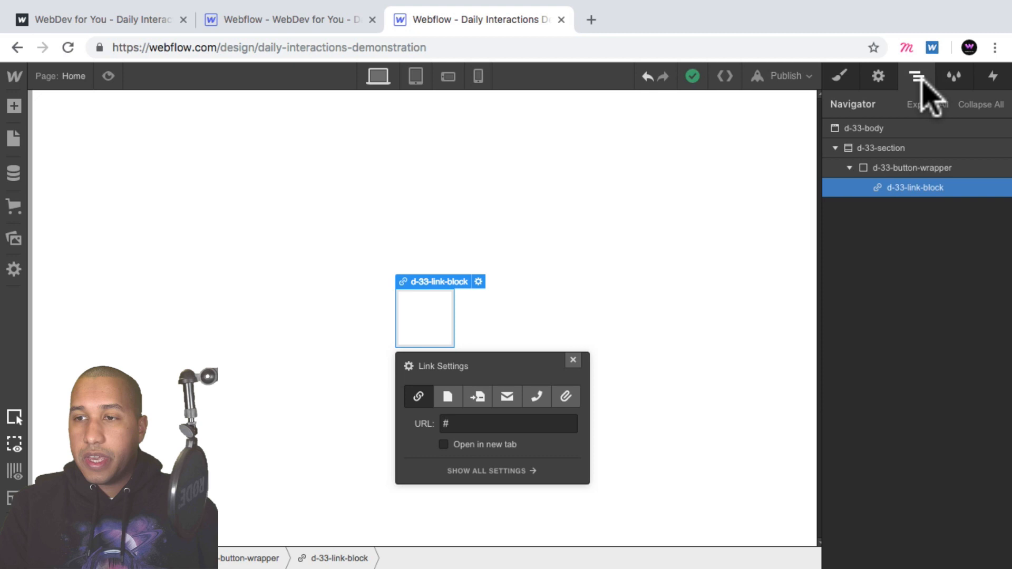
# - Add a Text Block inside the link block
pyautogui.click(14, 105)
pyautogui.scroll(-6, 124, 289)
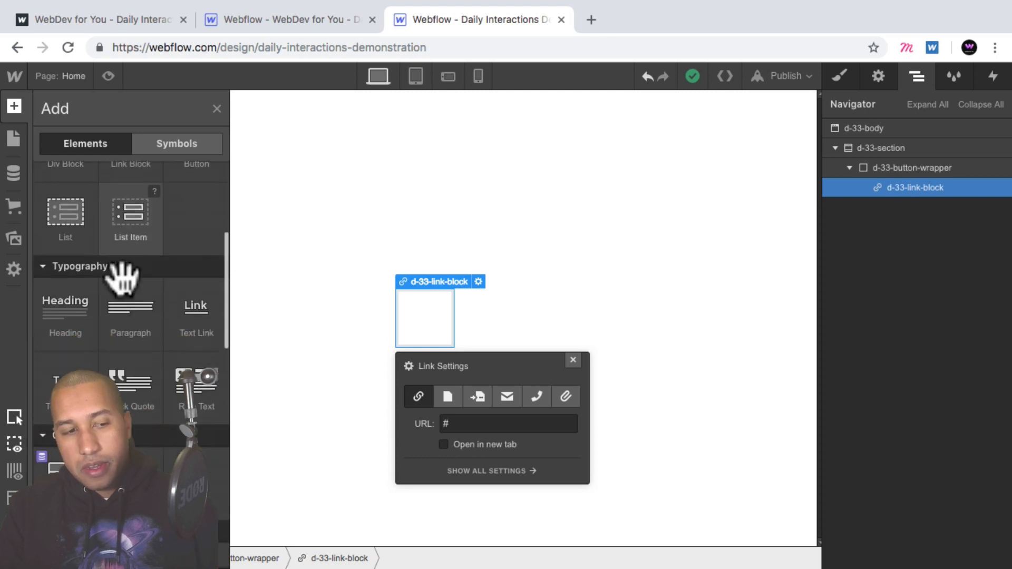
pyautogui.scroll(-2, 121, 277)
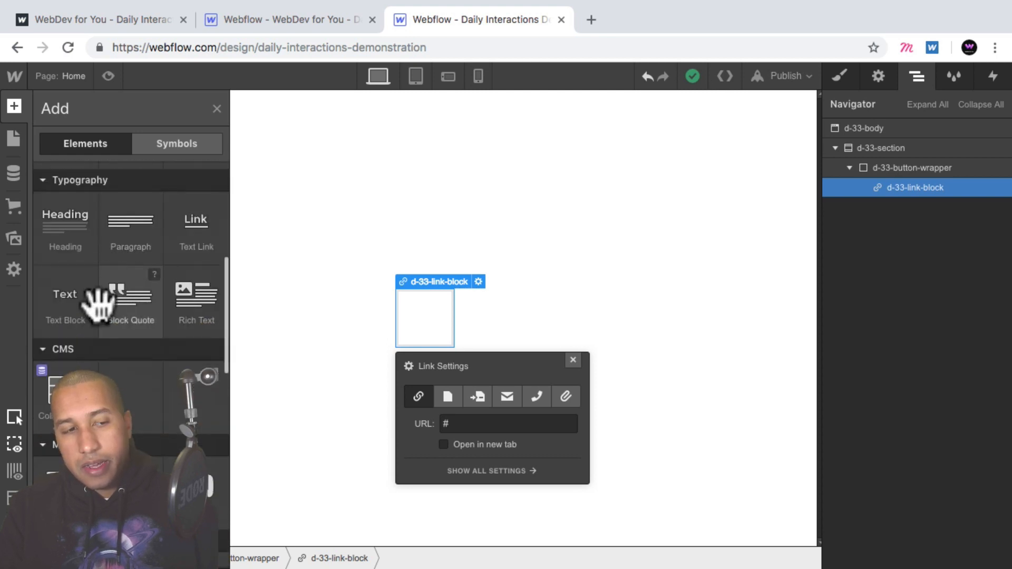
pyautogui.click(65, 298)
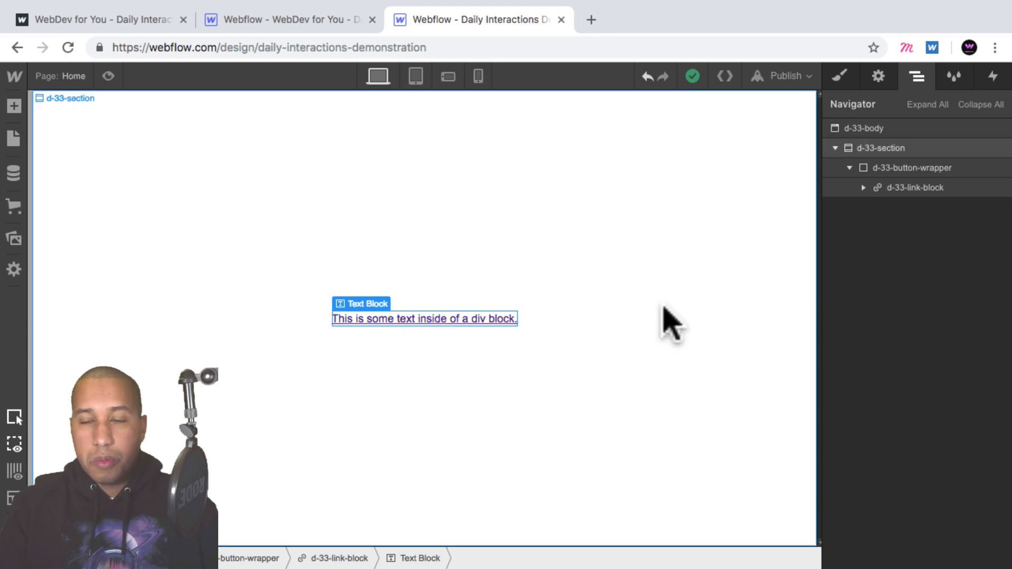
# - Select the link block and review its typography settings
pyautogui.click(863, 188)
pyautogui.click(922, 187)
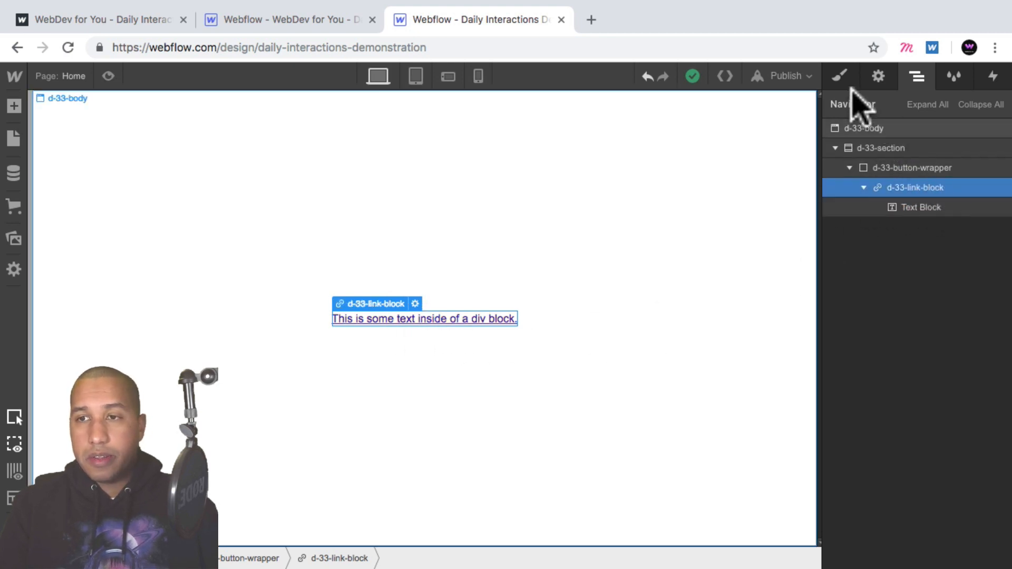
pyautogui.click(840, 76)
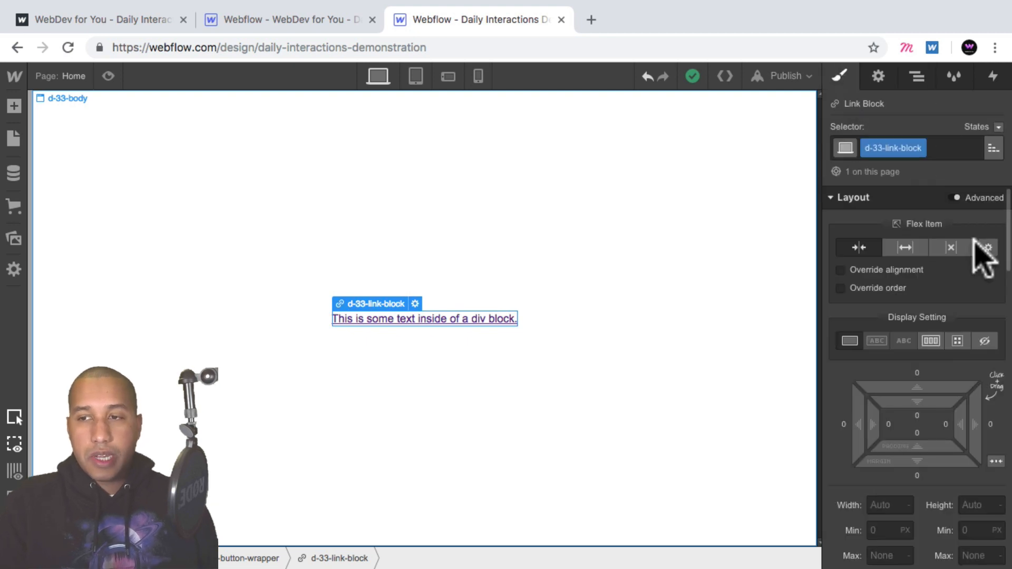
pyautogui.scroll(-6, 985, 257)
pyautogui.scroll(-6, 983, 263)
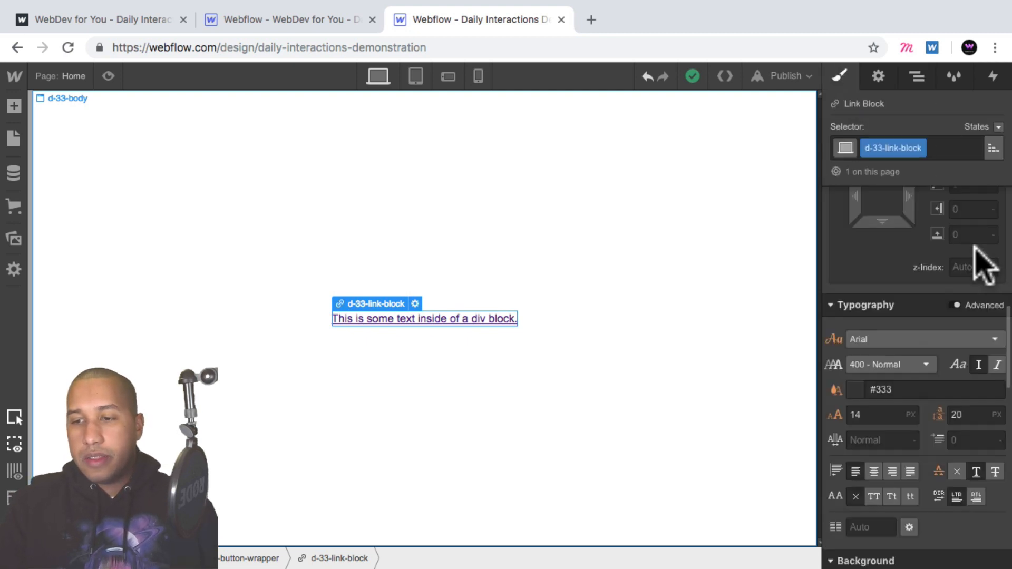
pyautogui.scroll(-2, 896, 308)
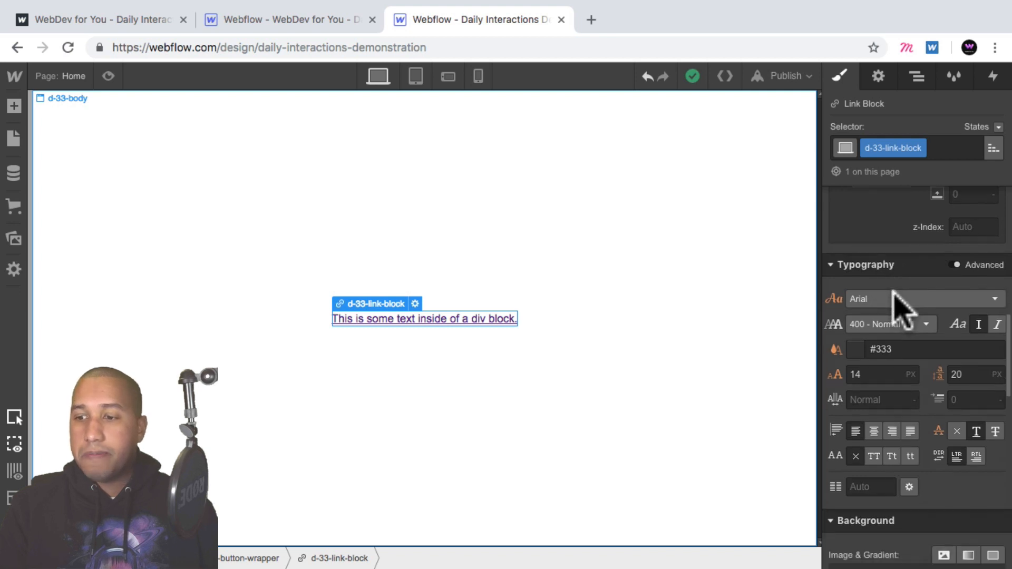
pyautogui.click(957, 407)
# - Select the Text Block and give it the new class d-33-button-text
pyautogui.click(916, 77)
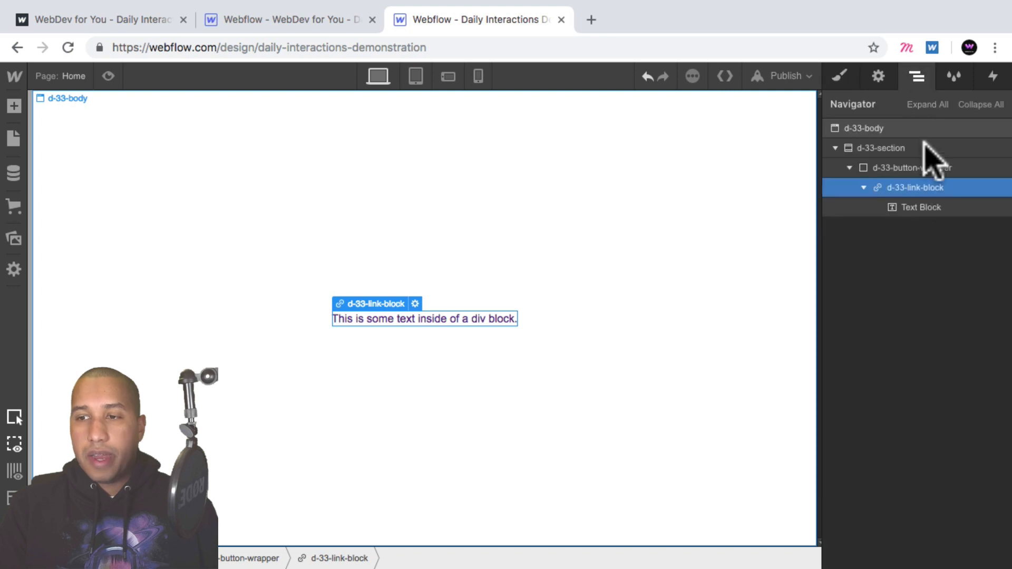
pyautogui.click(926, 207)
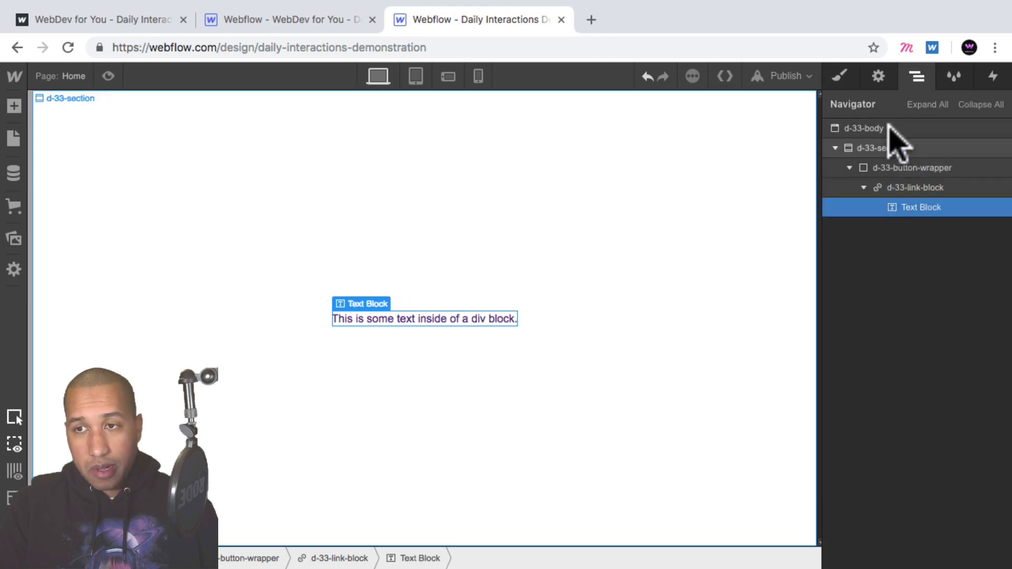
pyautogui.click(837, 75)
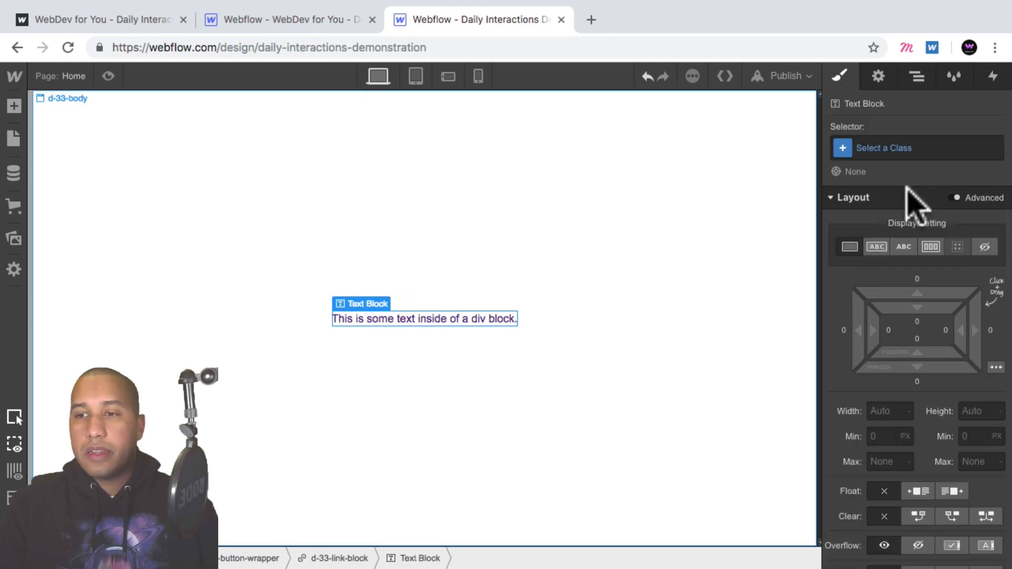
pyautogui.click(893, 148)
pyautogui.write('d-33-')
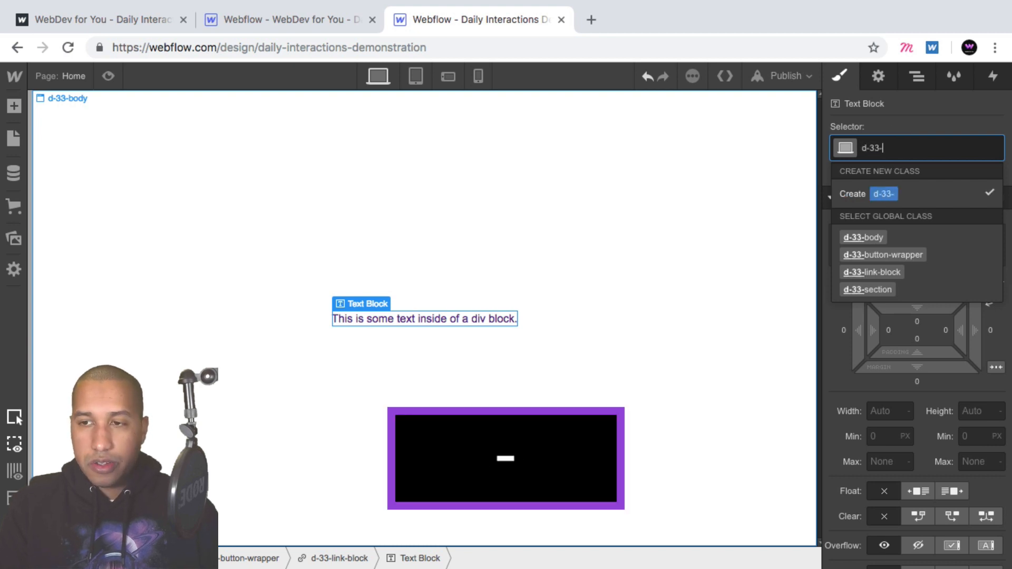
pyautogui.write('button-text')
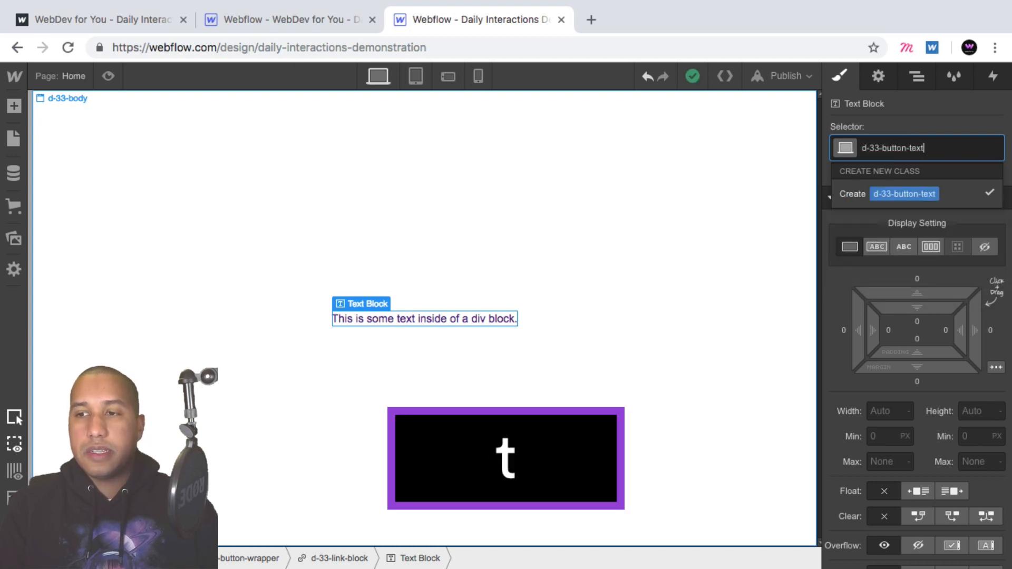
pyautogui.press('Return')
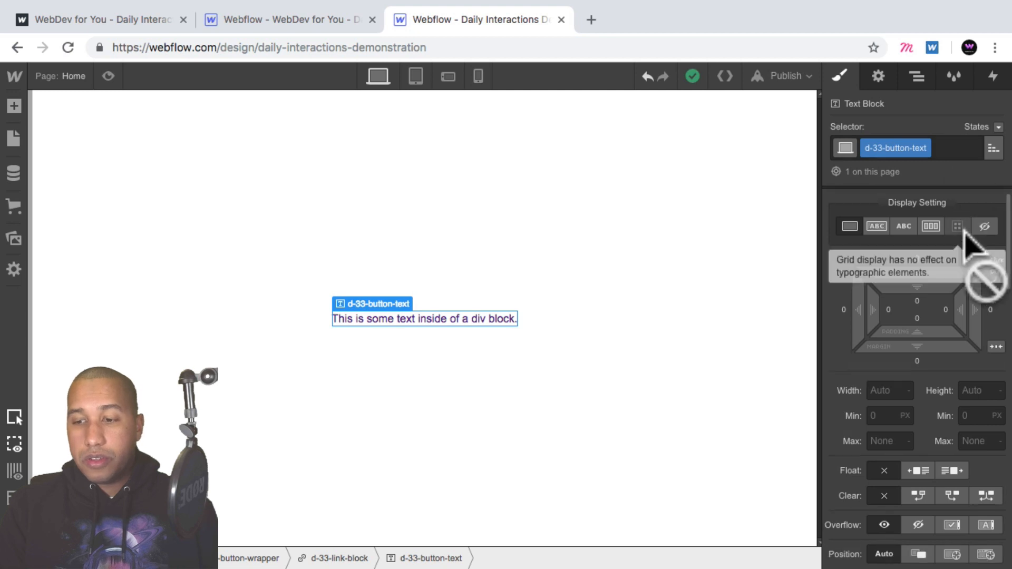
# - Set the button text's font to Montserrat
pyautogui.scroll(-3, 964, 232)
pyautogui.scroll(-3, 965, 237)
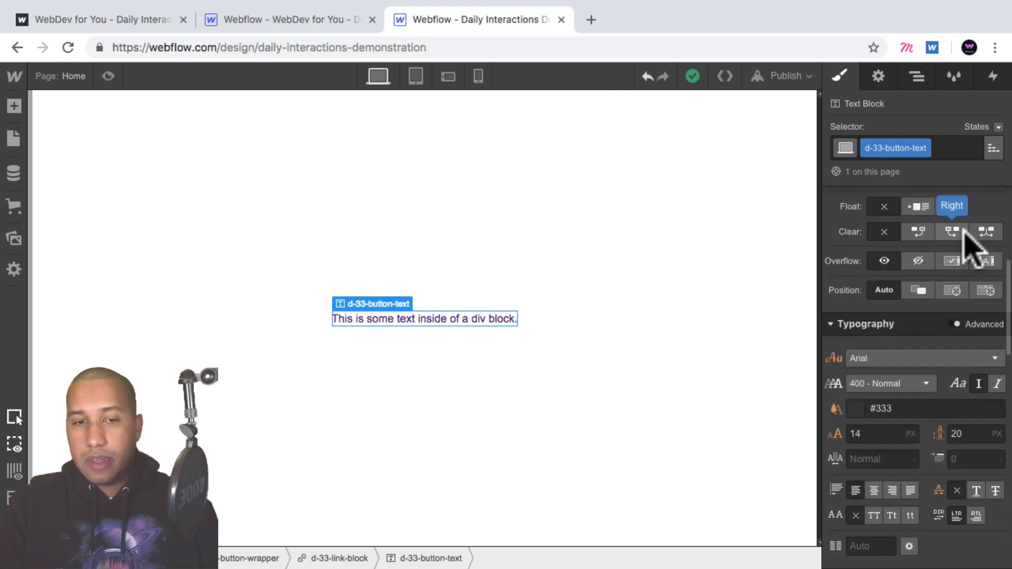
pyautogui.scroll(-2, 969, 247)
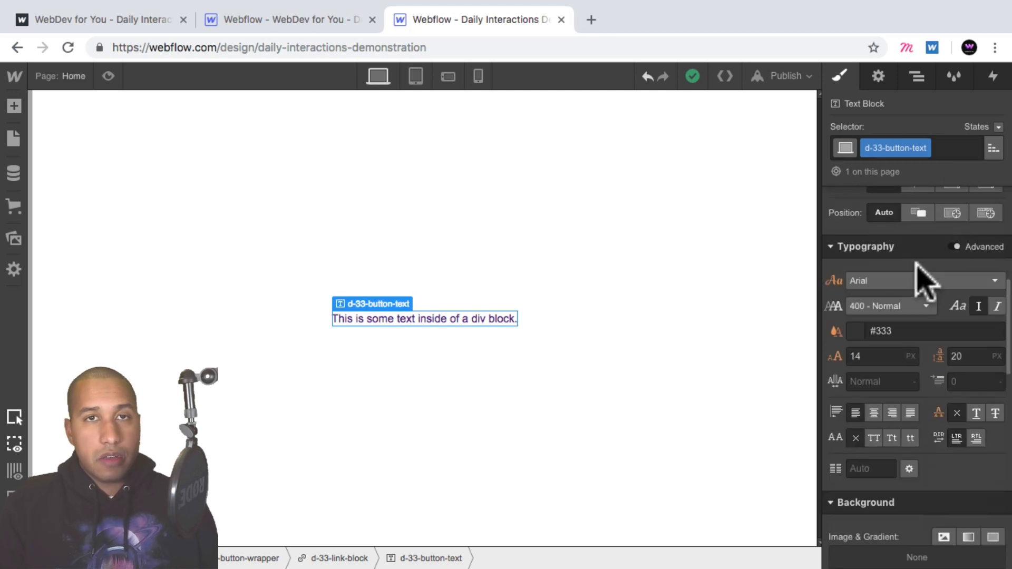
pyautogui.click(894, 282)
pyautogui.scroll(-4, 921, 406)
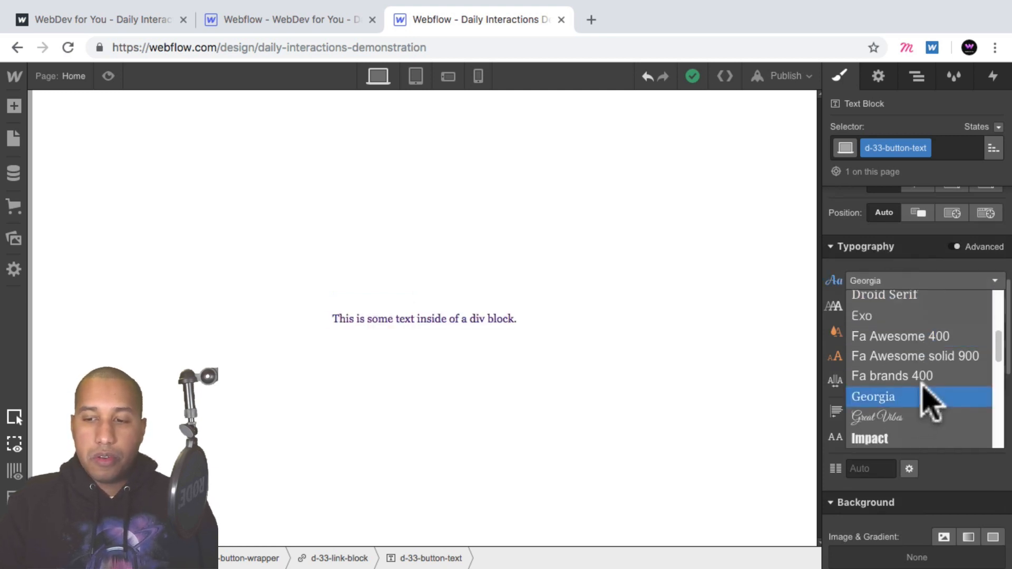
pyautogui.scroll(-3, 930, 403)
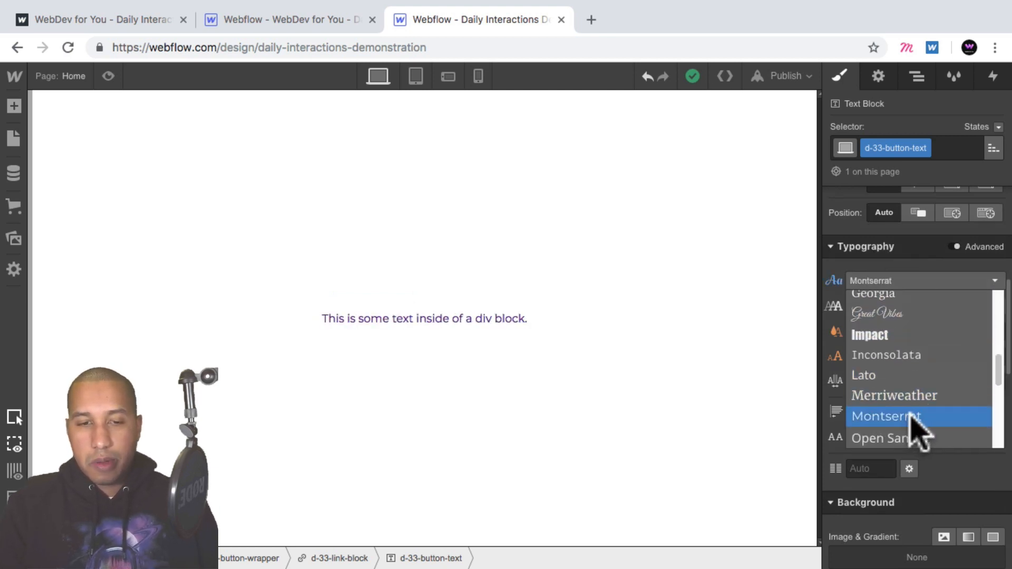
pyautogui.click(916, 416)
# - Replace the text block's content with Websites
pyautogui.doubleClick(457, 318)
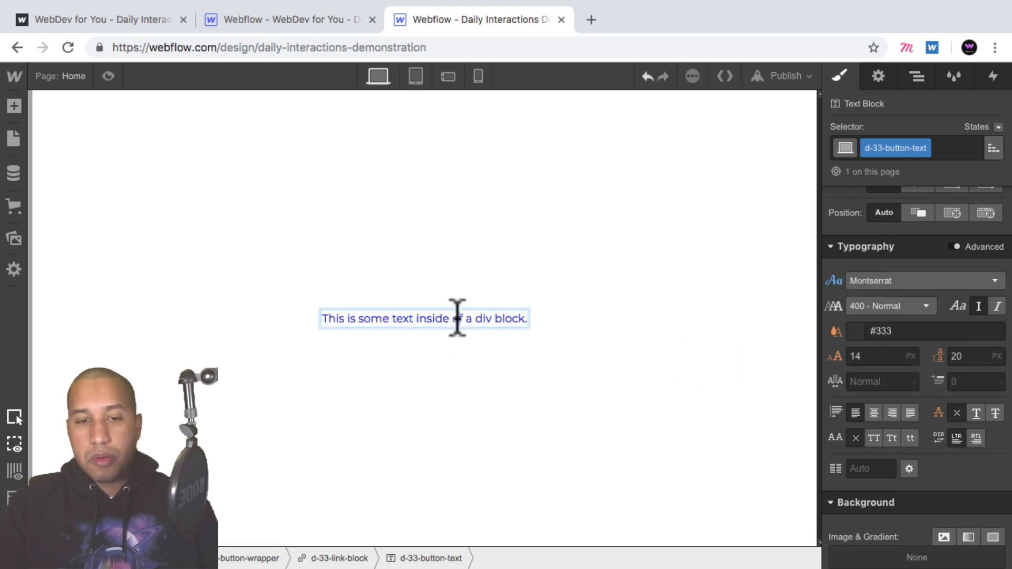
pyautogui.press('super+a')
pyautogui.write('Websites')
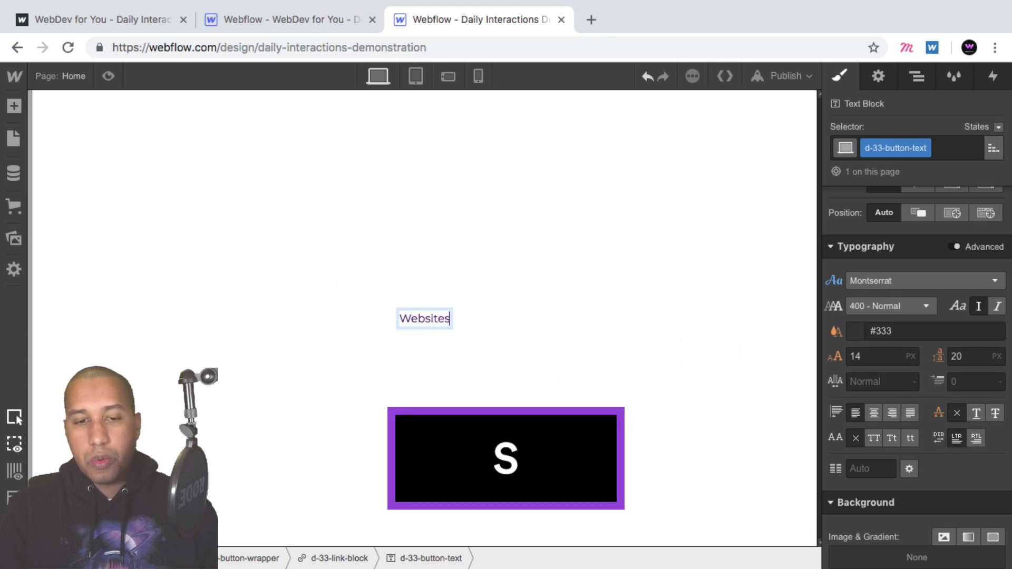
pyautogui.click(538, 355)
pyautogui.click(424, 318)
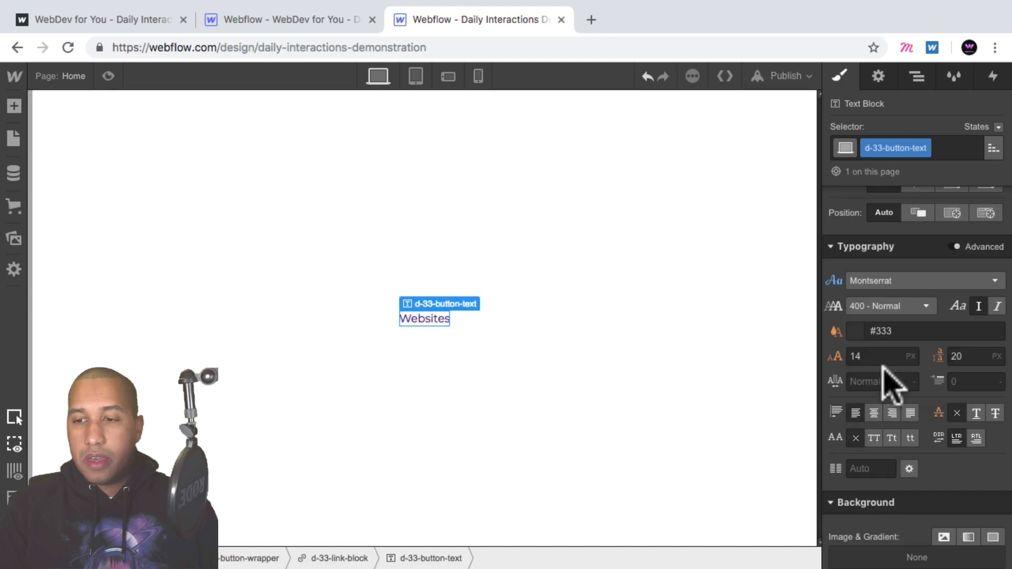
# - Set the button text colour to the purple swatch #4d16dd
pyautogui.click(852, 332)
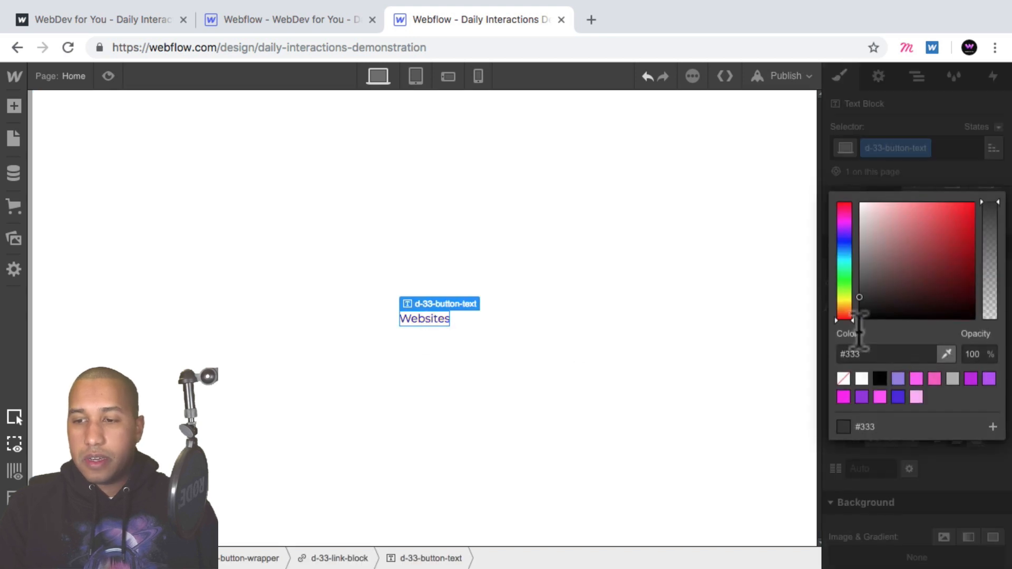
pyautogui.click(898, 398)
pyautogui.click(937, 459)
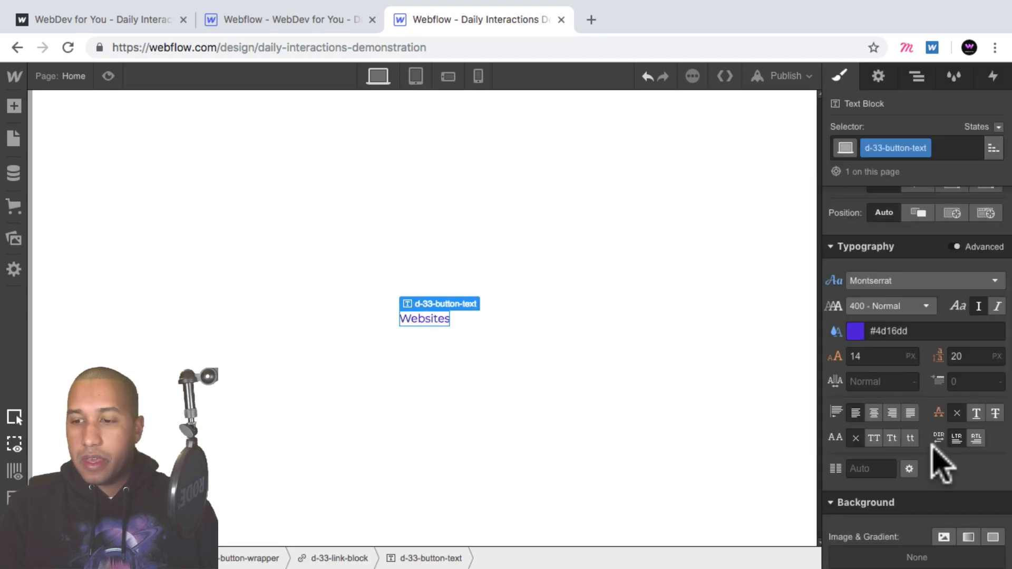
# - Set the button text's font size to 44 px
pyautogui.click(874, 356)
pyautogui.hotkey('shift', 'Up')
pyautogui.hotkey('shift', 'Up')
pyautogui.hotkey('shift', 'Up')
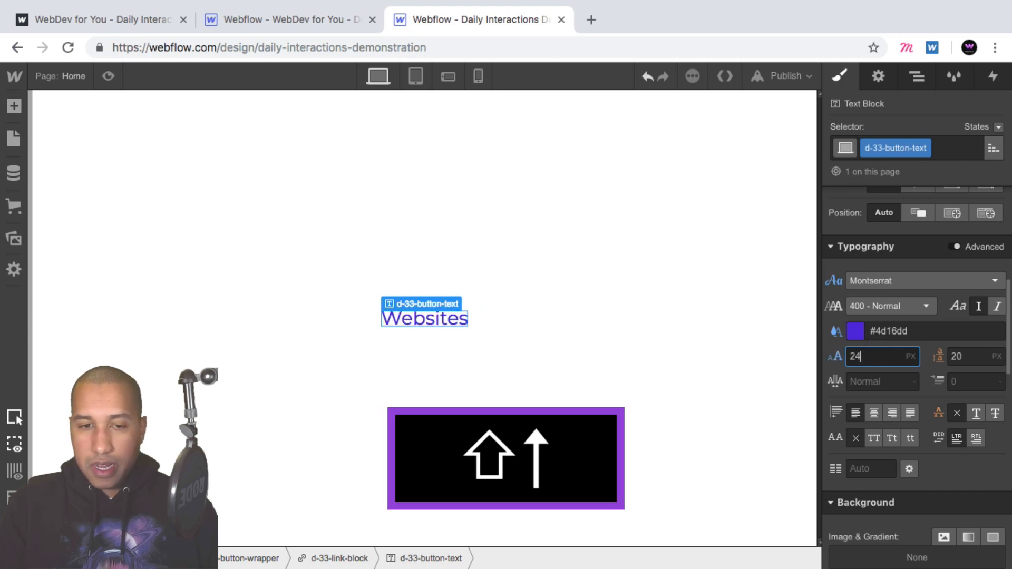
# - Set the button text's line height to 70 px
pyautogui.click(1001, 357)
pyautogui.hotkey('shift', 'Up')
pyautogui.hotkey('shift', 'Up')
pyautogui.hotkey('shift', 'Up')
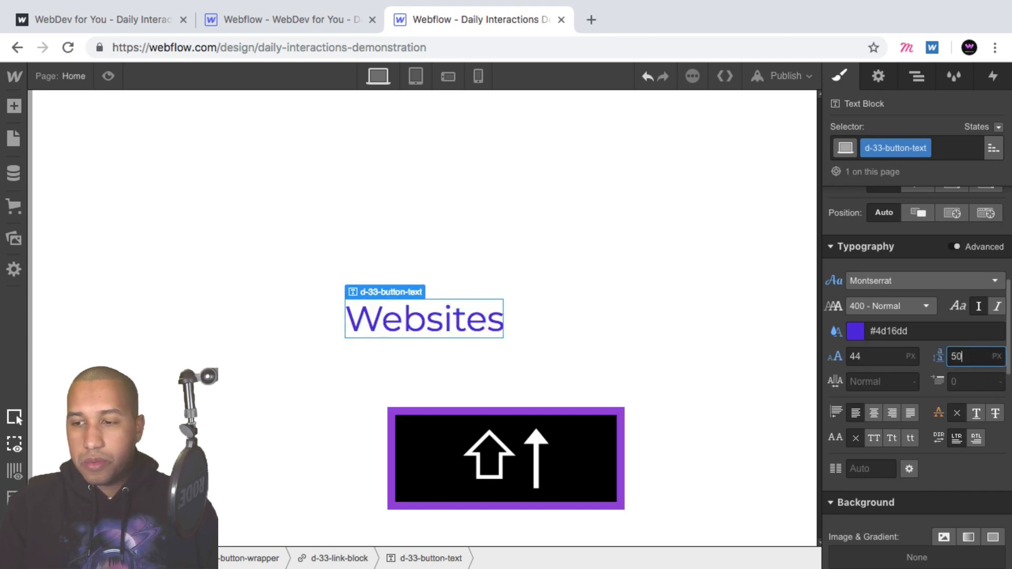
pyautogui.hotkey('shift', 'Up')
pyautogui.hotkey('shift', 'Up')
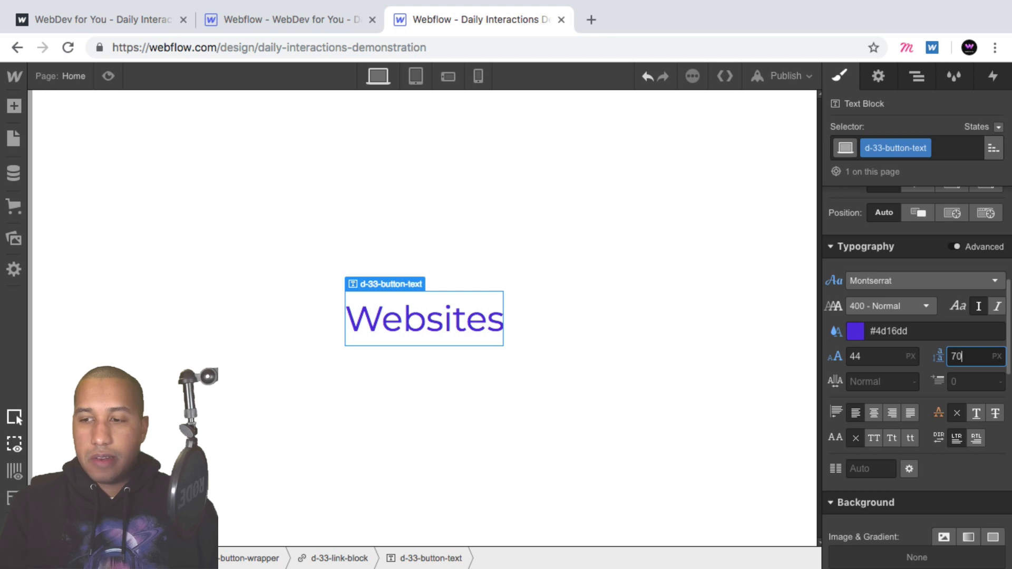
pyautogui.hotkey('shift', 'Up')
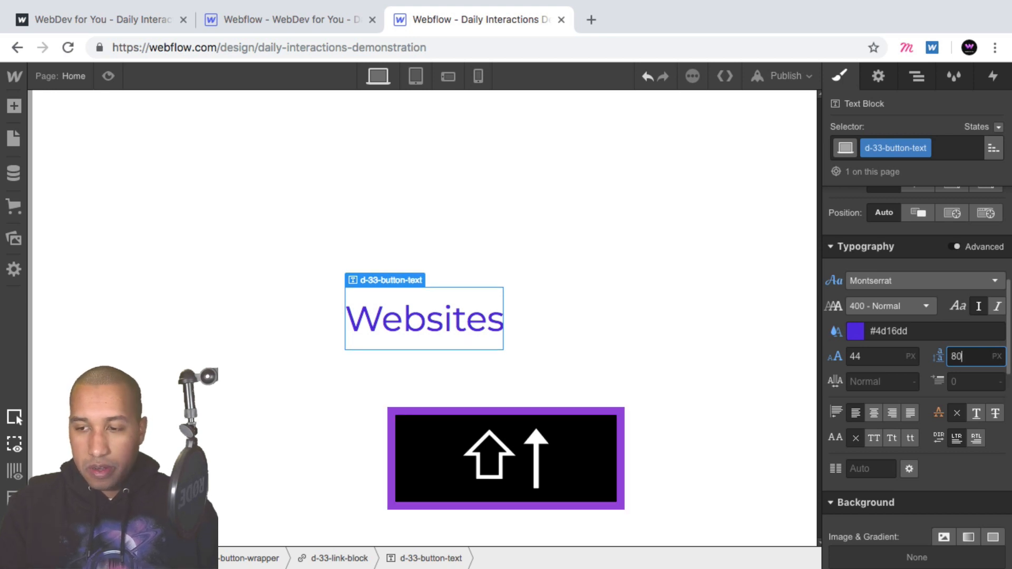
pyautogui.hotkey('shift', 'Down')
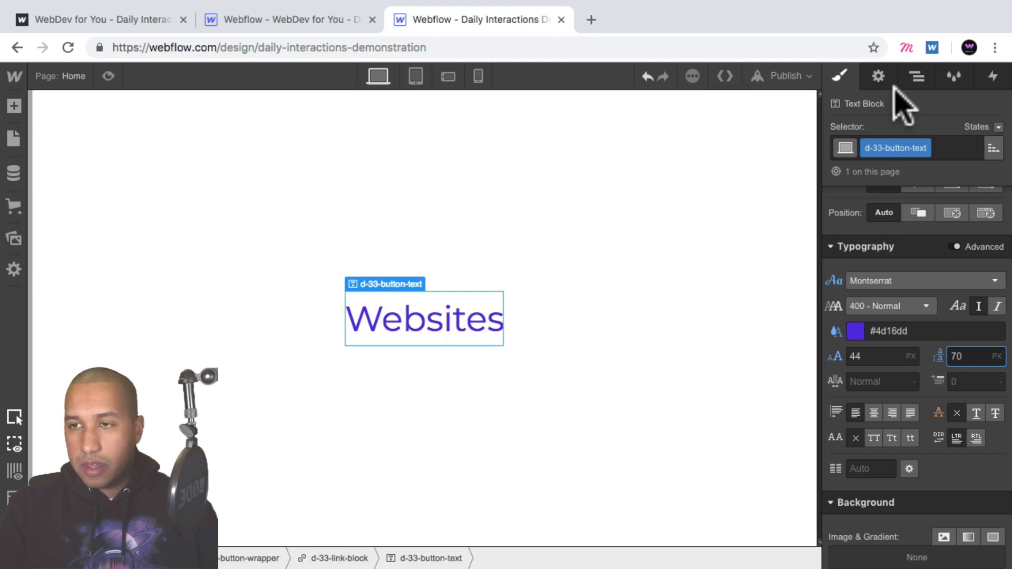
# - Compare with the live demo tab, then add a Div Block inside the link block below the button text
pyautogui.click(915, 76)
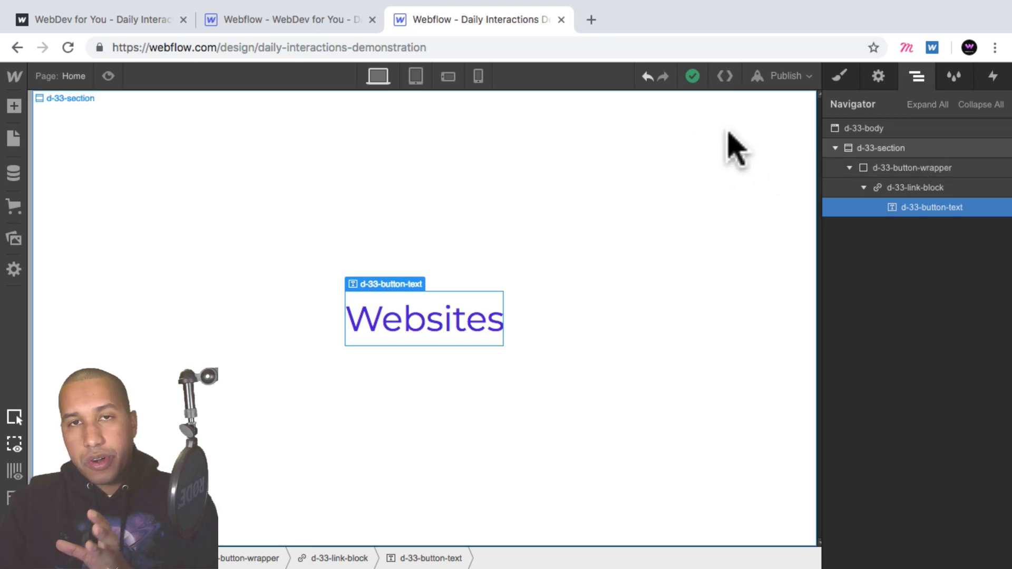
pyautogui.click(126, 24)
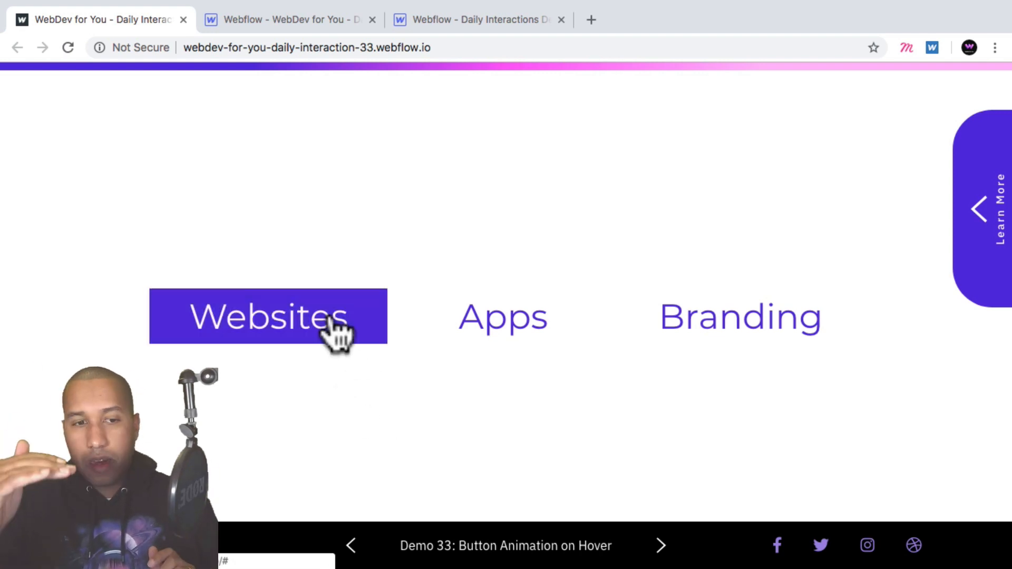
pyautogui.click(482, 21)
pyautogui.click(930, 188)
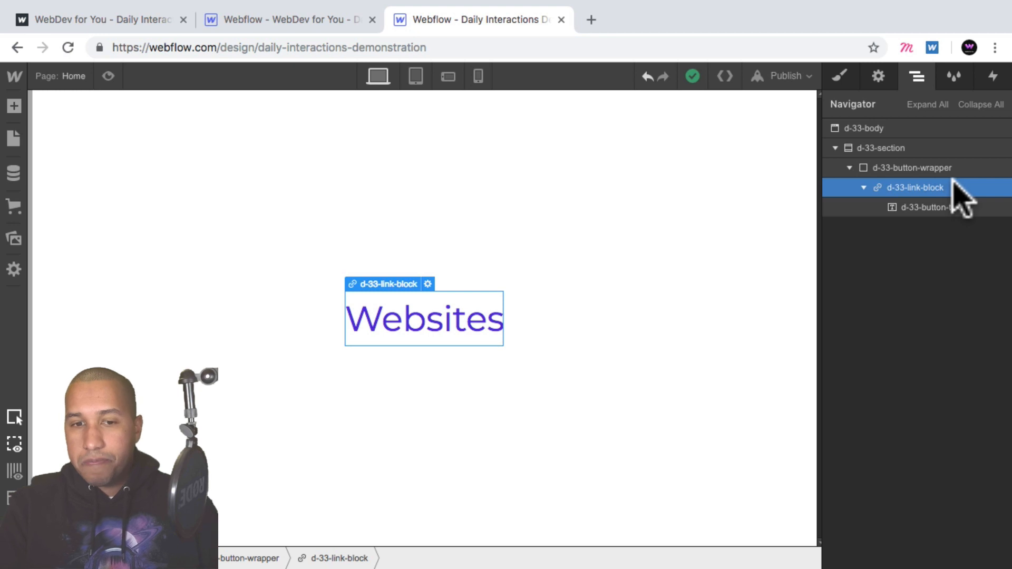
pyautogui.click(16, 108)
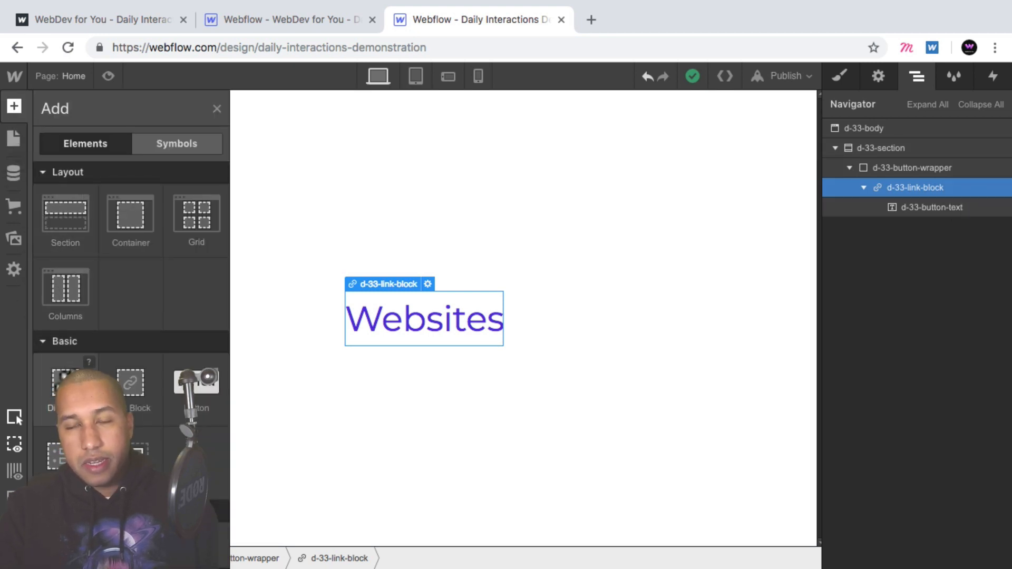
pyautogui.click(65, 382)
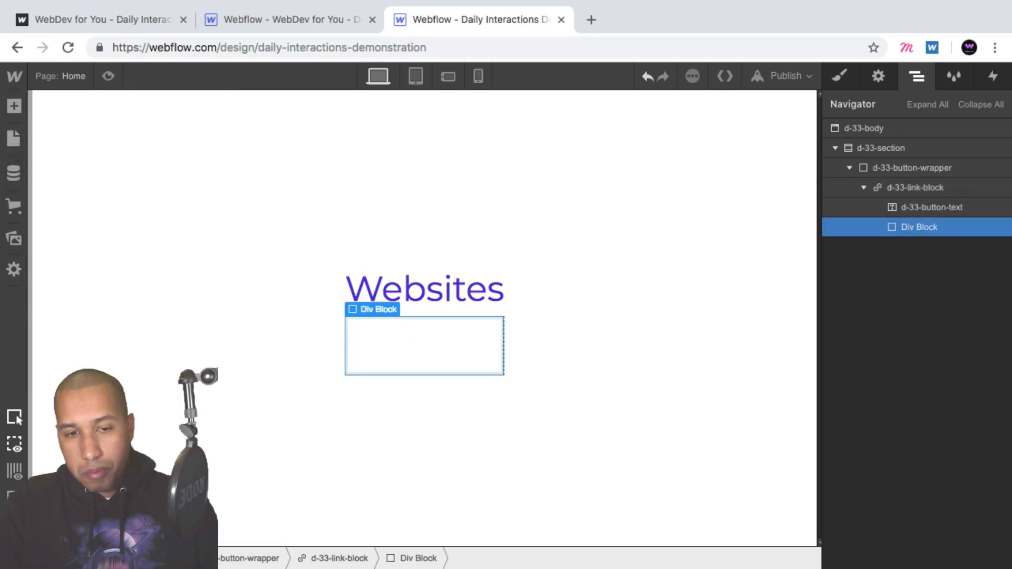
# - Give the new div block the class d-33-border-block
pyautogui.click(839, 77)
pyautogui.click(869, 149)
pyautogui.write('d-33-')
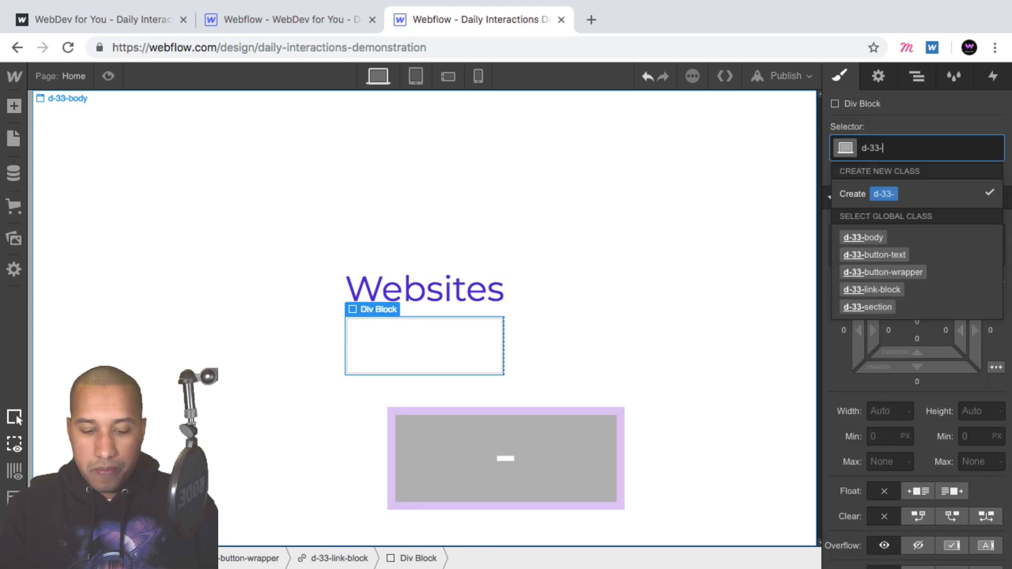
pyautogui.write('border-block')
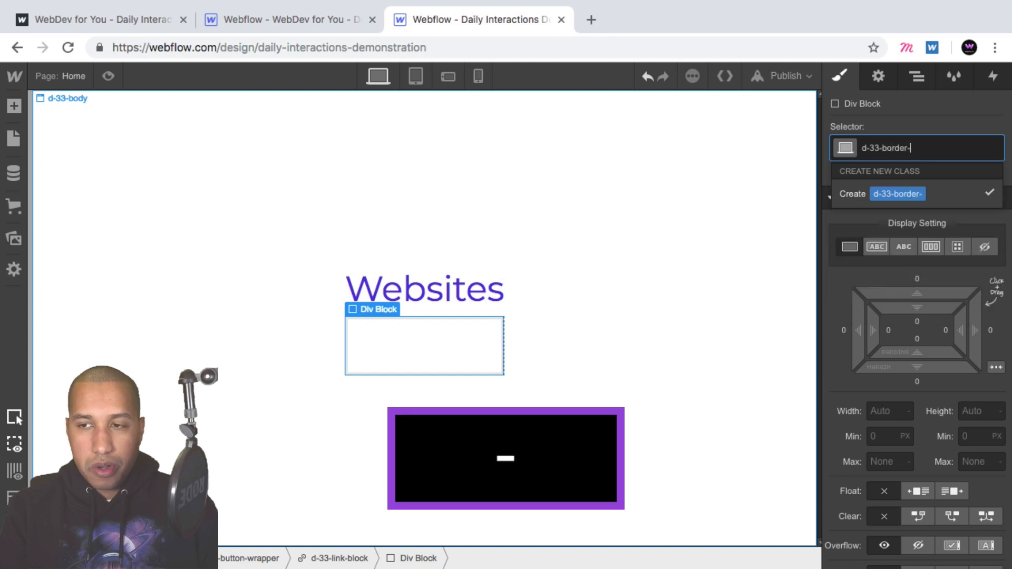
pyautogui.press('Return')
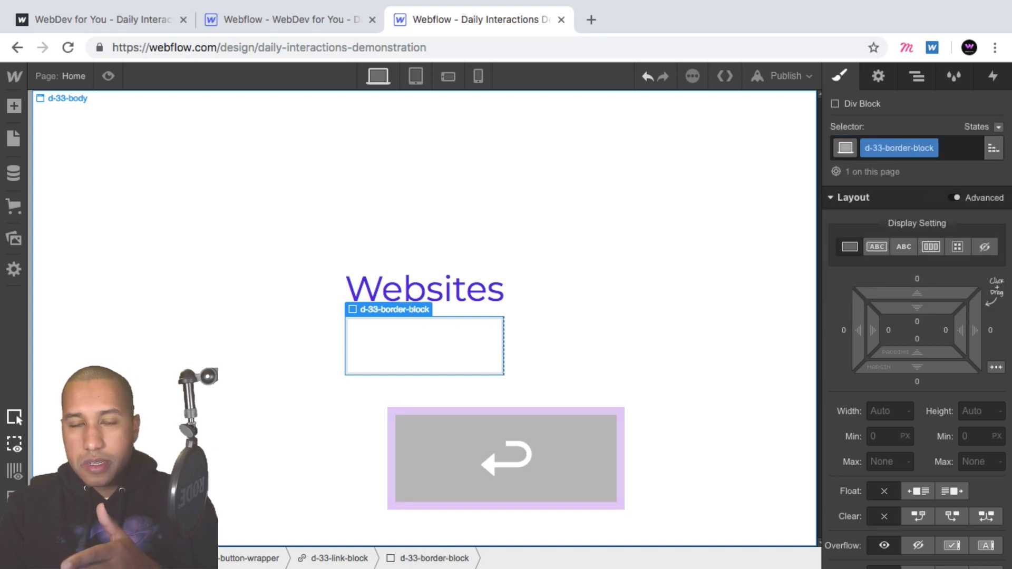
# - Set the border block's position to absolute with the Full preset so it fills the link block
pyautogui.scroll(-4, 960, 253)
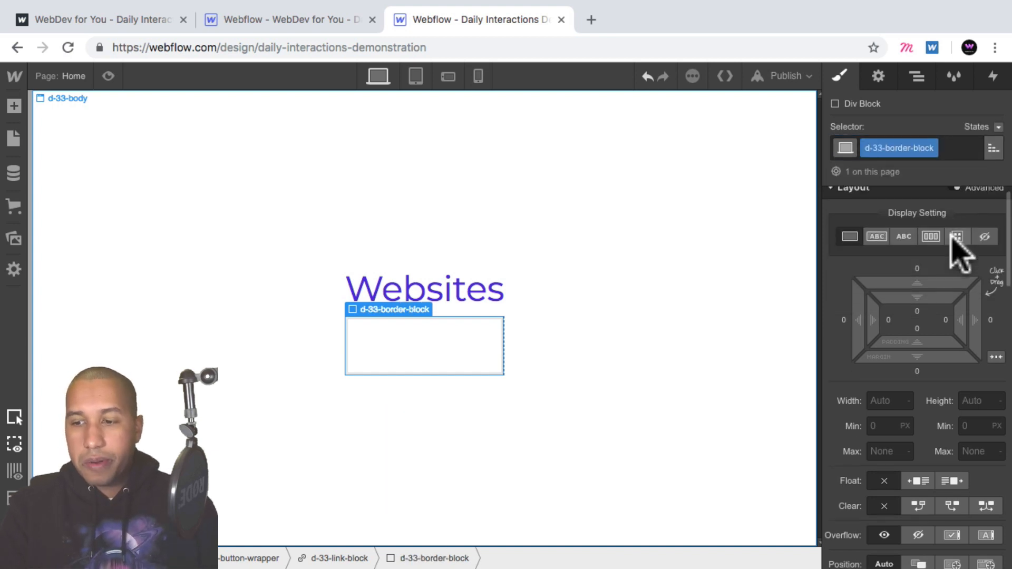
pyautogui.scroll(-2, 945, 343)
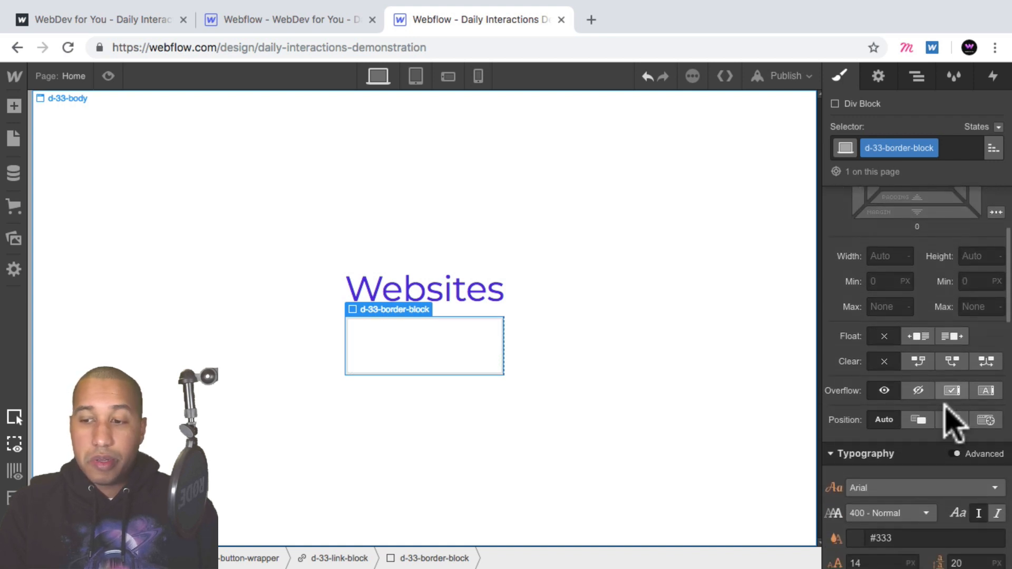
pyautogui.click(951, 420)
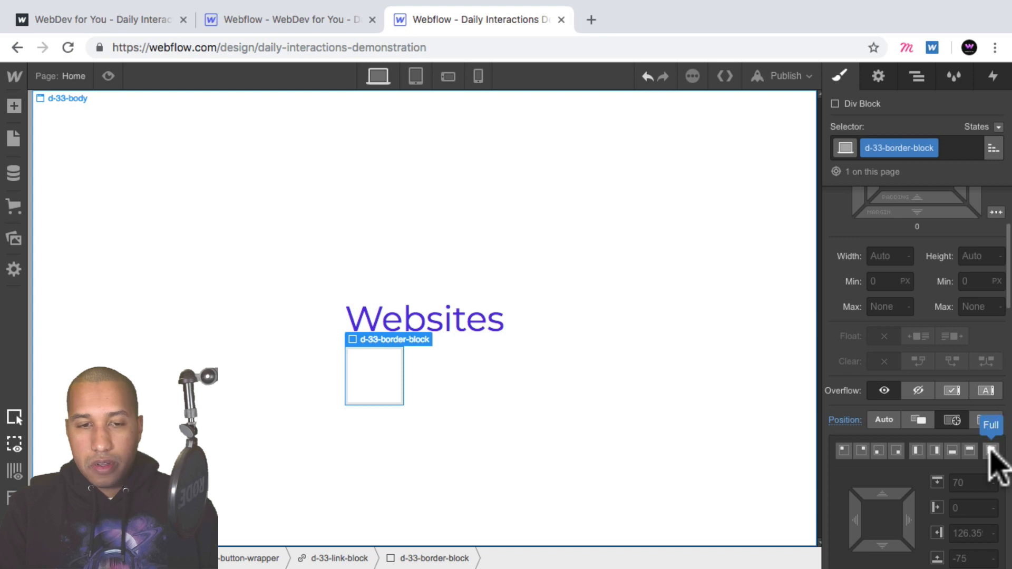
pyautogui.click(991, 450)
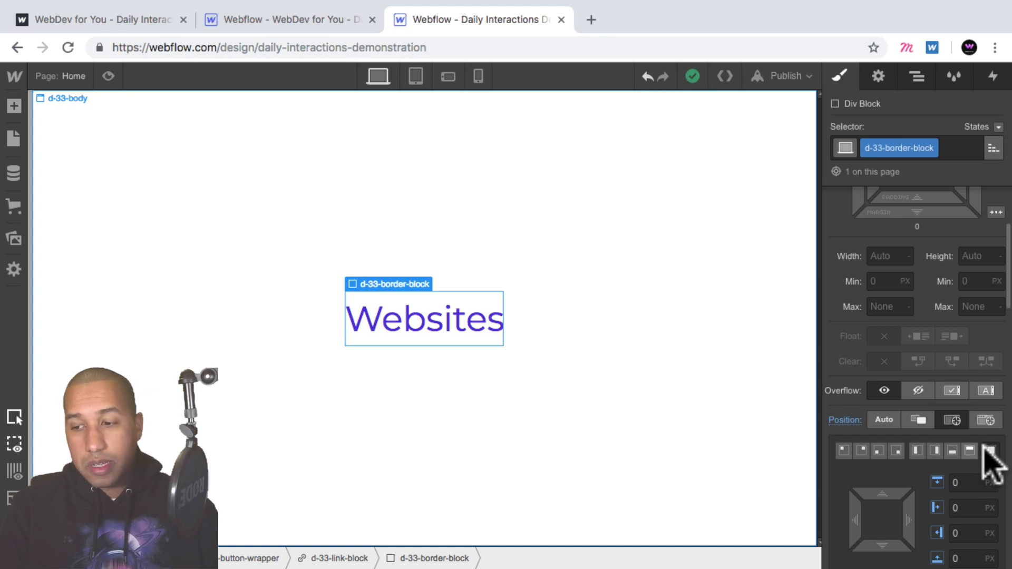
# - Add a solid 1 px left border in the purple swatch #4d16dd to the border block
pyautogui.scroll(-6, 983, 425)
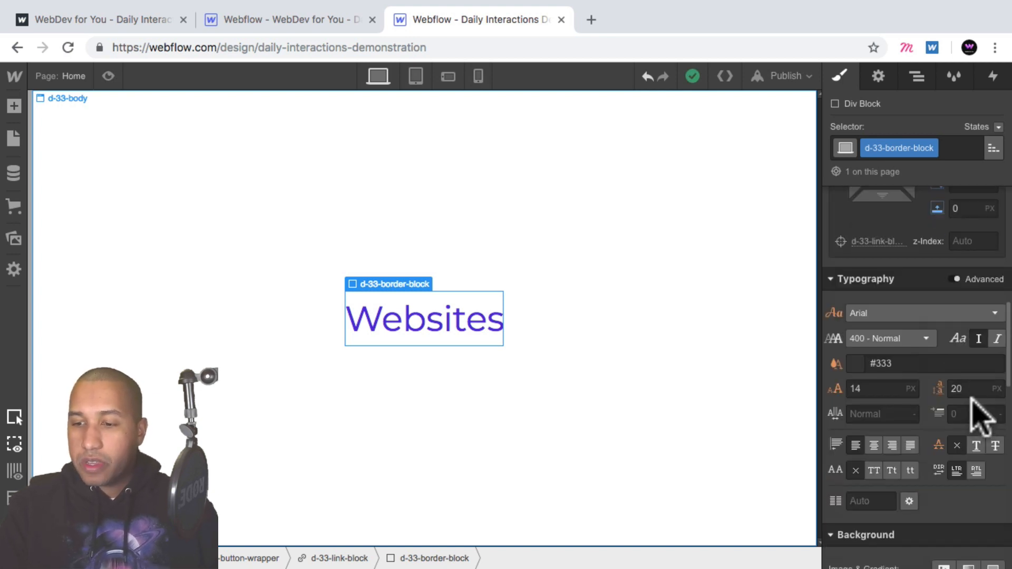
pyautogui.scroll(-3, 903, 388)
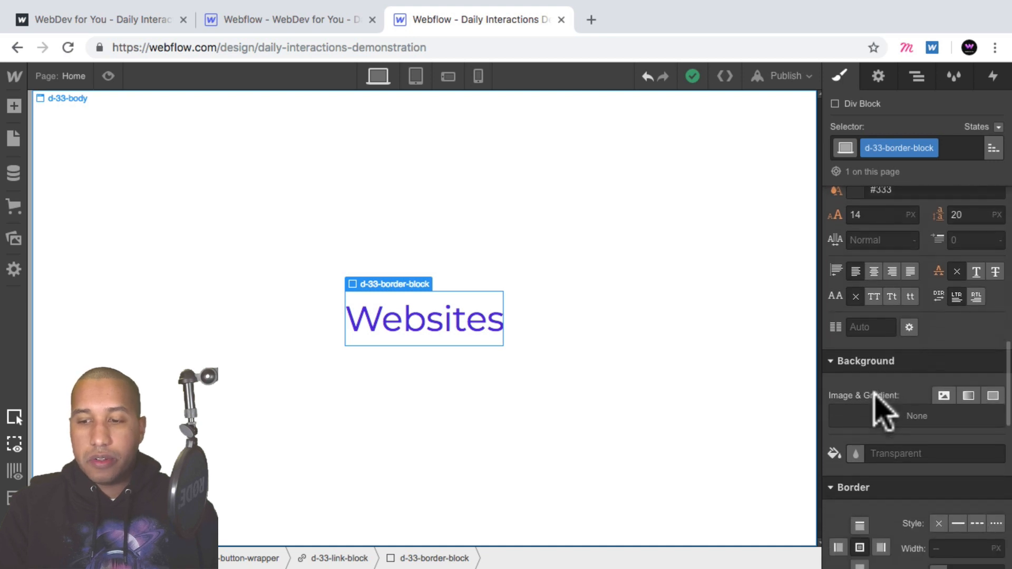
pyautogui.scroll(-3, 879, 414)
pyautogui.scroll(-1, 896, 393)
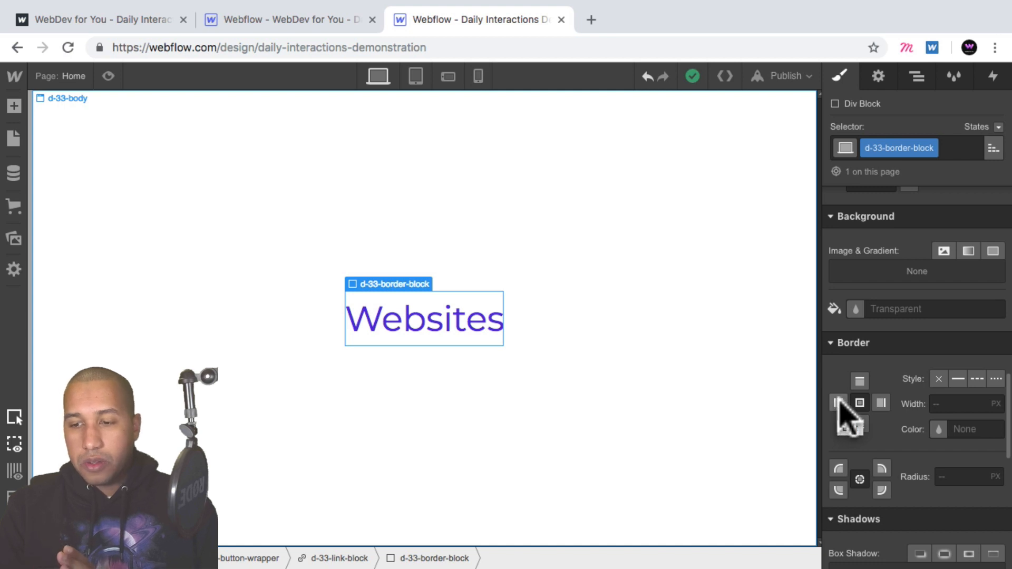
pyautogui.click(838, 403)
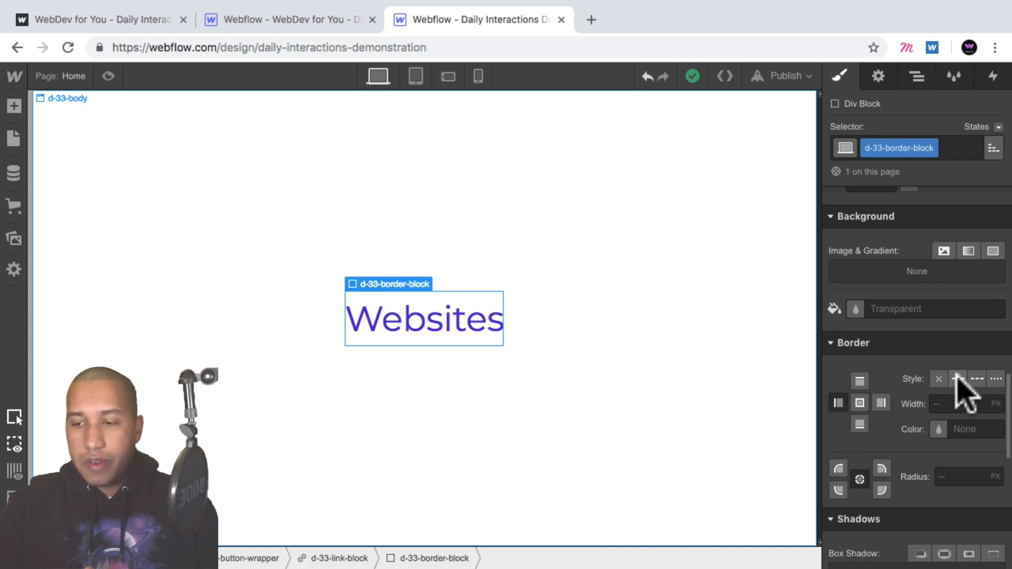
pyautogui.click(957, 377)
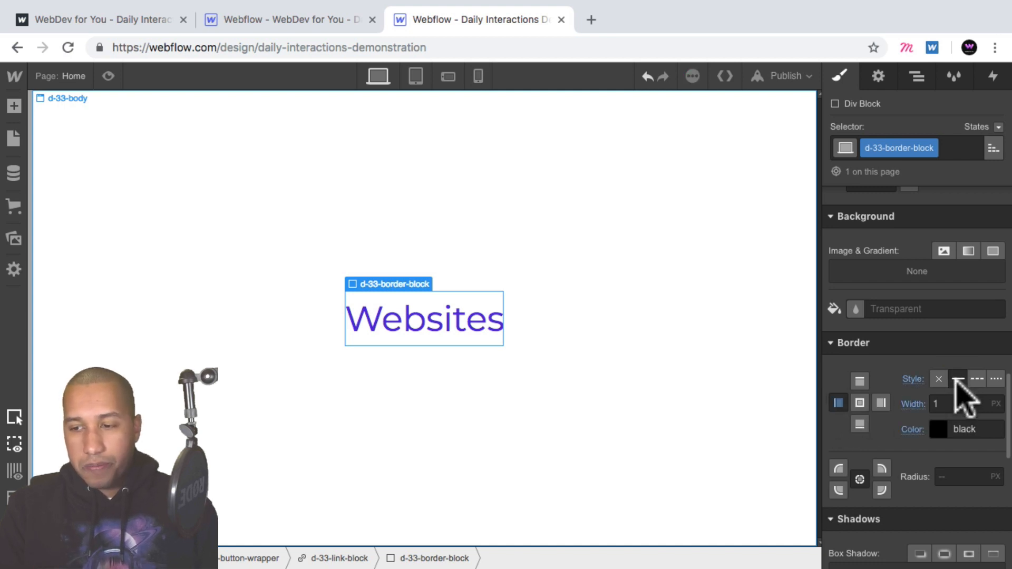
pyautogui.click(937, 429)
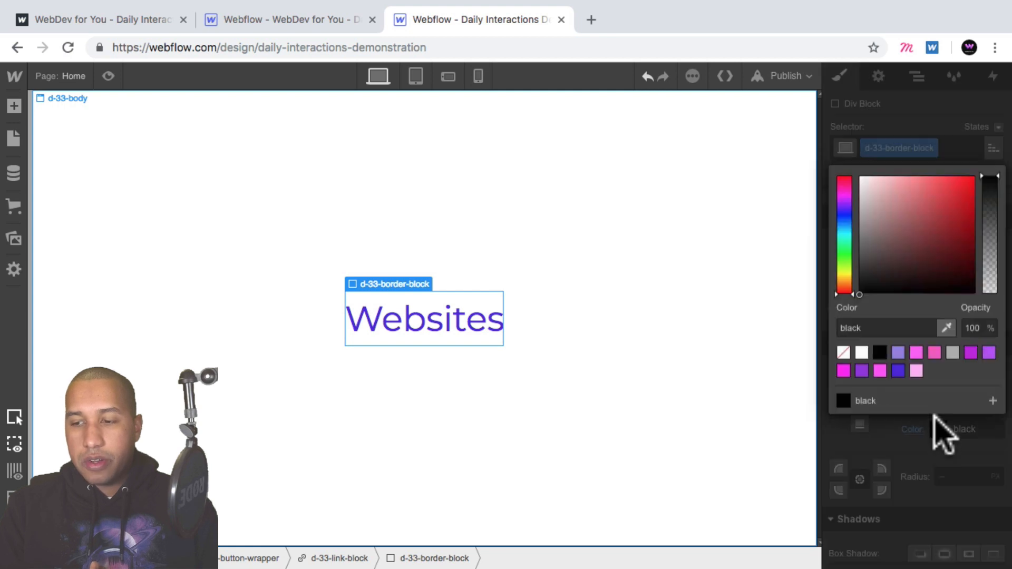
pyautogui.click(897, 372)
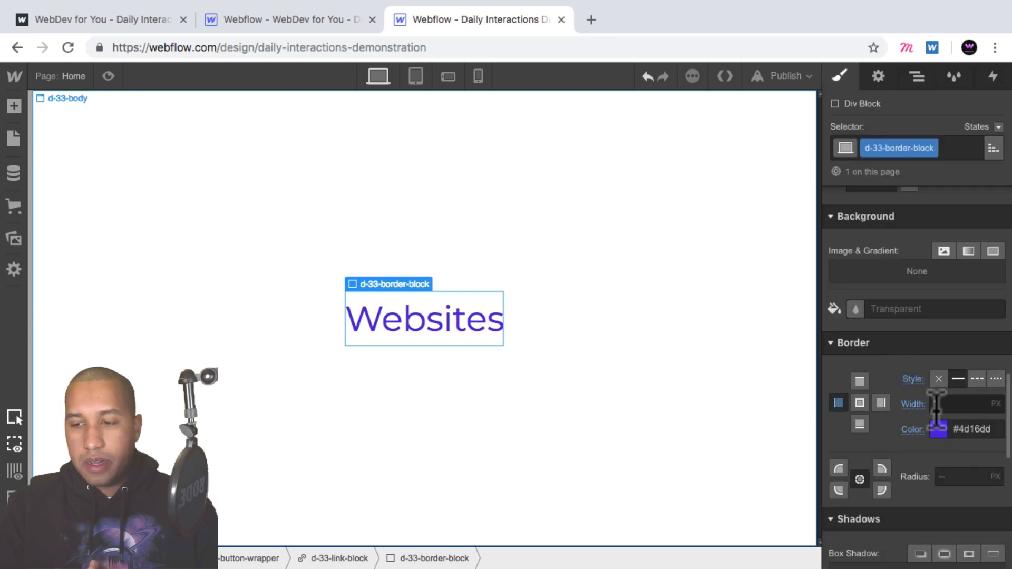
# - Add a matching solid 1 px right border in #4d16dd to the border block
pyautogui.click(880, 404)
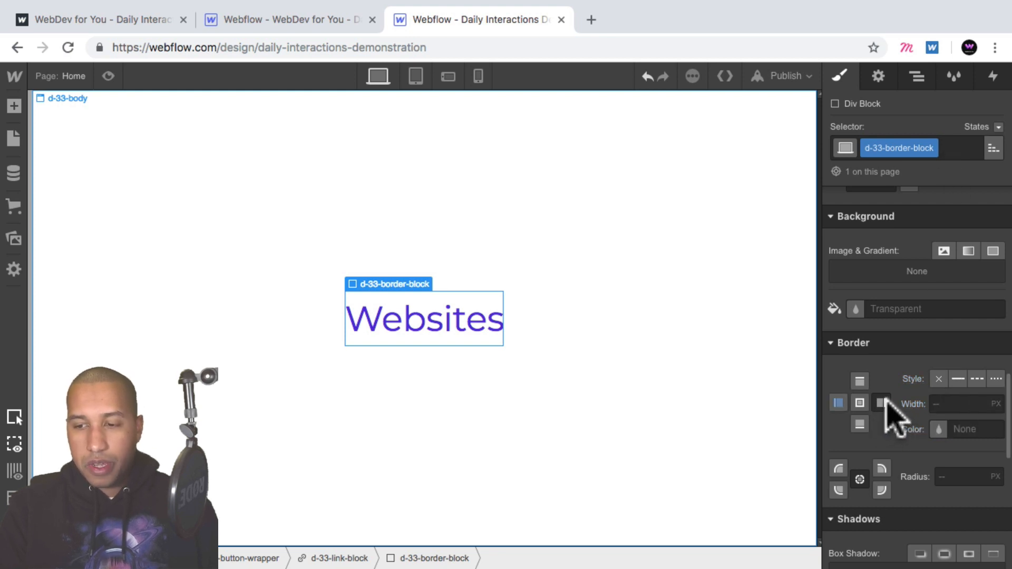
pyautogui.click(957, 379)
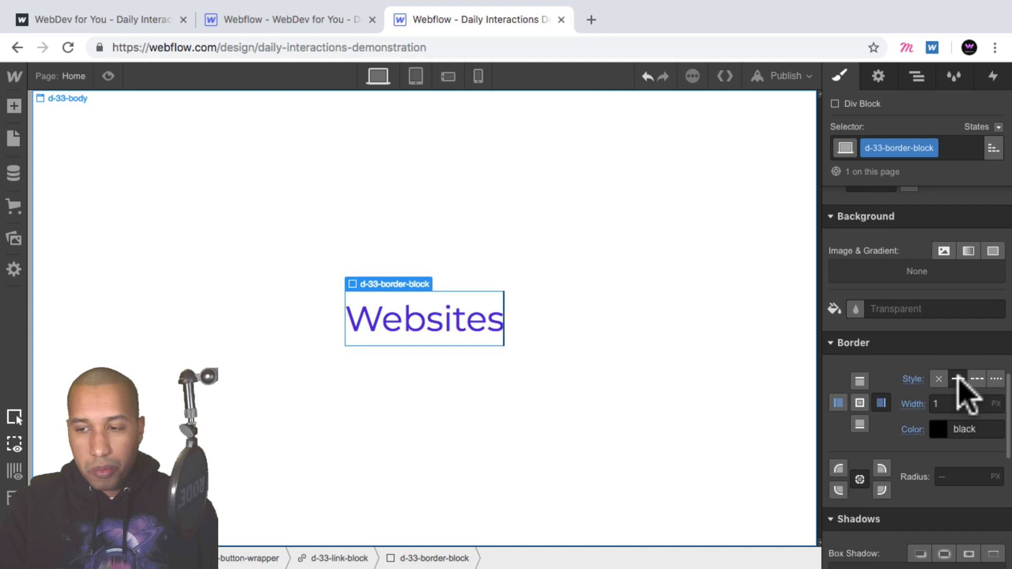
pyautogui.click(938, 429)
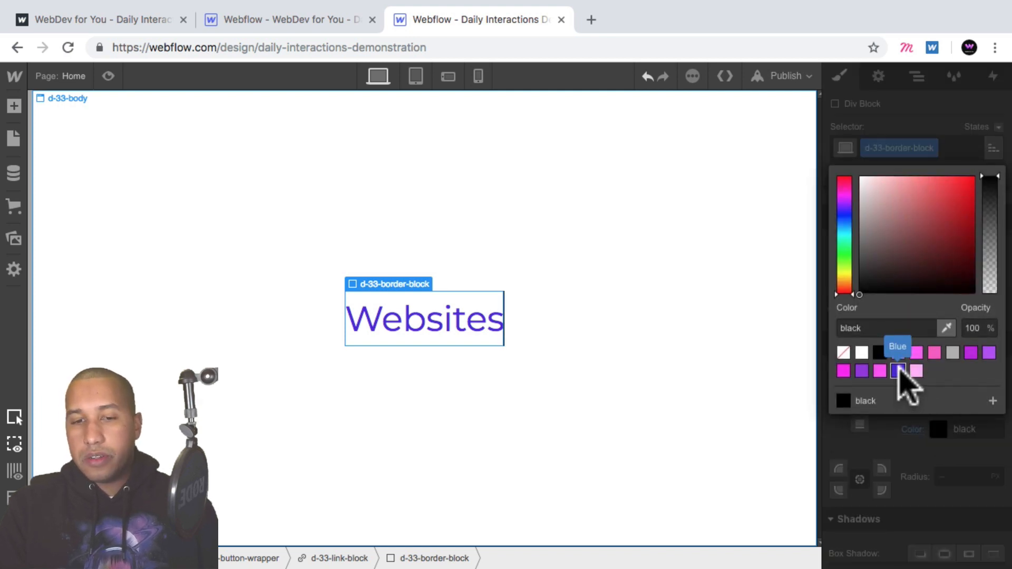
pyautogui.click(897, 370)
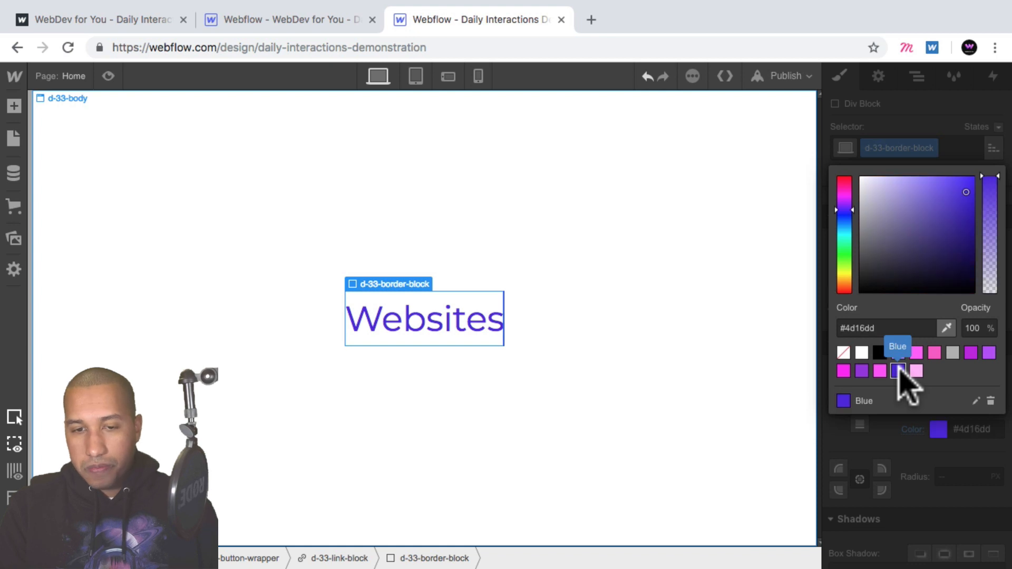
pyautogui.click(154, 120)
# - Preview the page to check the side borders, then reselect the border block
pyautogui.click(108, 77)
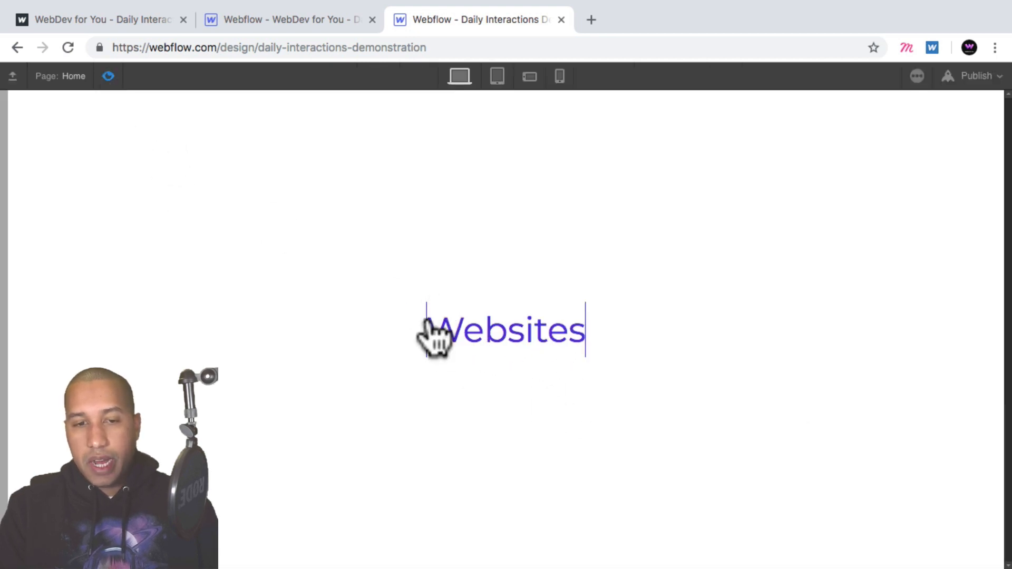
pyautogui.click(108, 77)
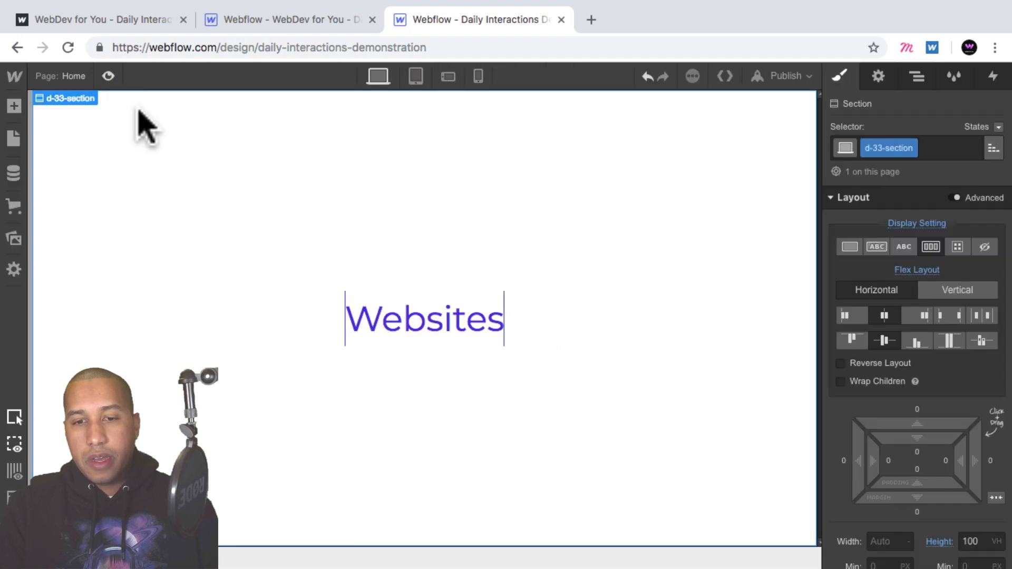
pyautogui.click(426, 328)
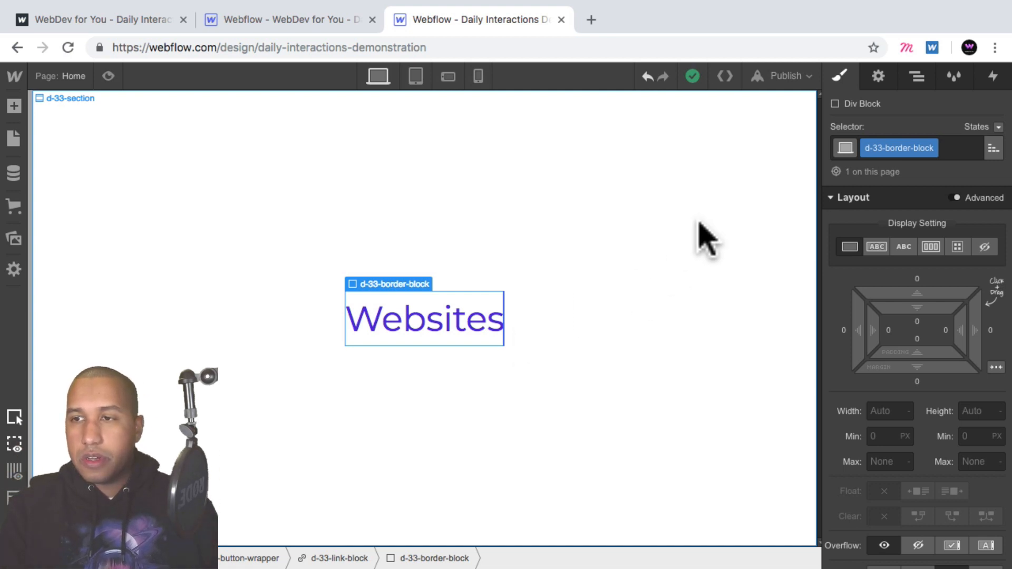
# - Reorder the link block's children so the button text sits below the border block
pyautogui.click(915, 73)
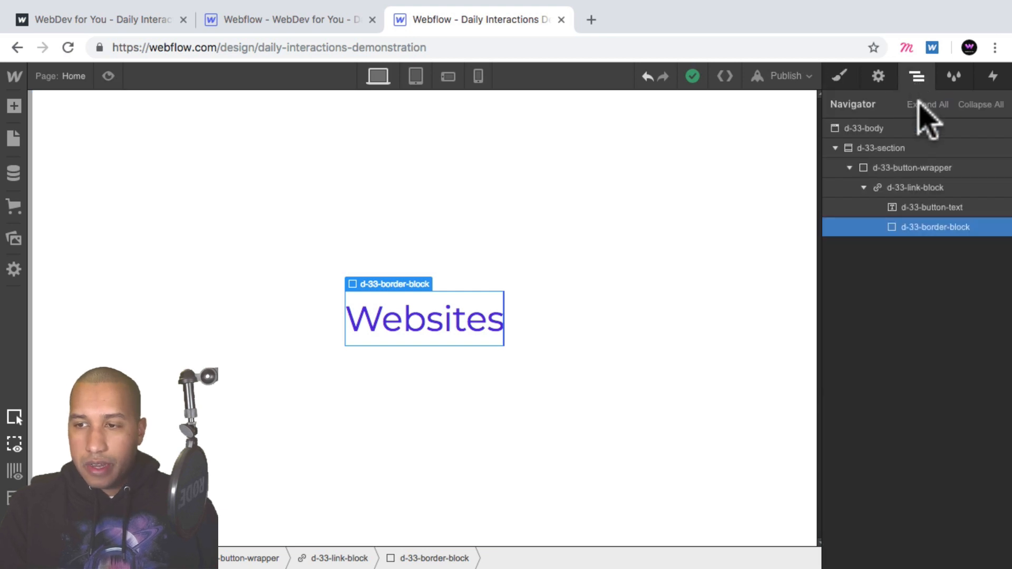
pyautogui.click(927, 208)
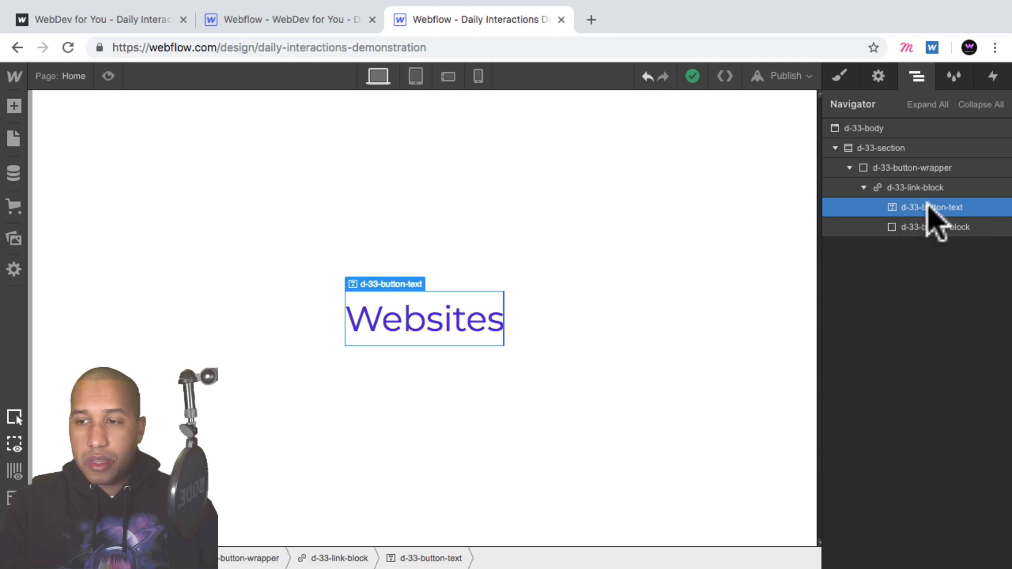
pyautogui.moveTo(928, 205); pyautogui.dragTo(926, 232)
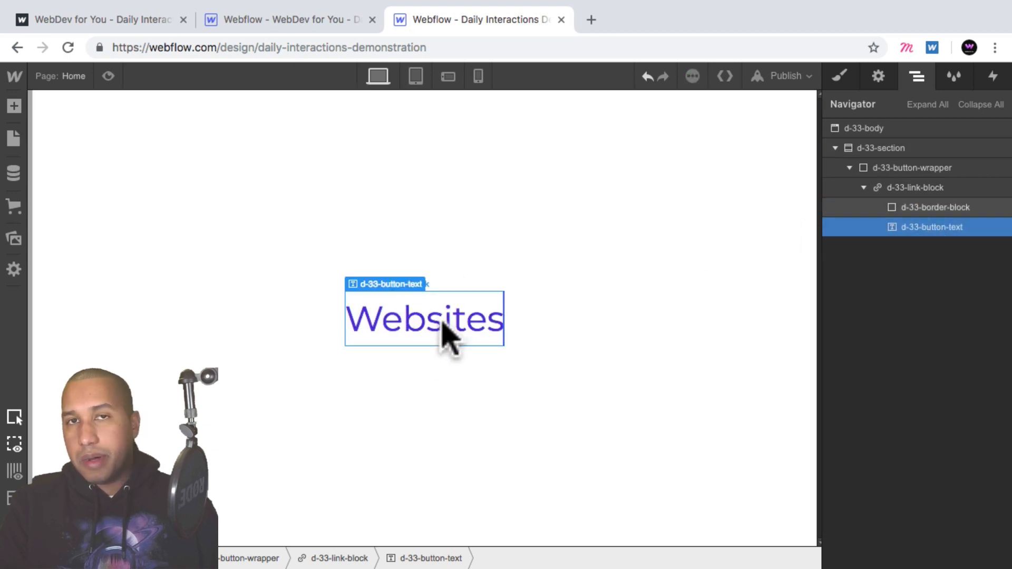
pyautogui.click(951, 209)
pyautogui.click(926, 228)
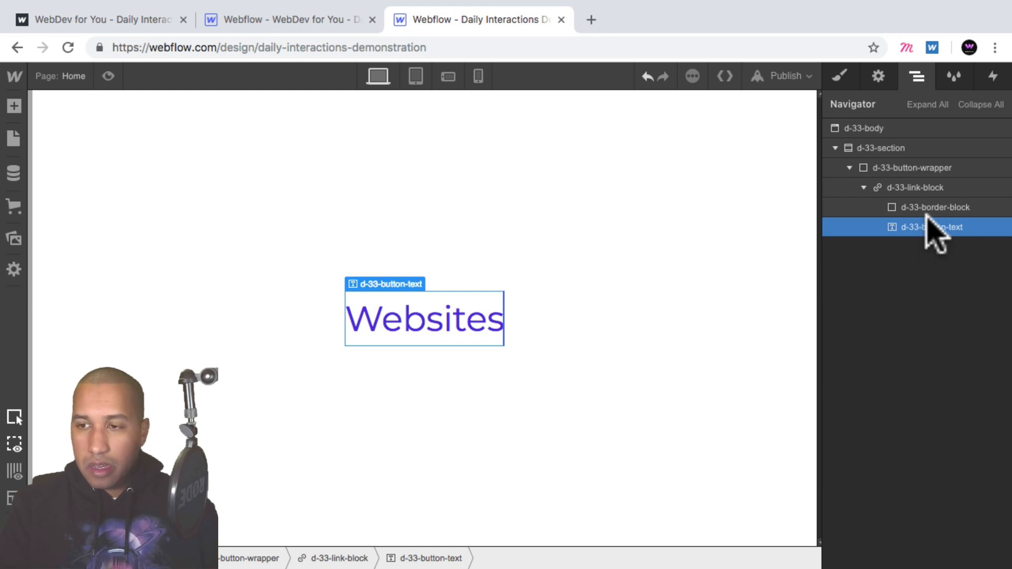
pyautogui.click(926, 210)
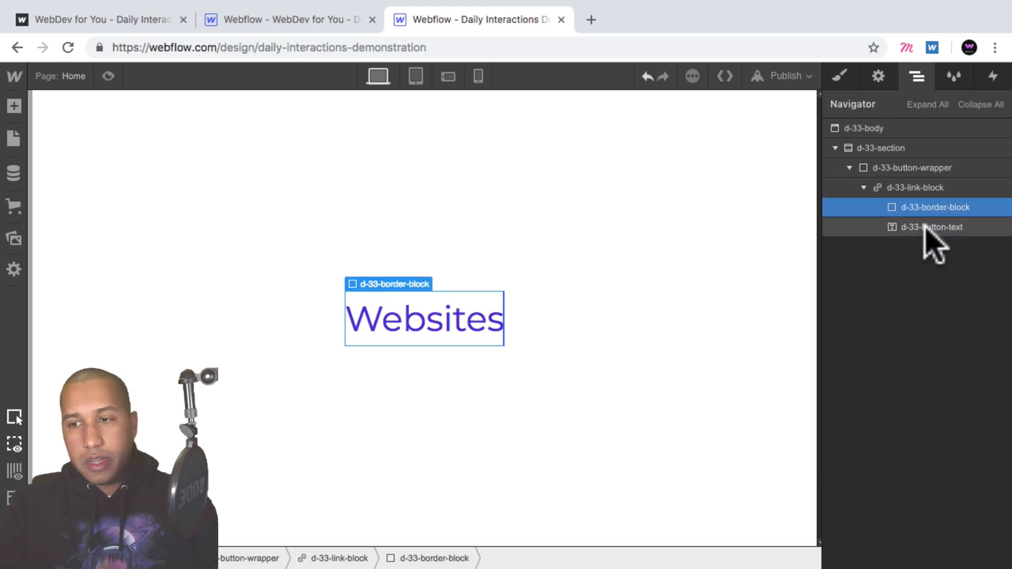
pyautogui.click(929, 227)
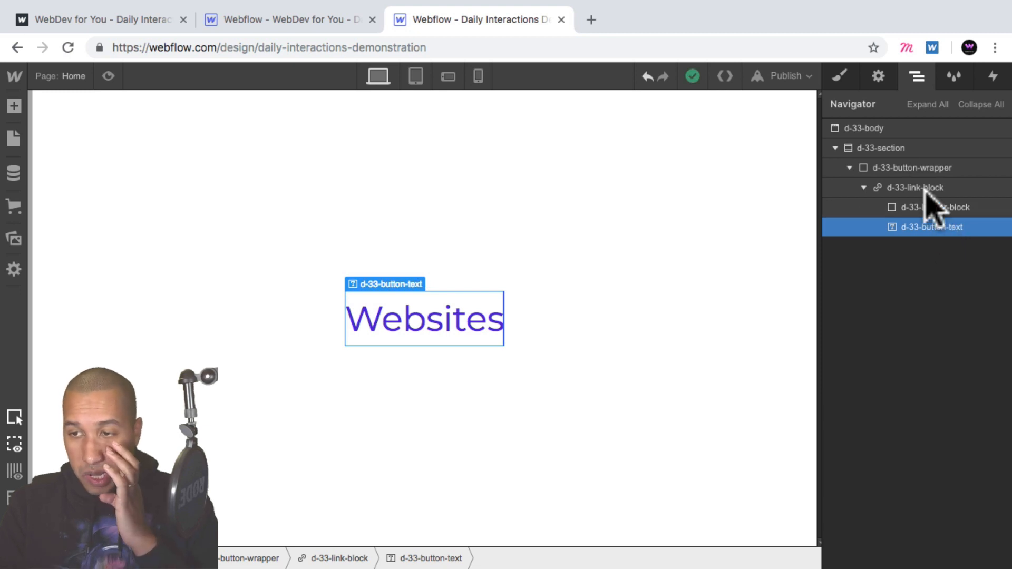
# - Set the button text's position to relative
pyautogui.click(839, 76)
pyautogui.scroll(-3, 921, 293)
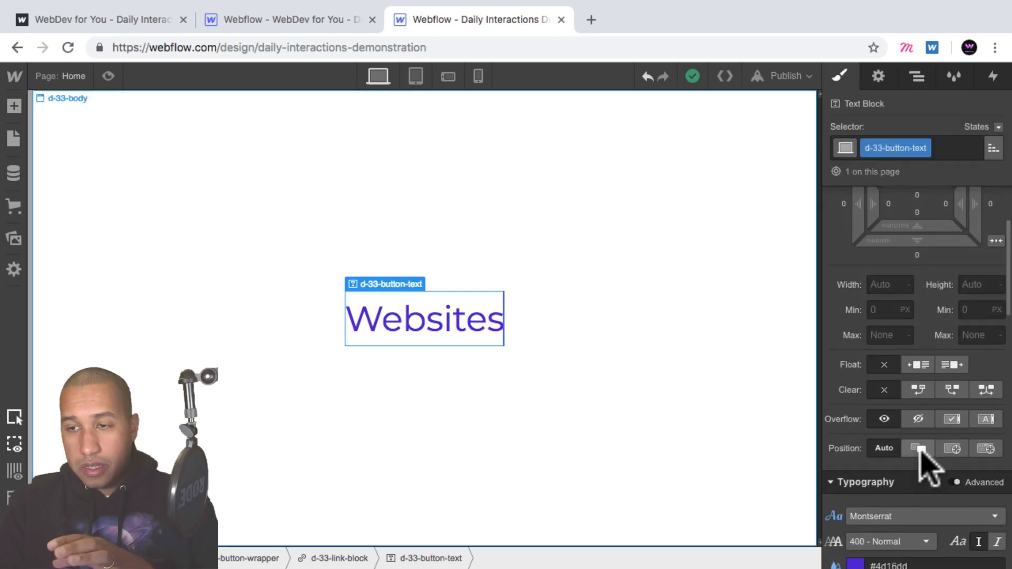
pyautogui.click(920, 448)
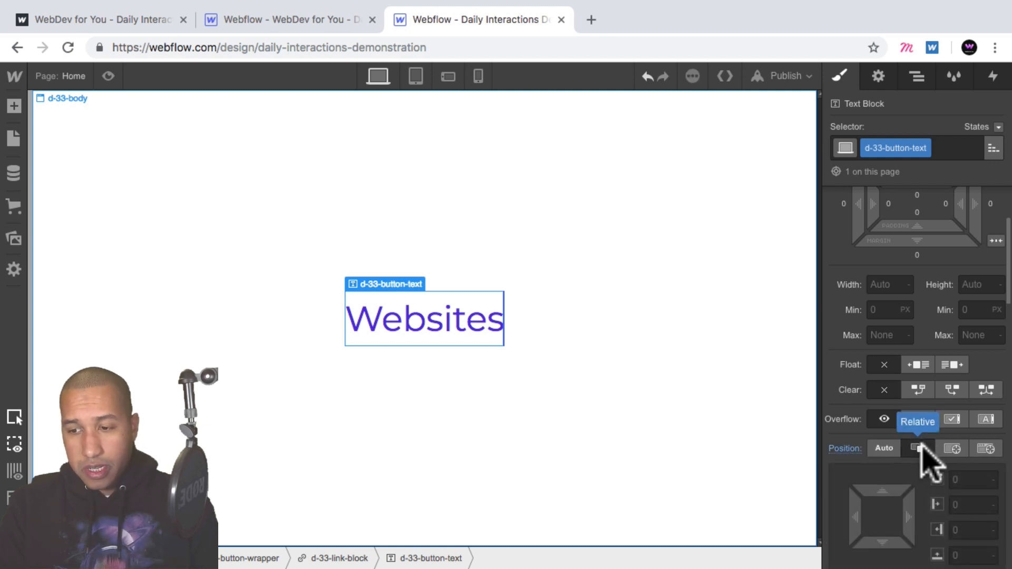
pyautogui.click(916, 78)
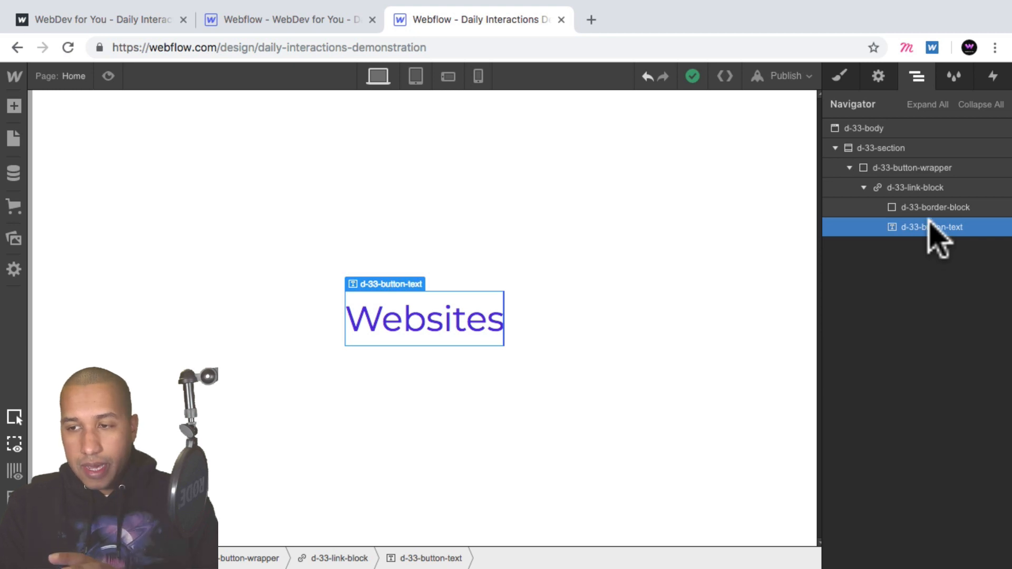
# - Set the button text's left and right padding to 50 px
pyautogui.click(840, 75)
pyautogui.scroll(-5, 921, 463)
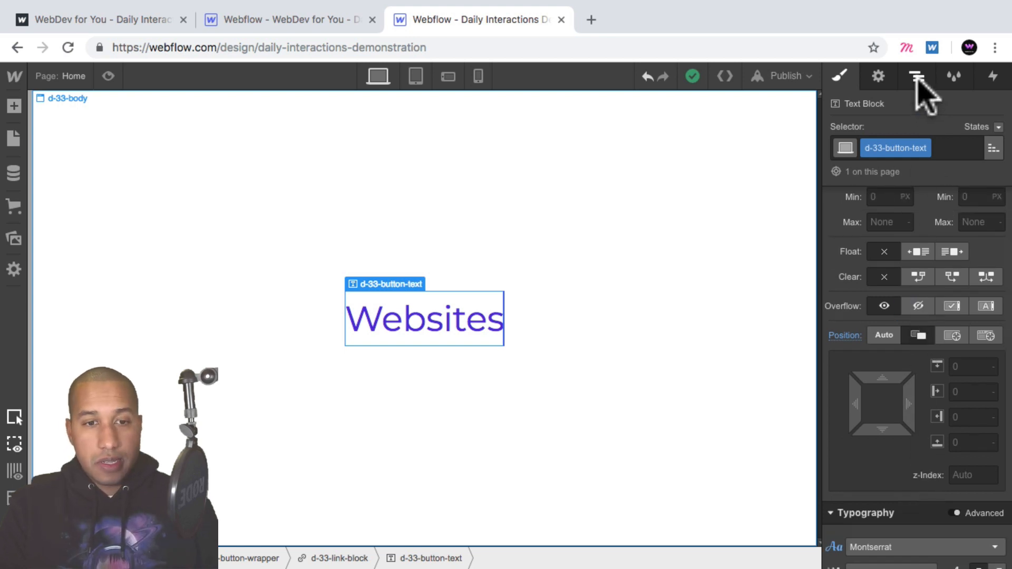
pyautogui.scroll(5, 930, 289)
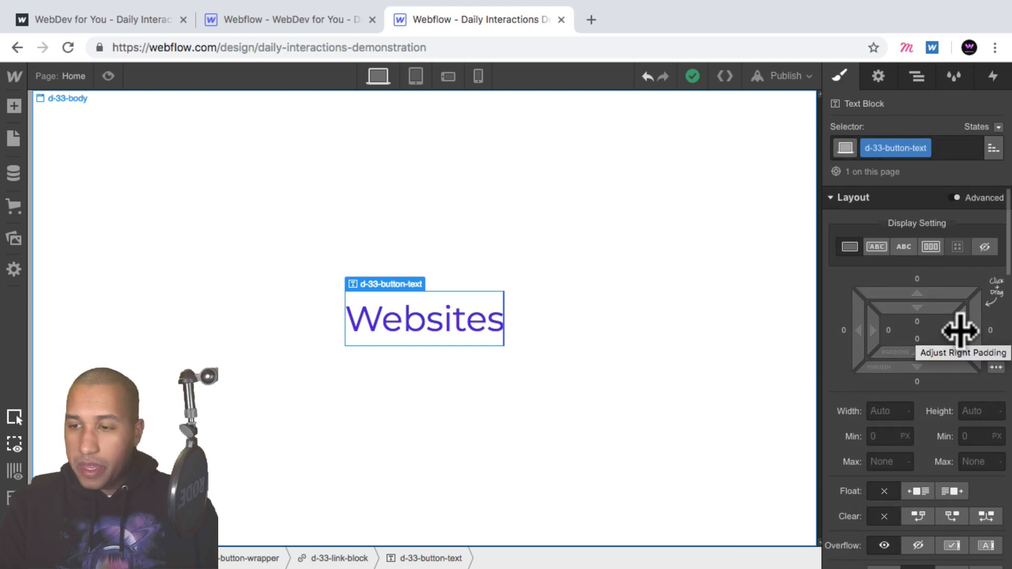
pyautogui.keyDown('alt'); pyautogui.moveTo(960, 330); pyautogui.dragTo(849, 324); pyautogui.keyUp('alt')
# - Preview the page and compare it with the live demo tab
pyautogui.click(108, 76)
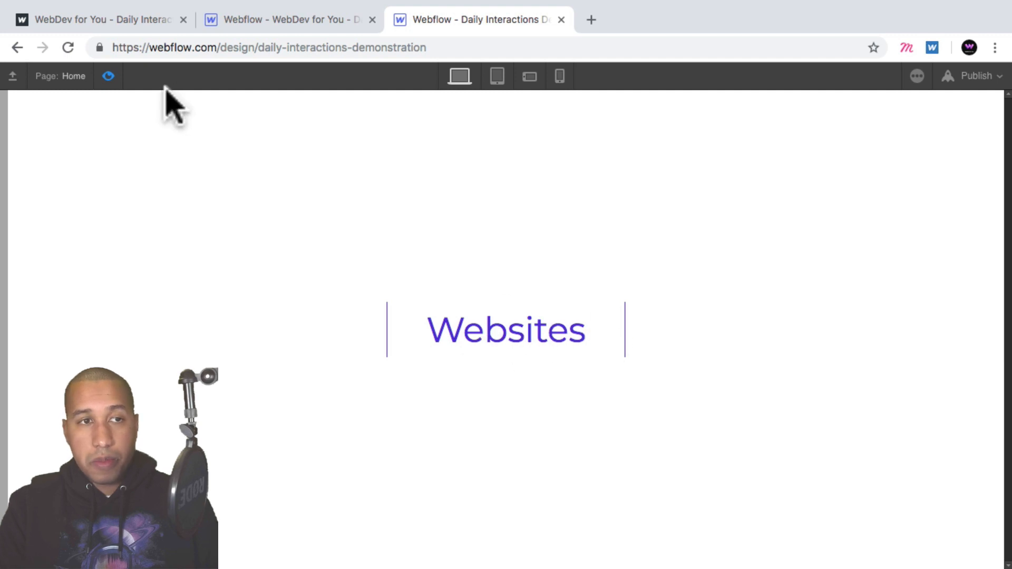
pyautogui.click(108, 78)
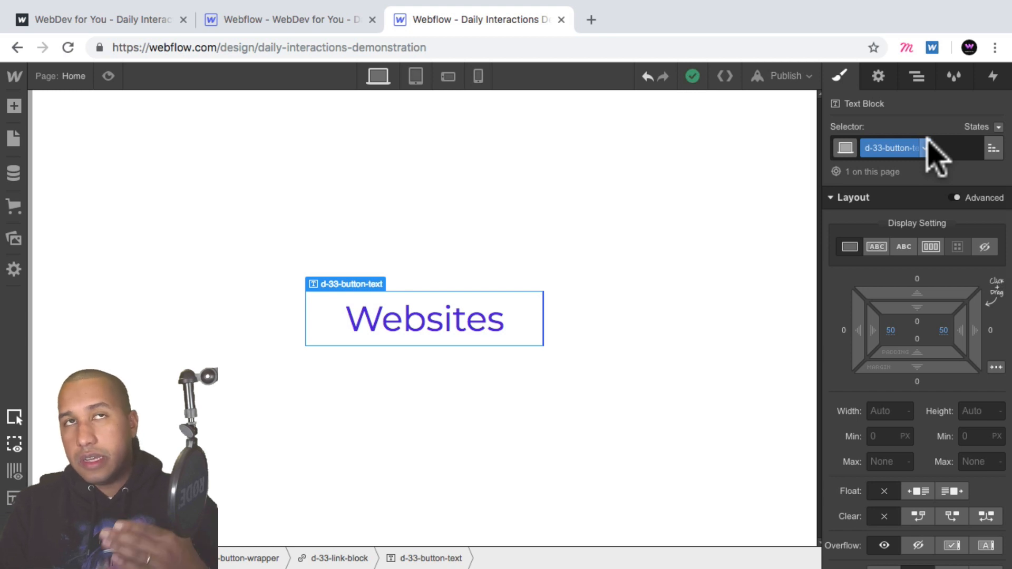
pyautogui.click(117, 20)
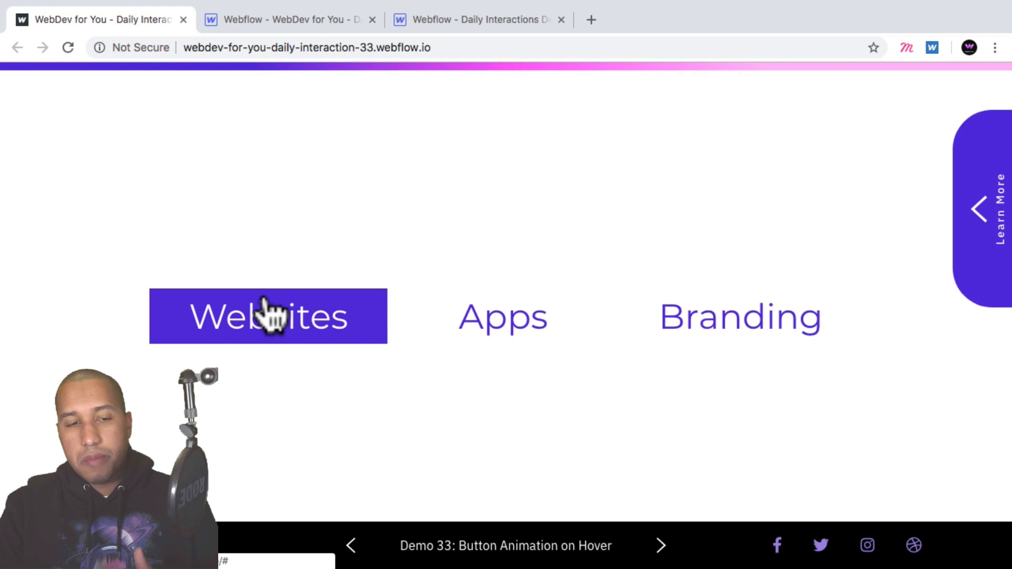
# - Add a div block inside the link block, after the button text
pyautogui.click(470, 21)
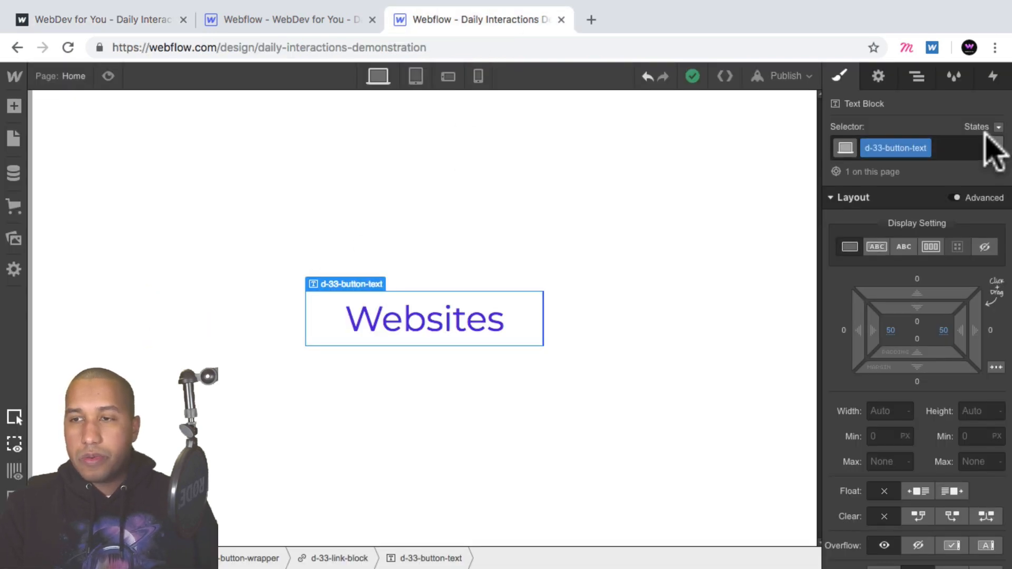
pyautogui.click(917, 78)
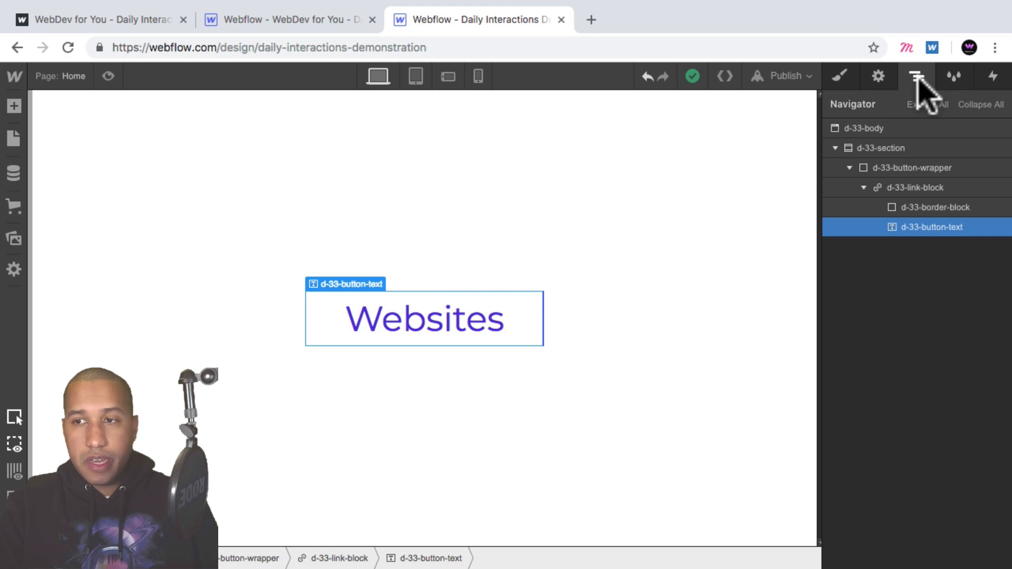
pyautogui.click(928, 187)
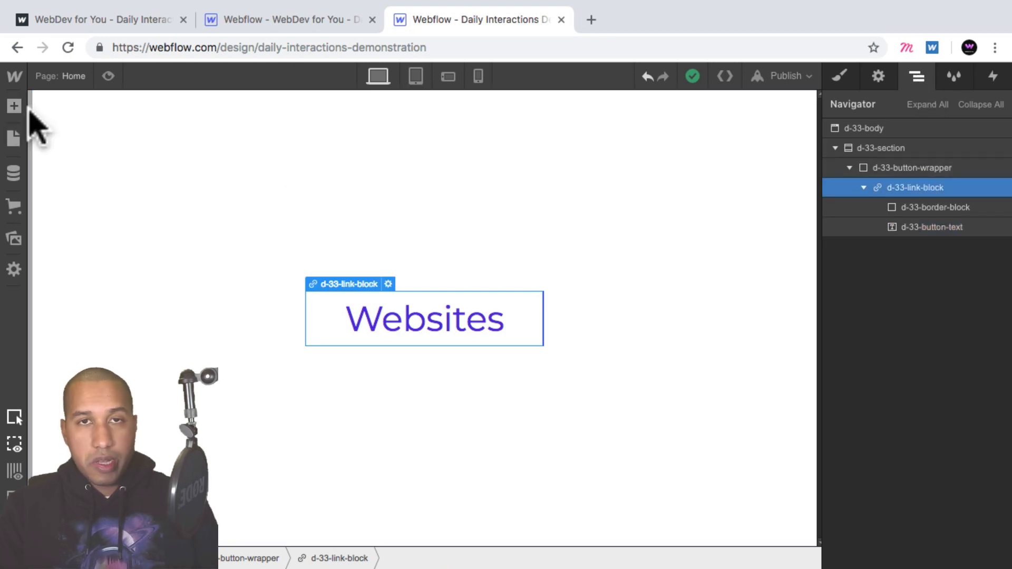
pyautogui.click(16, 107)
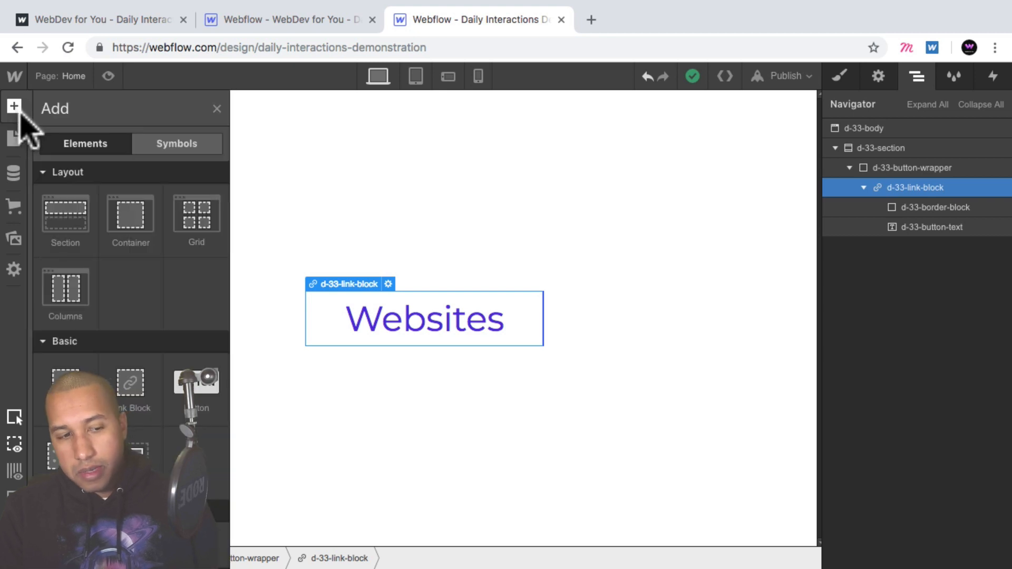
pyautogui.click(66, 382)
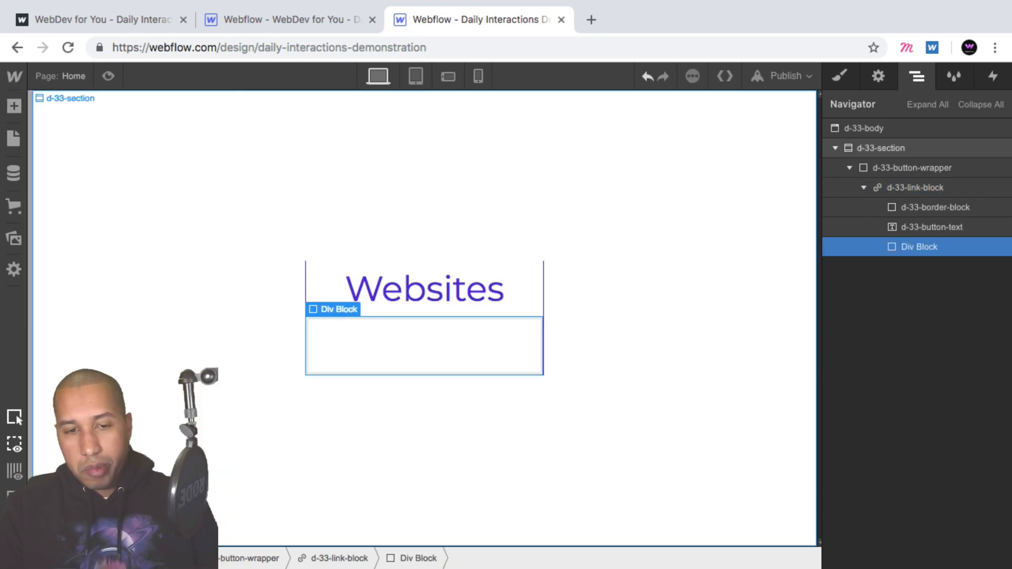
# - Give the new div block a new class named d-33-block
pyautogui.click(838, 77)
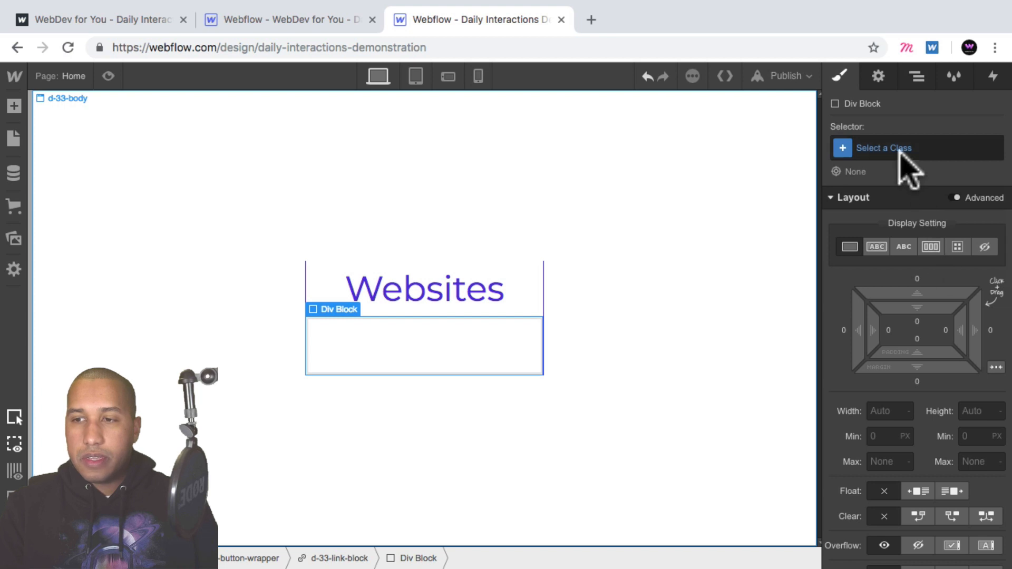
pyautogui.click(898, 153)
pyautogui.write('d-33-')
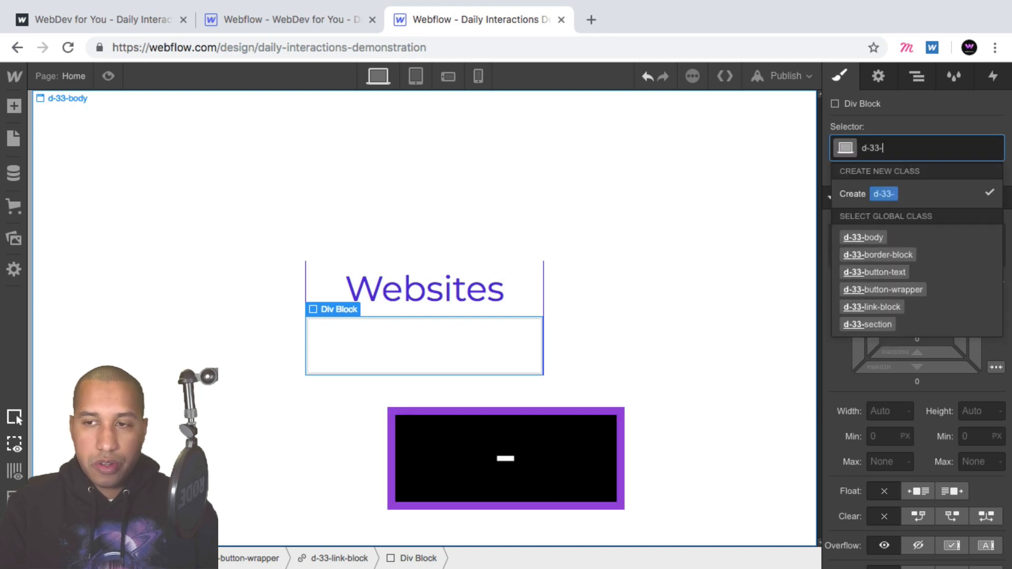
pyautogui.write('block')
pyautogui.press('Return')
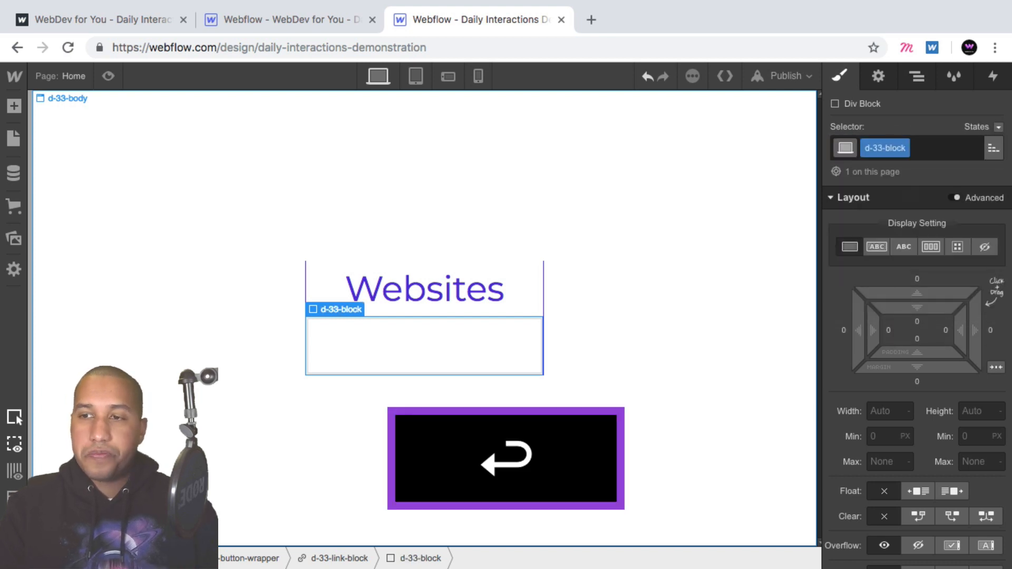
# - Set the block's position to absolute, filling the whole link block
pyautogui.scroll(-3, 946, 384)
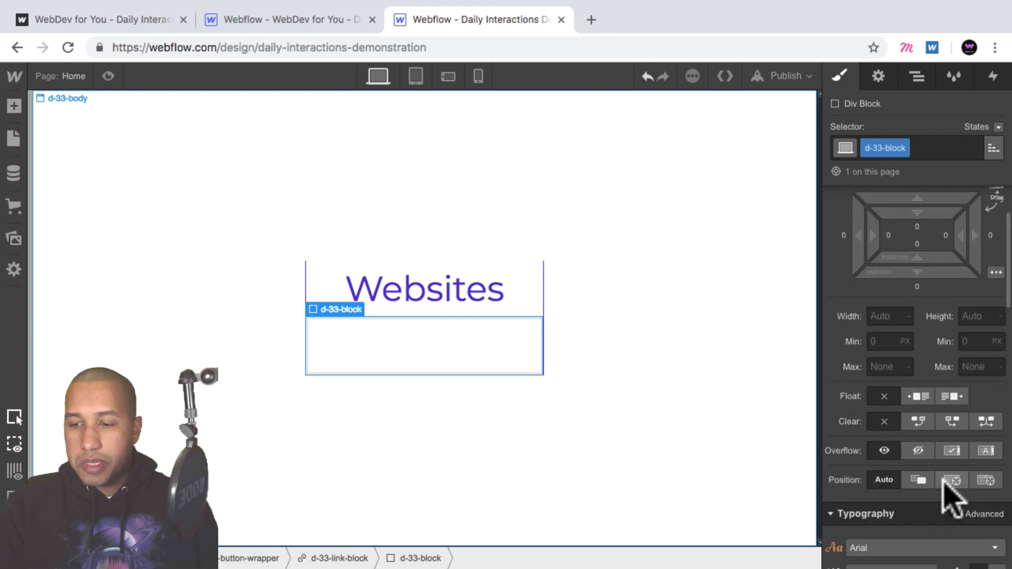
pyautogui.click(952, 479)
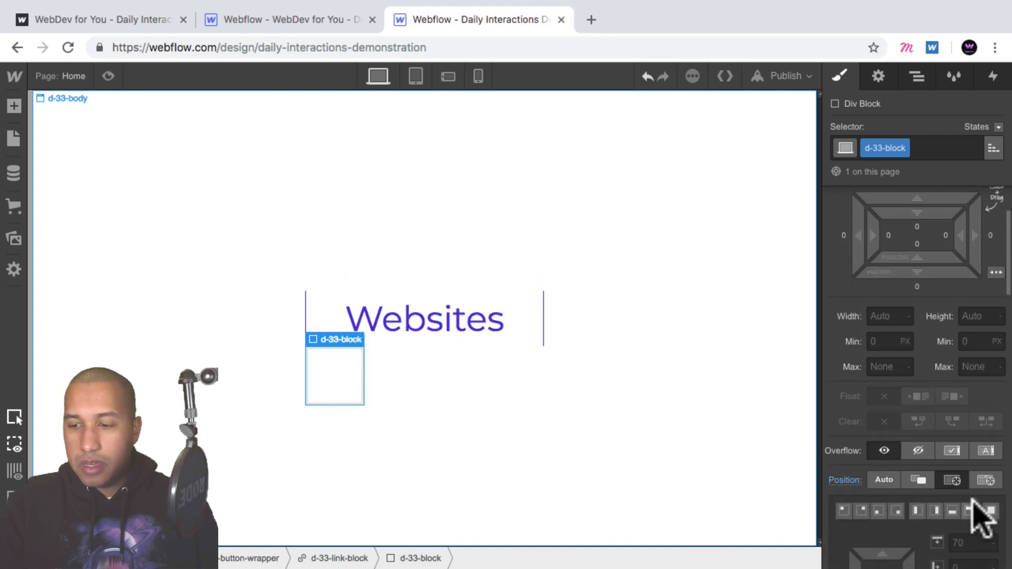
pyautogui.click(989, 510)
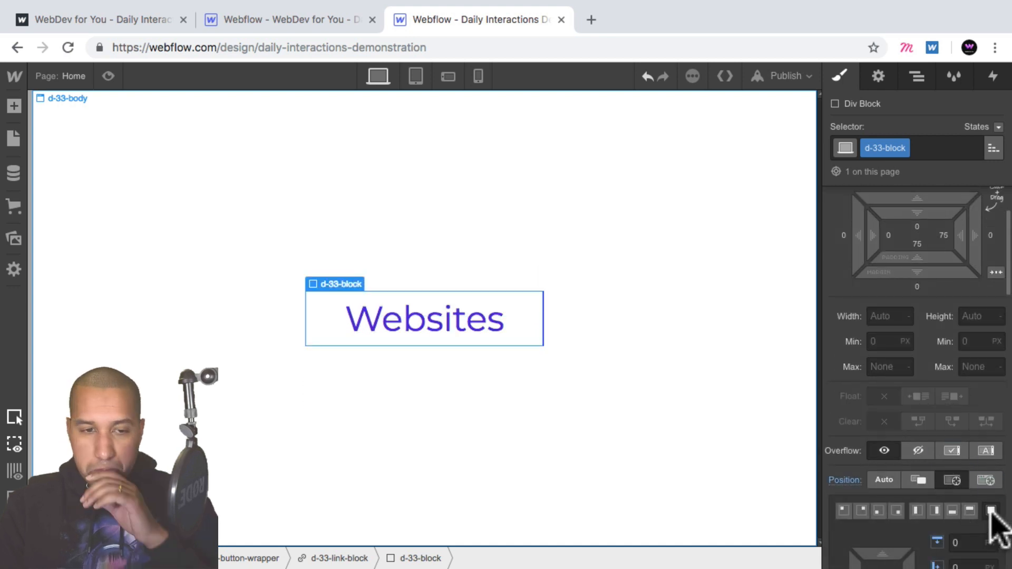
# - Set the block's background colour to the purple swatch #4d16dd
pyautogui.scroll(-7, 972, 403)
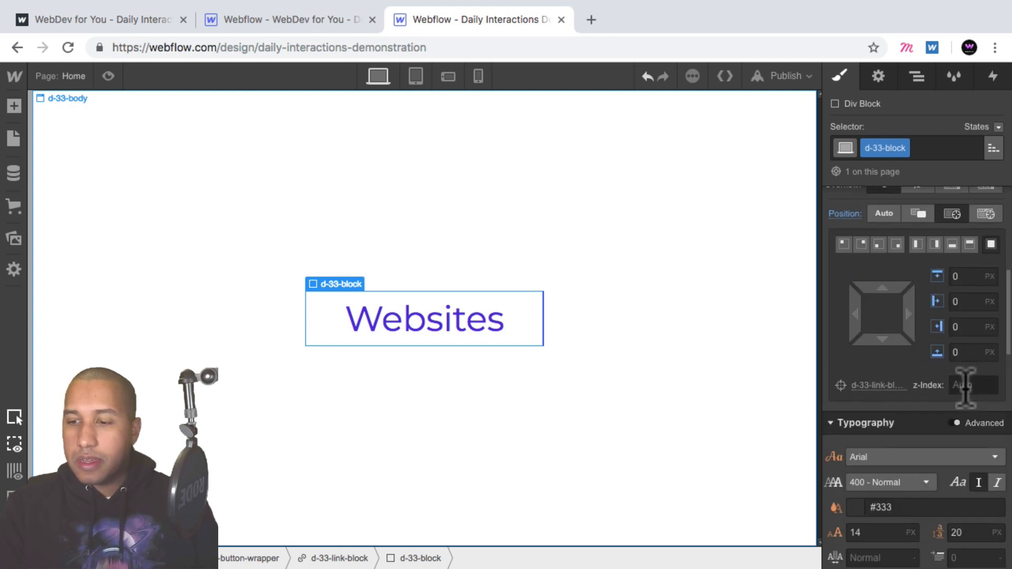
pyautogui.scroll(-5, 971, 403)
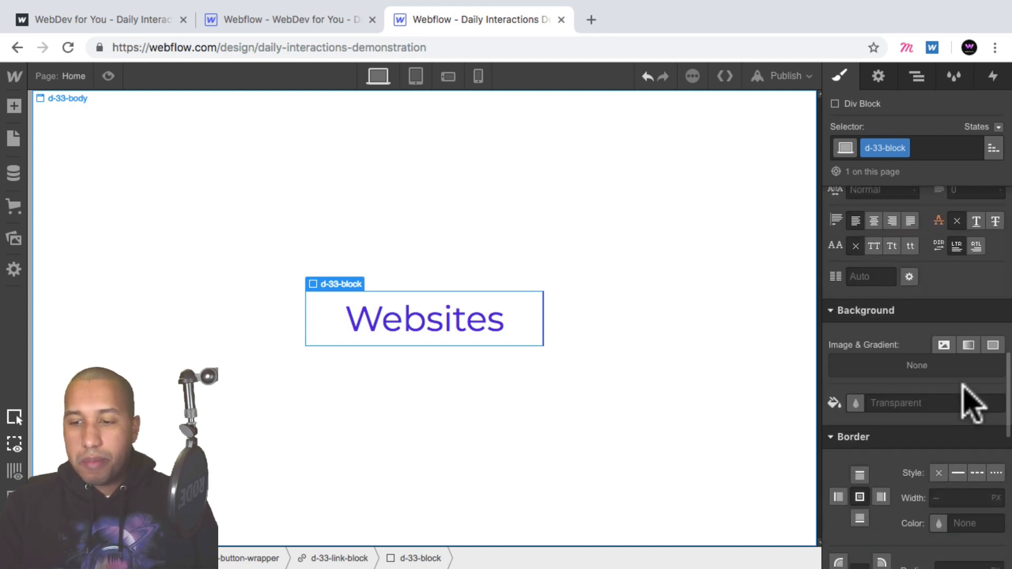
pyautogui.click(854, 403)
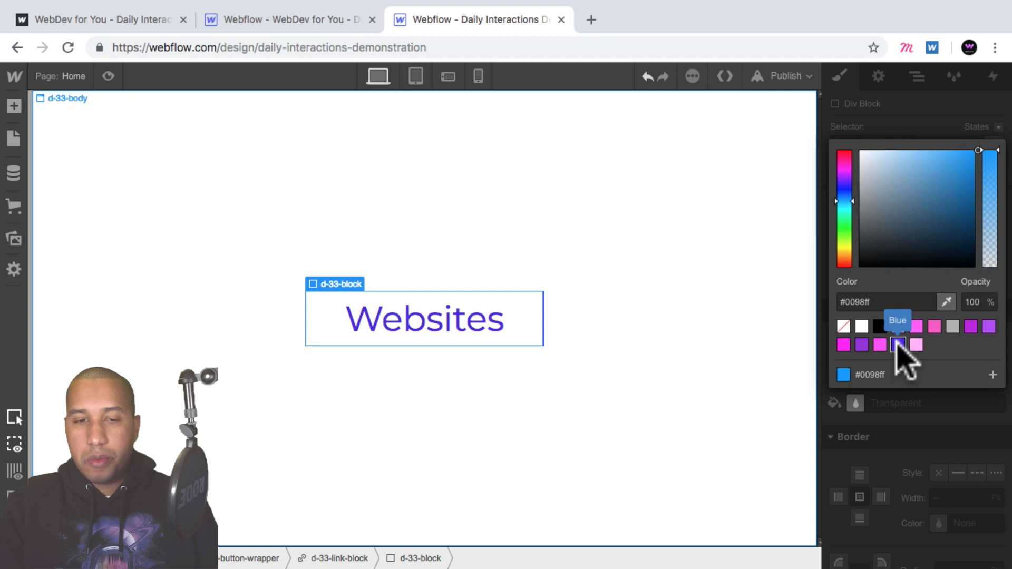
pyautogui.click(897, 346)
pyautogui.click(899, 414)
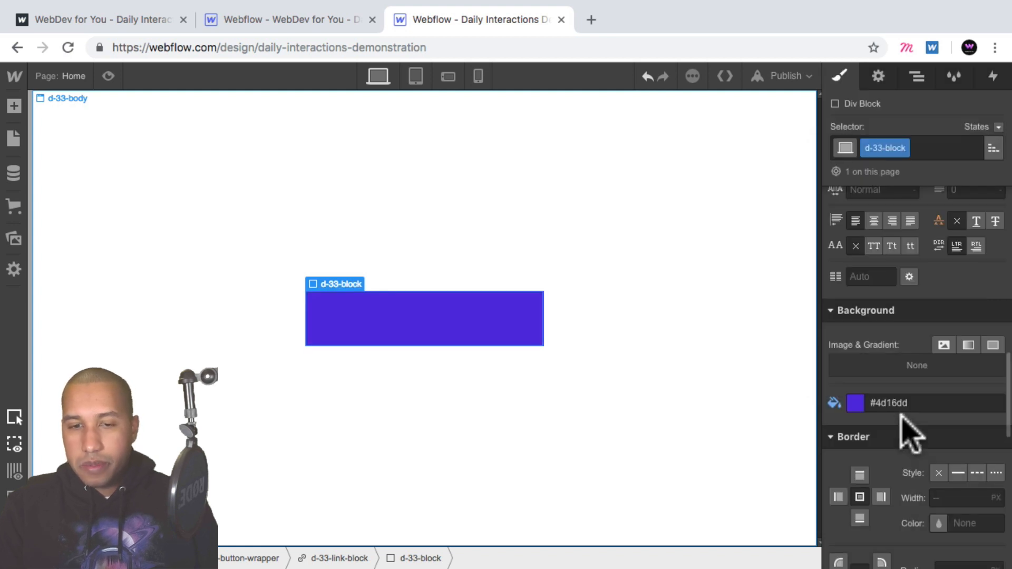
# - Set the link block's overflow to hidden
pyautogui.scroll(3, 925, 377)
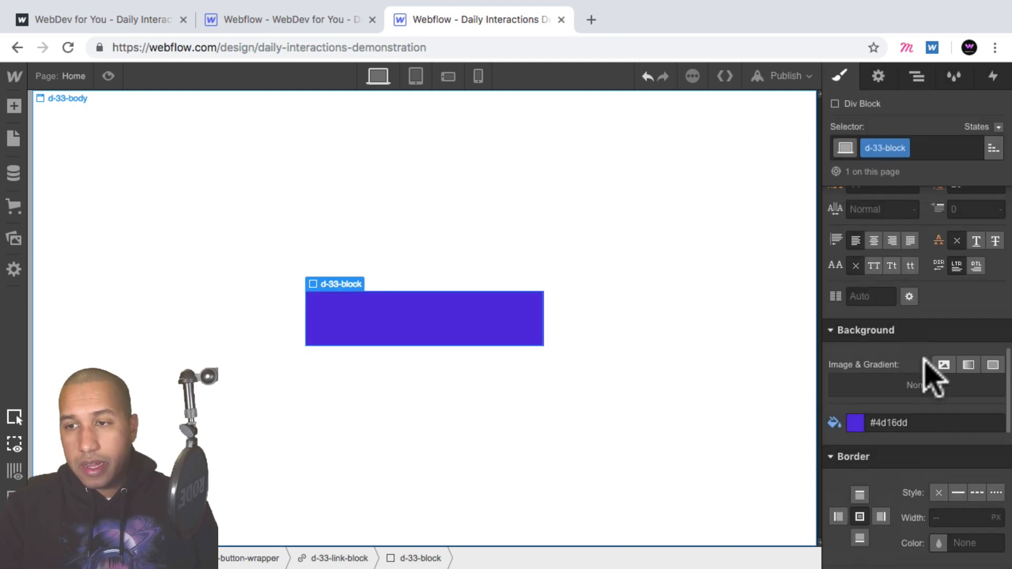
pyautogui.click(916, 77)
pyautogui.click(920, 188)
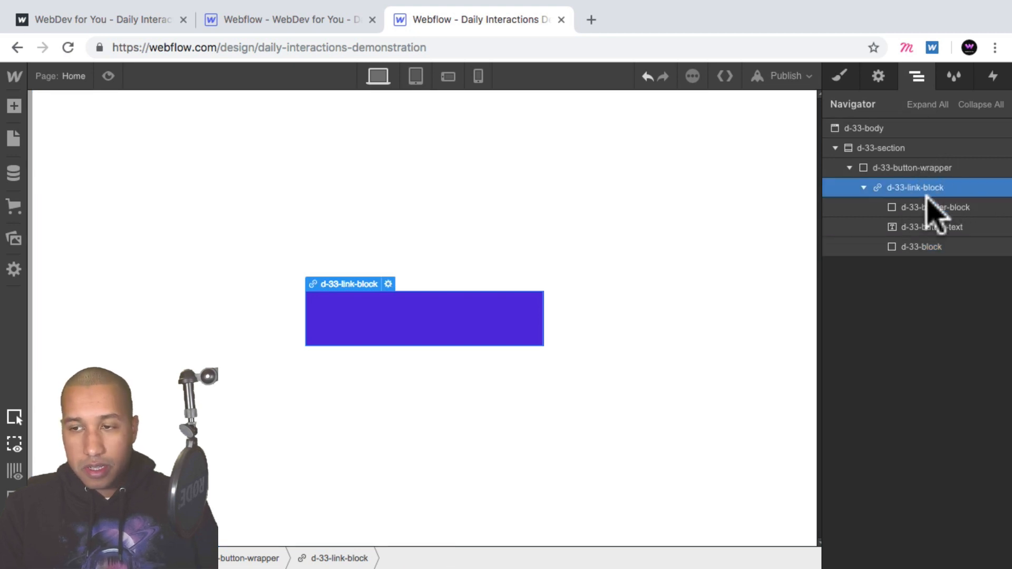
pyautogui.click(840, 77)
pyautogui.scroll(-5, 931, 339)
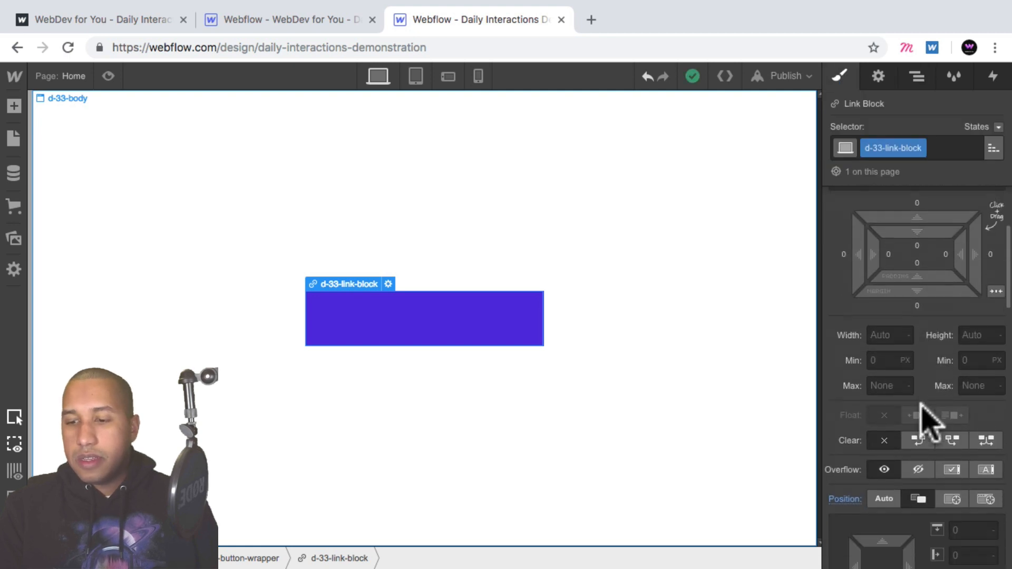
pyautogui.click(918, 470)
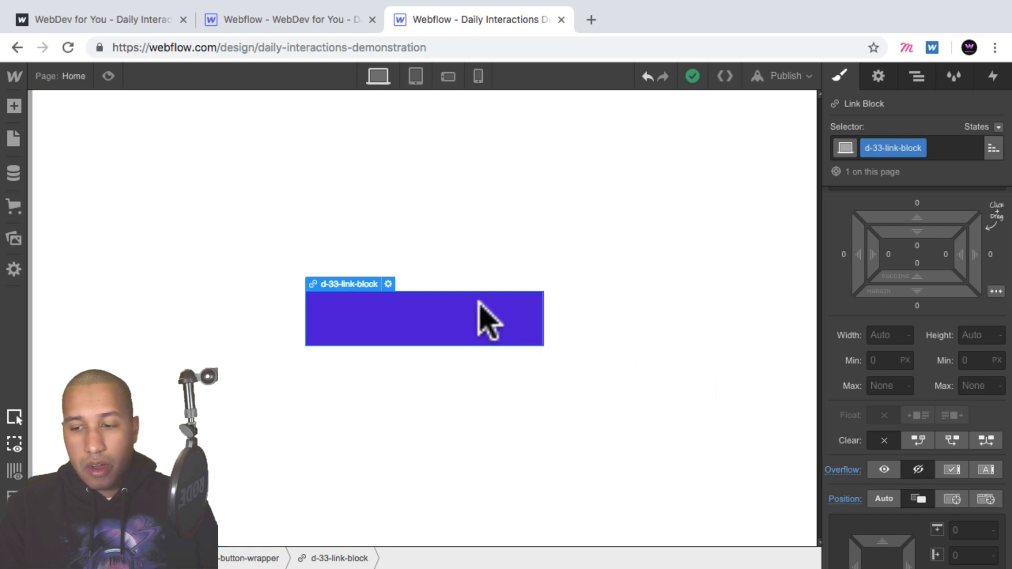
# - Move the button text below d-33-block inside the link block
pyautogui.click(917, 77)
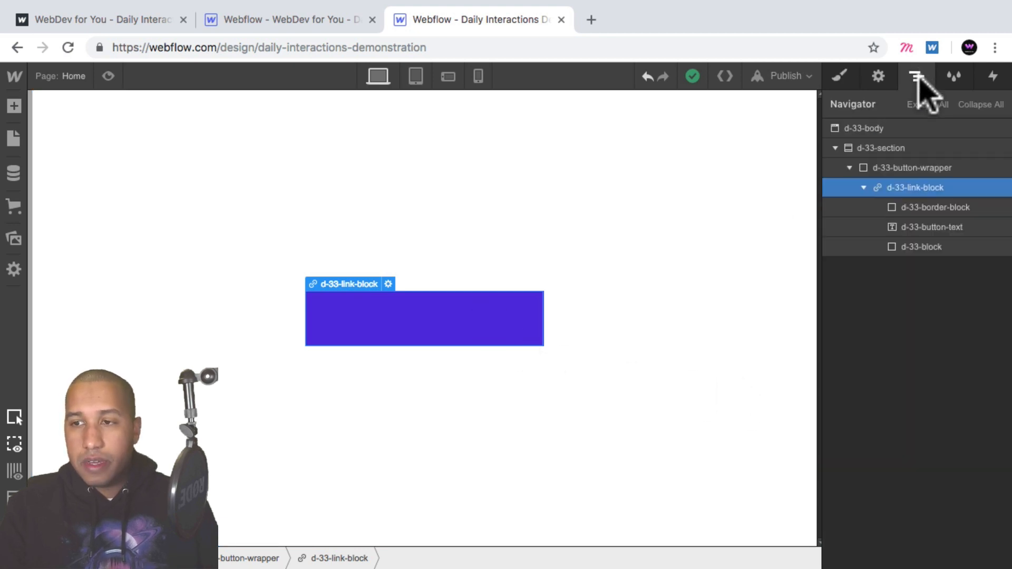
pyautogui.click(911, 210)
pyautogui.click(915, 243)
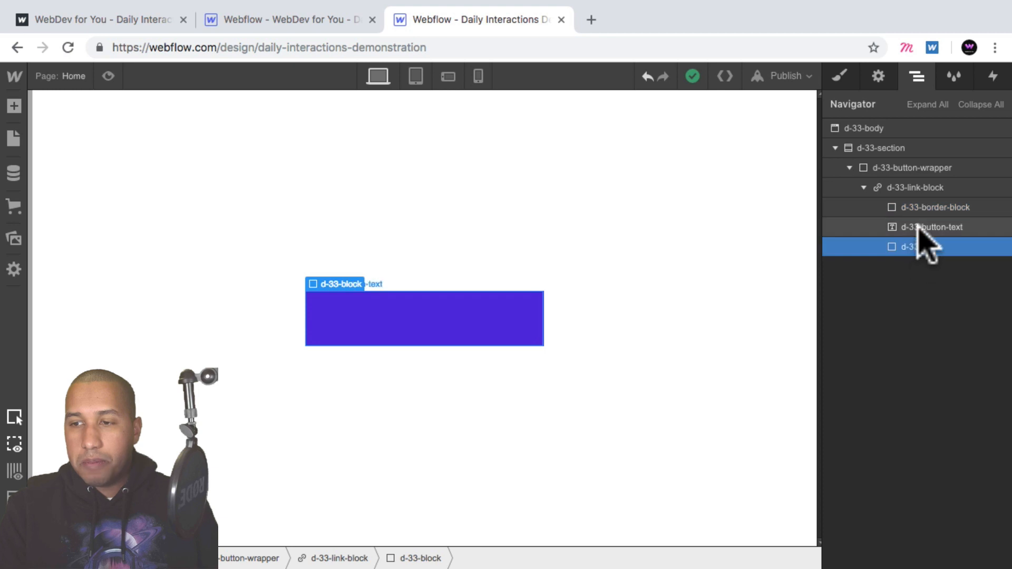
pyautogui.click(925, 227)
pyautogui.moveTo(929, 226); pyautogui.dragTo(930, 247)
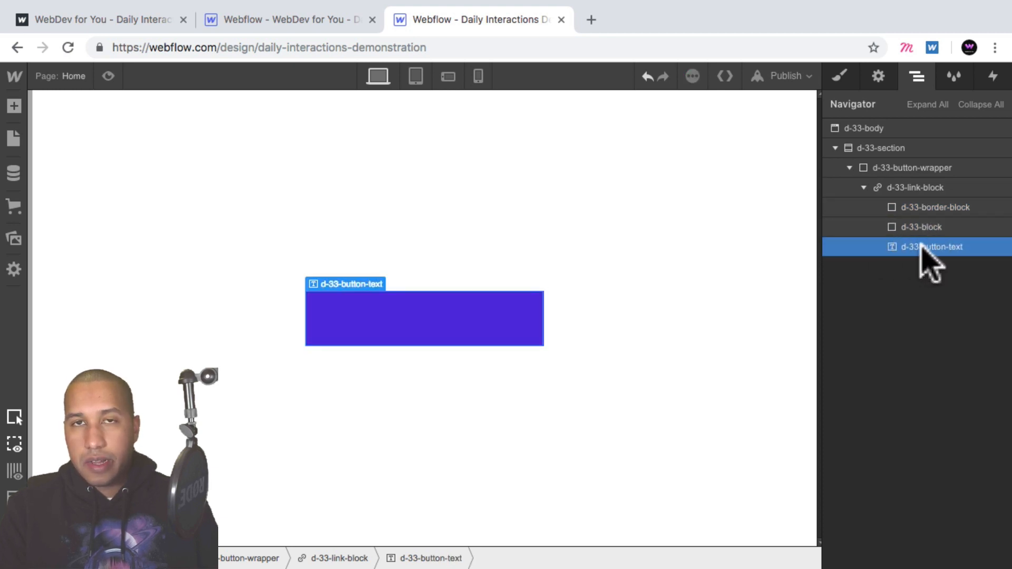
# - Copy the link block and paste two duplicates into the button wrapper
pyautogui.click(921, 208)
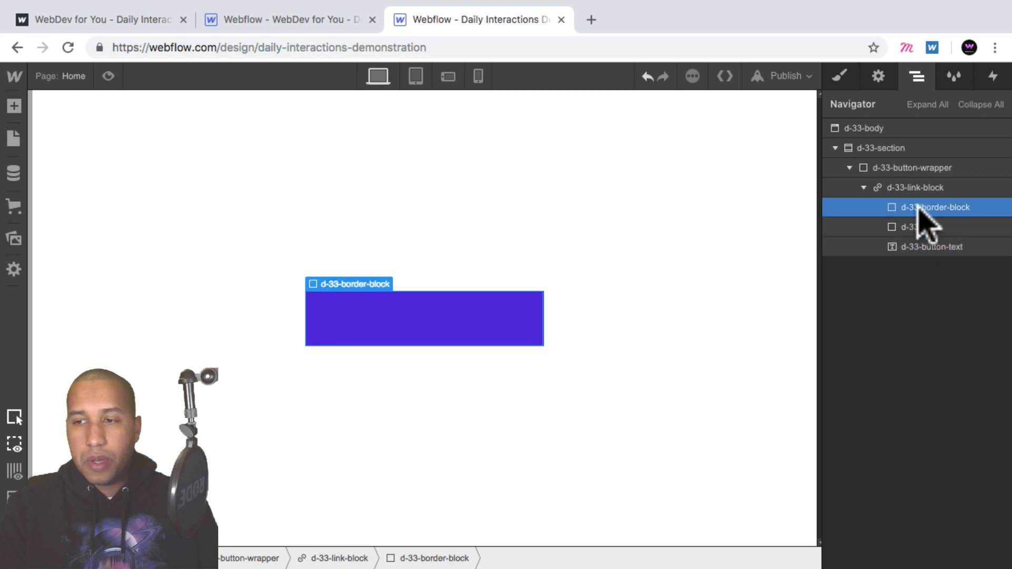
pyautogui.click(943, 230)
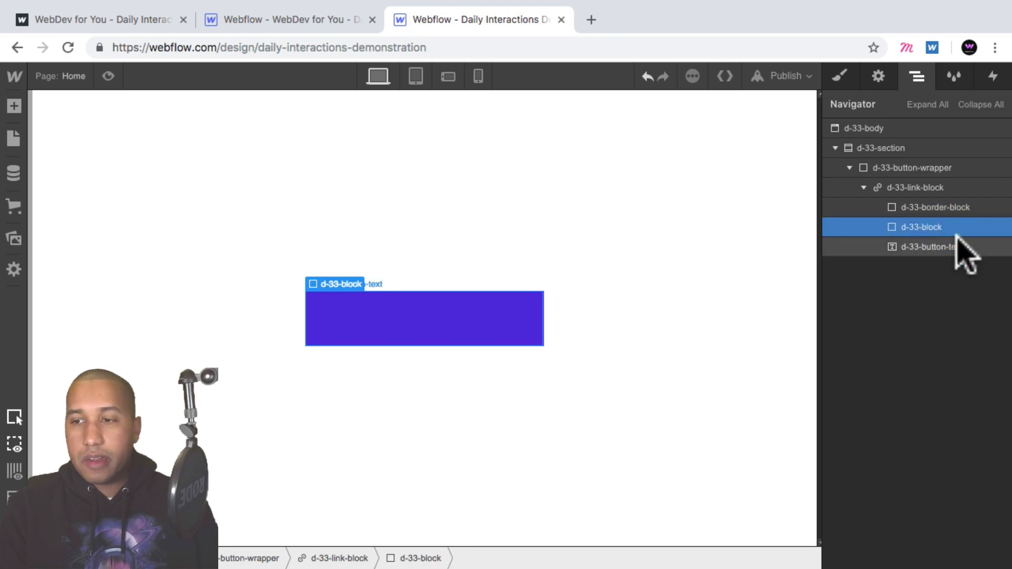
pyautogui.click(932, 246)
pyautogui.click(931, 205)
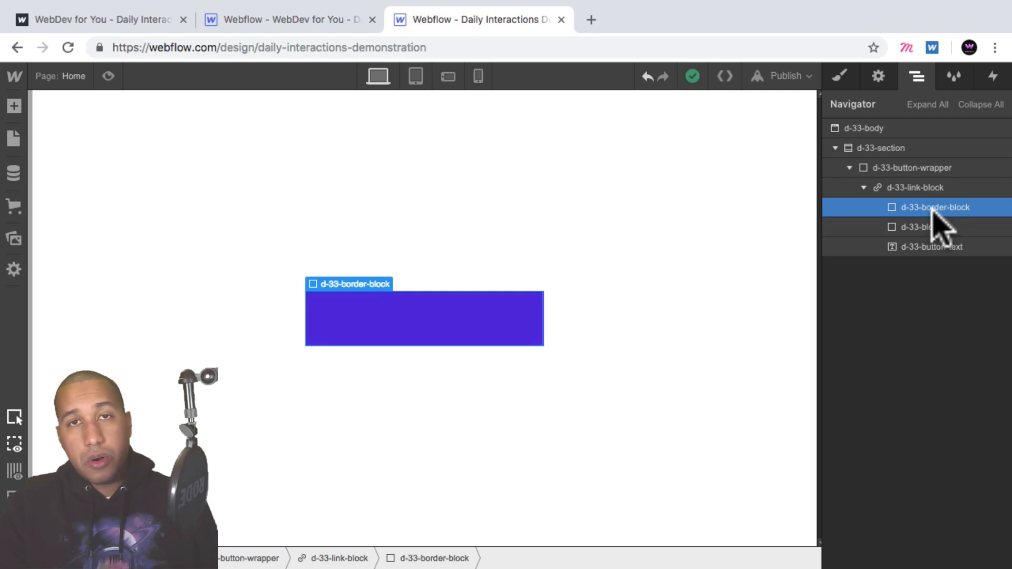
pyautogui.click(925, 188)
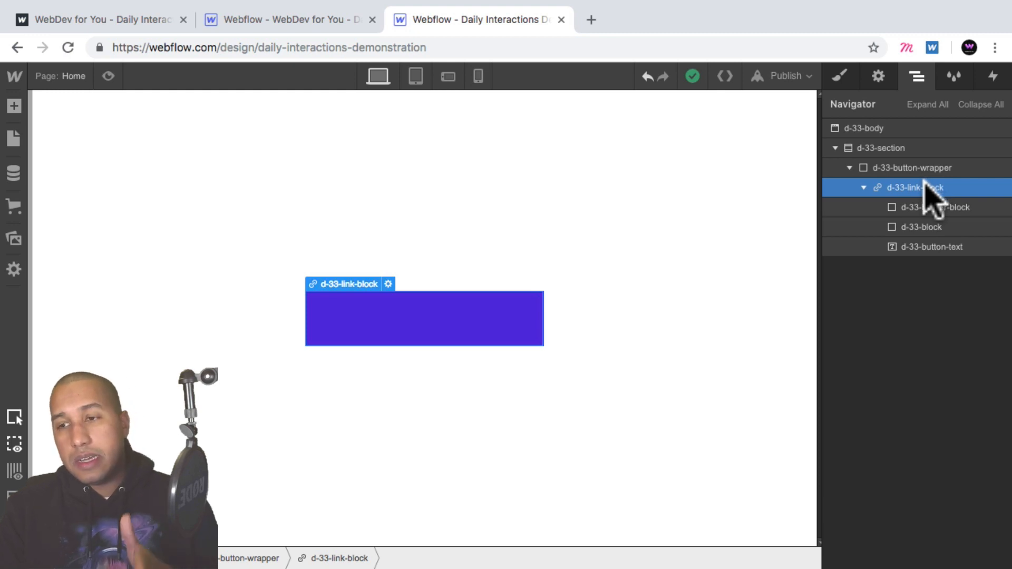
pyautogui.click(862, 188)
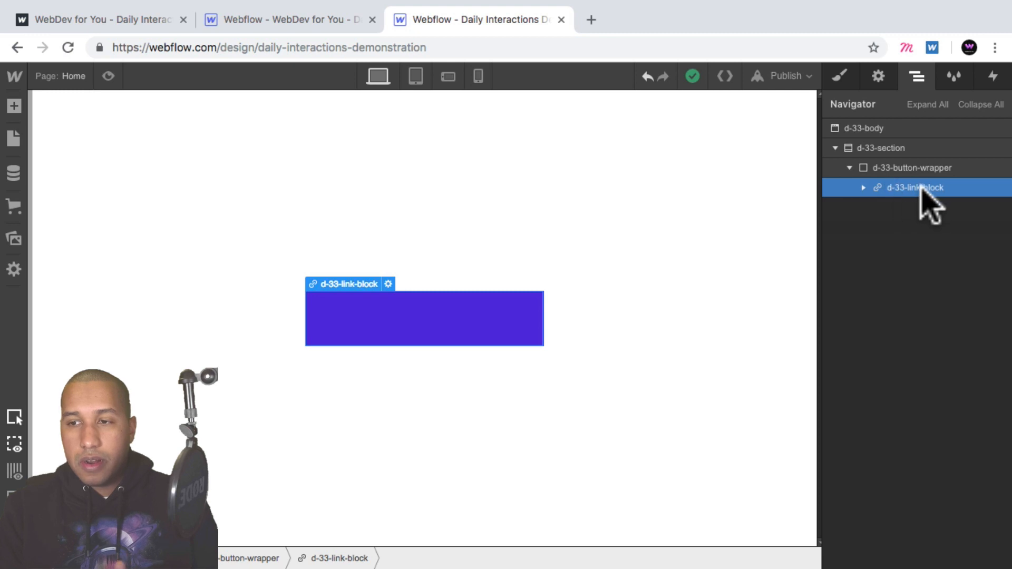
pyautogui.press('super+c')
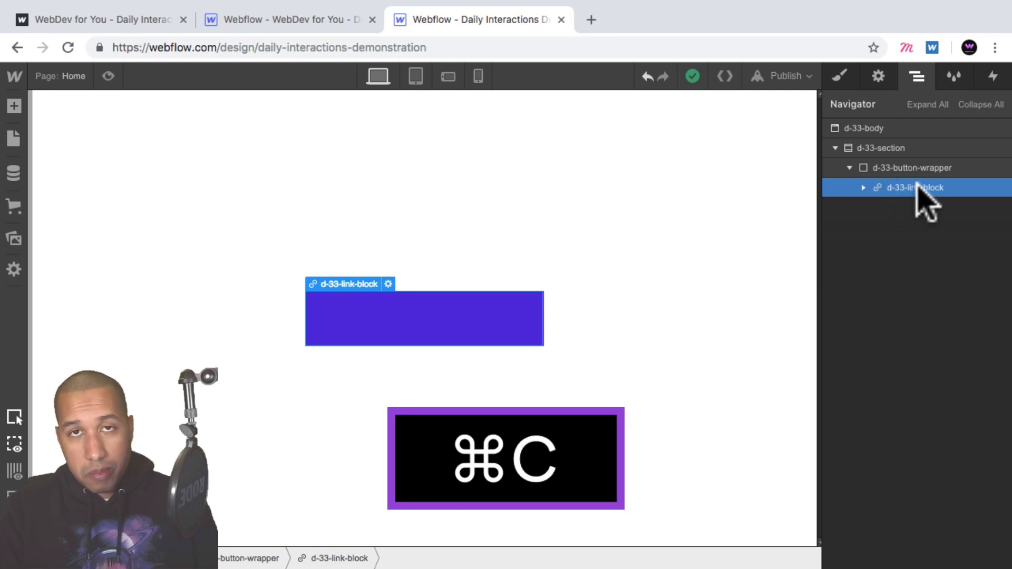
pyautogui.click(941, 167)
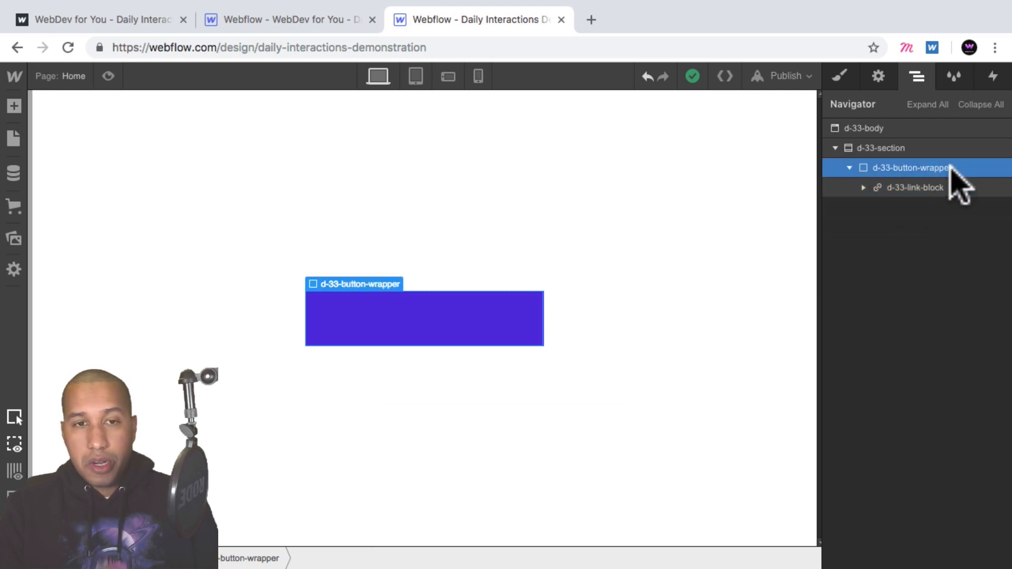
pyautogui.press('super')
pyautogui.press('super+v')
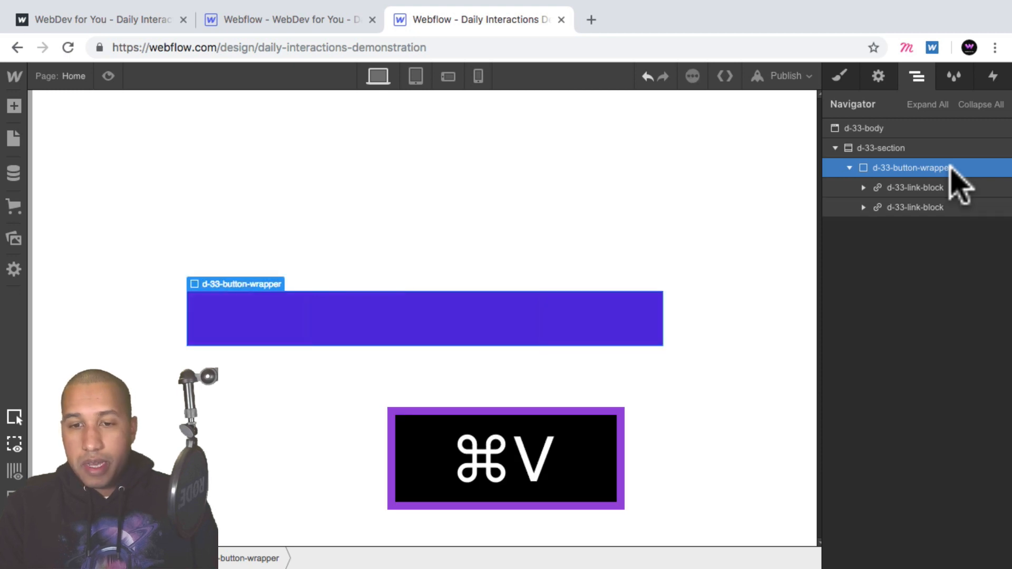
pyautogui.press('super+v')
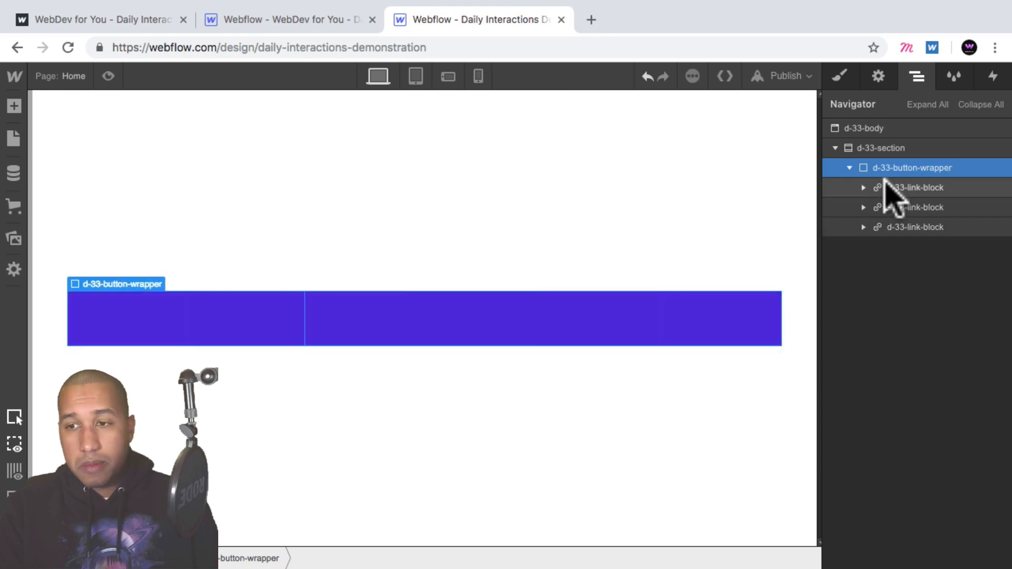
# - Set the d-33-block's display to none so the purple fill is hidden
pyautogui.click(863, 187)
pyautogui.click(933, 225)
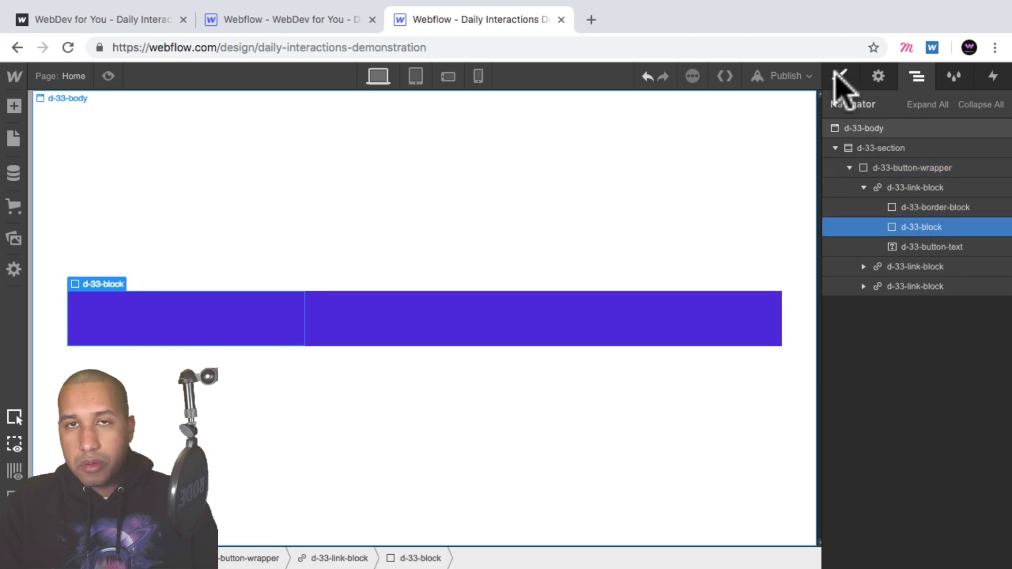
pyautogui.click(838, 75)
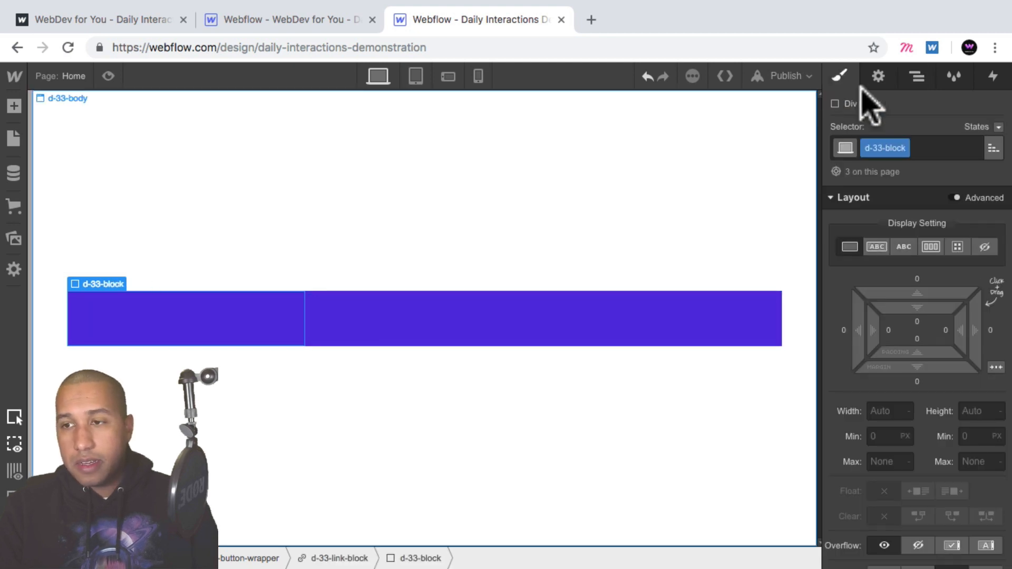
pyautogui.click(984, 245)
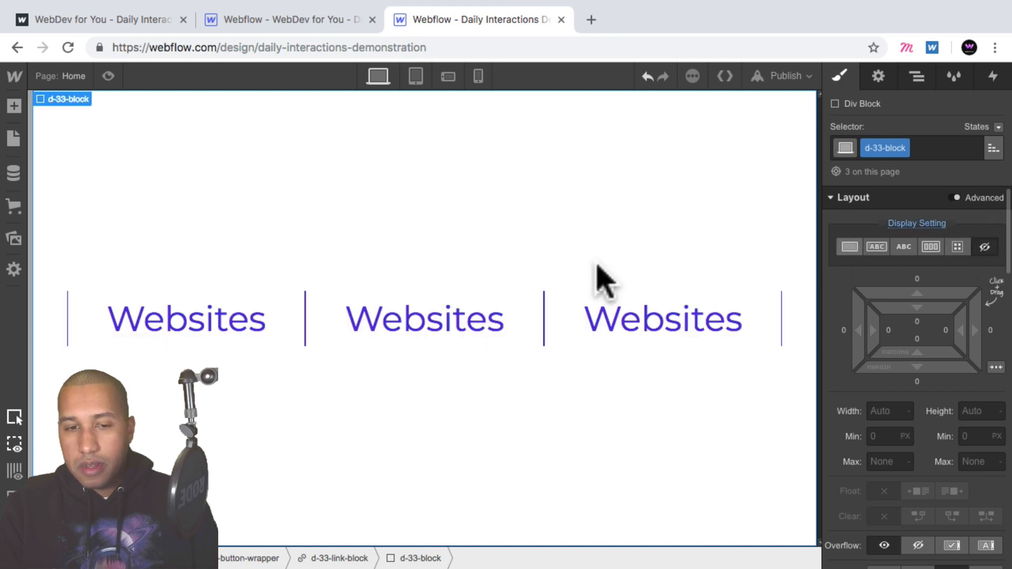
pyautogui.click(434, 333)
pyautogui.click(642, 155)
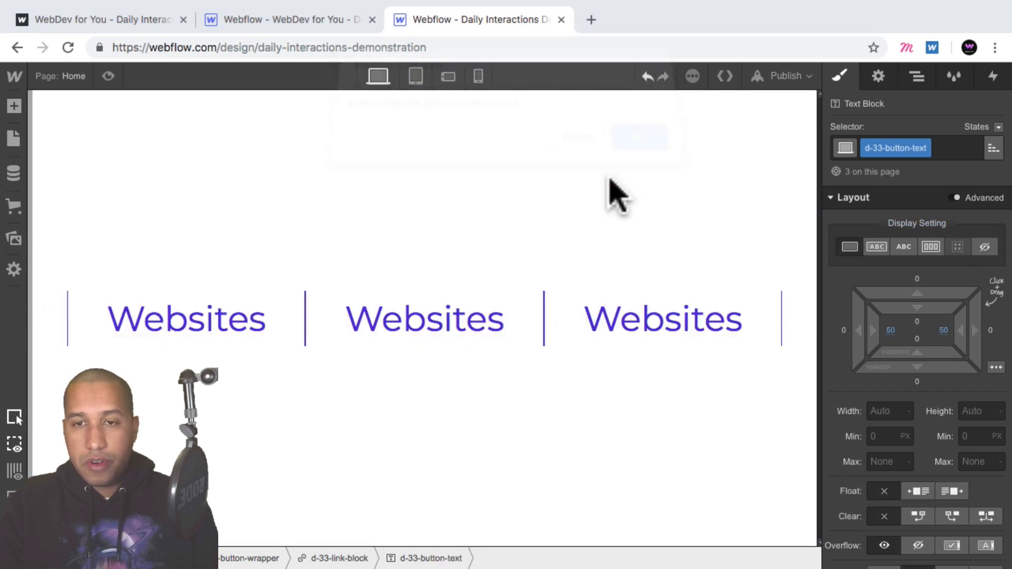
# - Rename the second button's text to Apps and the third button's text to Branding
pyautogui.doubleClick(400, 316)
pyautogui.hotkey('shift', 'a')
pyautogui.write('pps')
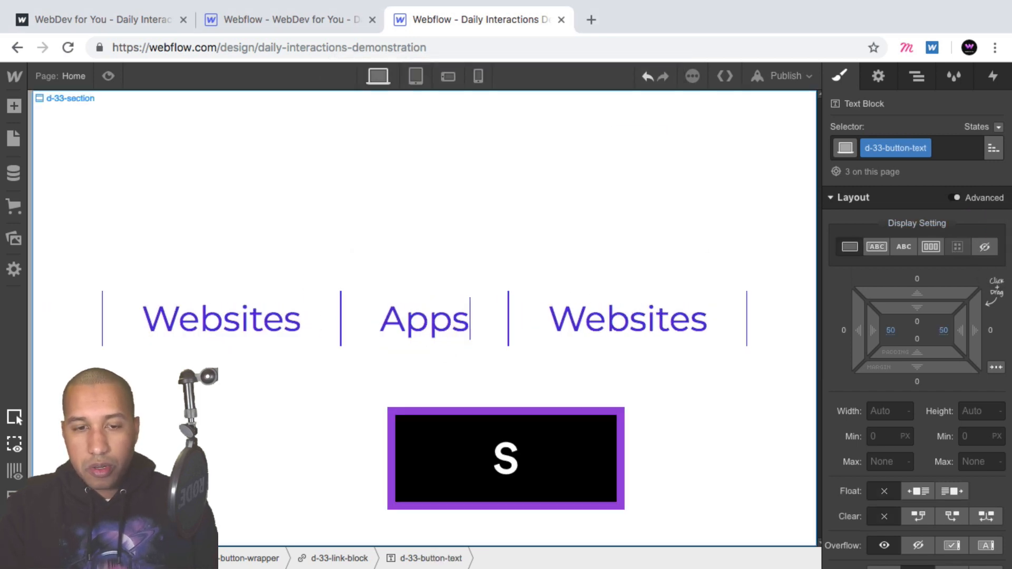
pyautogui.press('Escape')
pyautogui.doubleClick(642, 338)
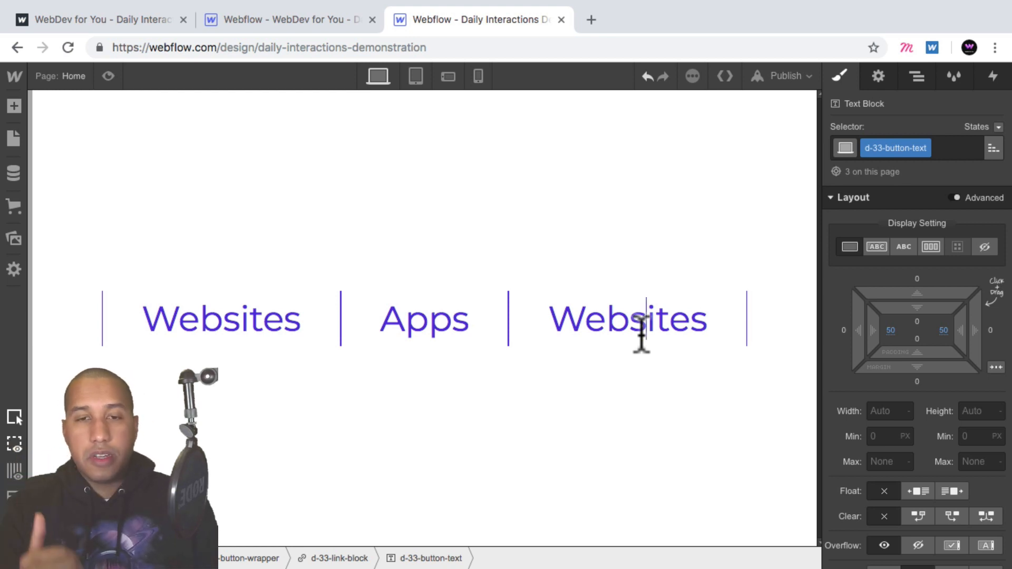
pyautogui.doubleClick(641, 333)
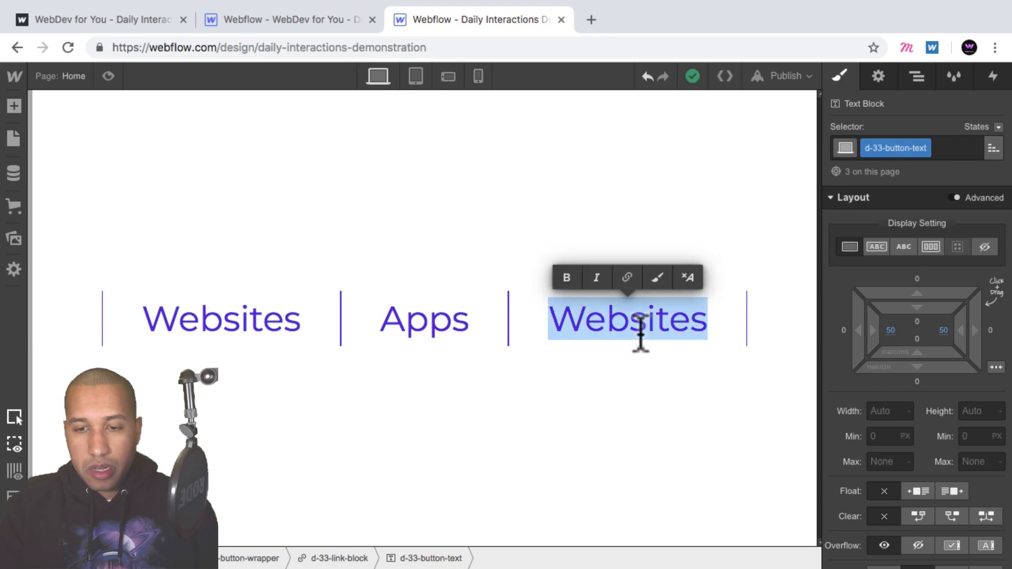
pyautogui.write('Branding')
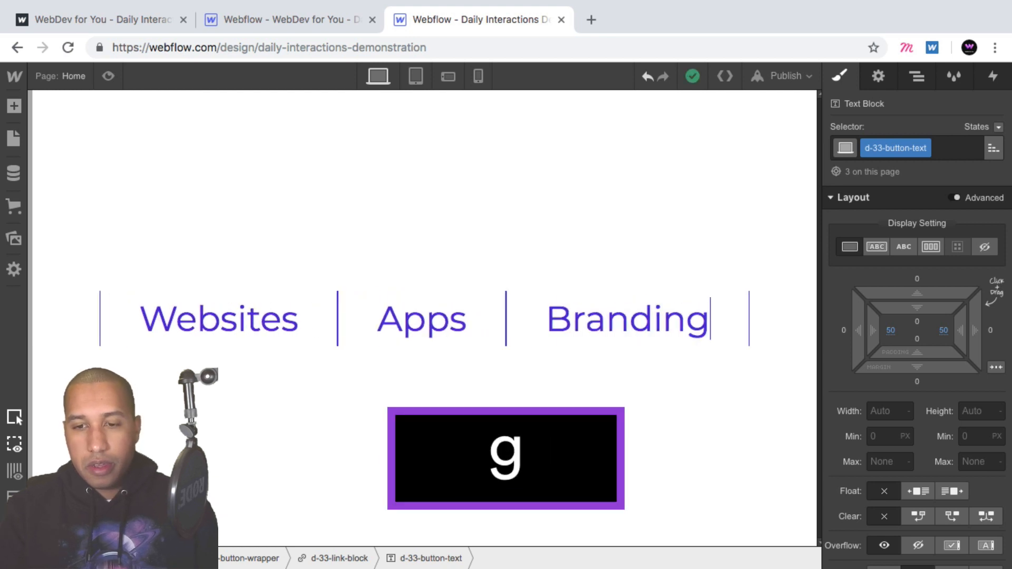
# - Give the link block 15 px left and right margins
pyautogui.click(917, 76)
pyautogui.click(912, 188)
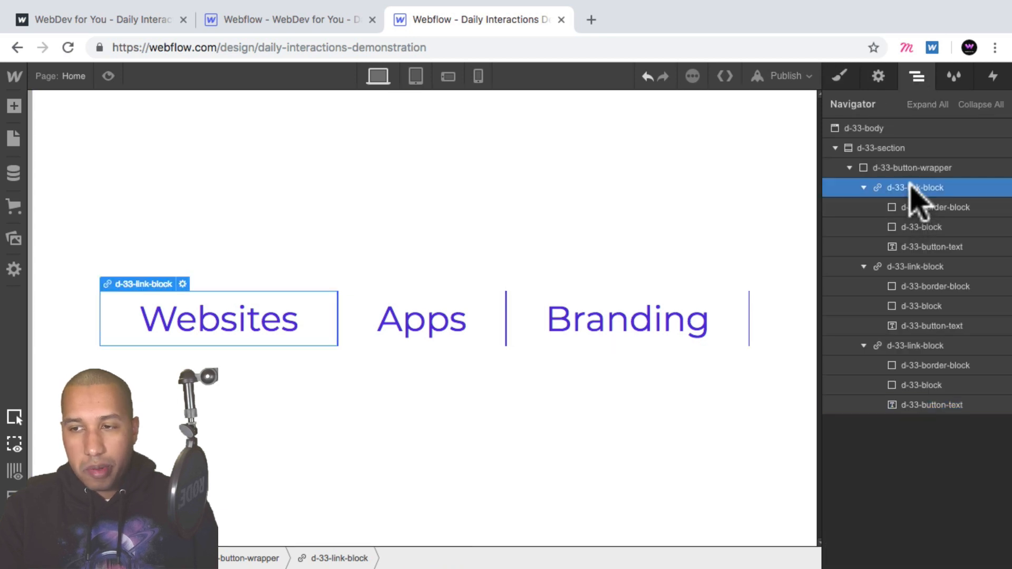
pyautogui.click(839, 76)
pyautogui.scroll(-1, 995, 364)
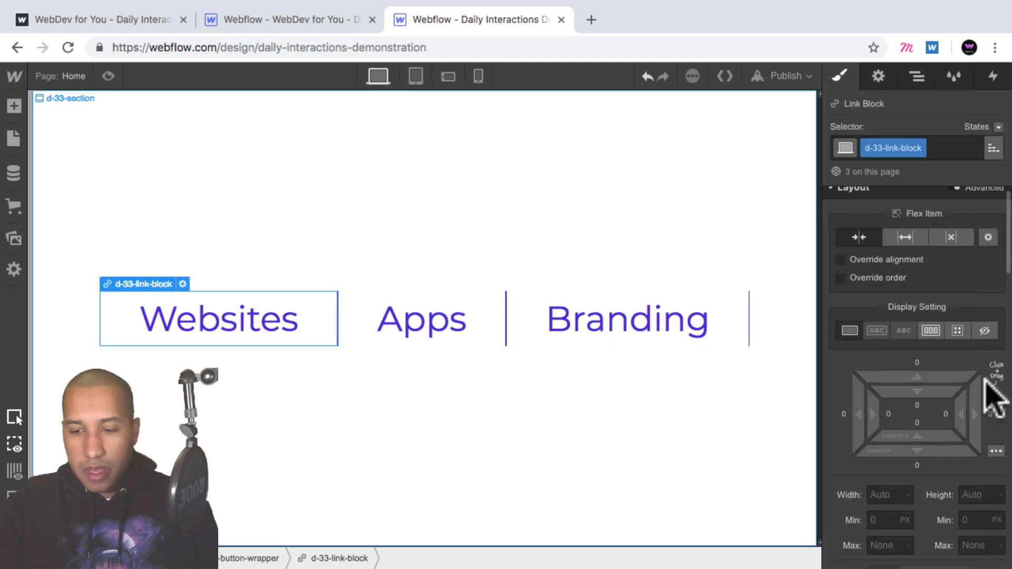
pyautogui.press('alt')
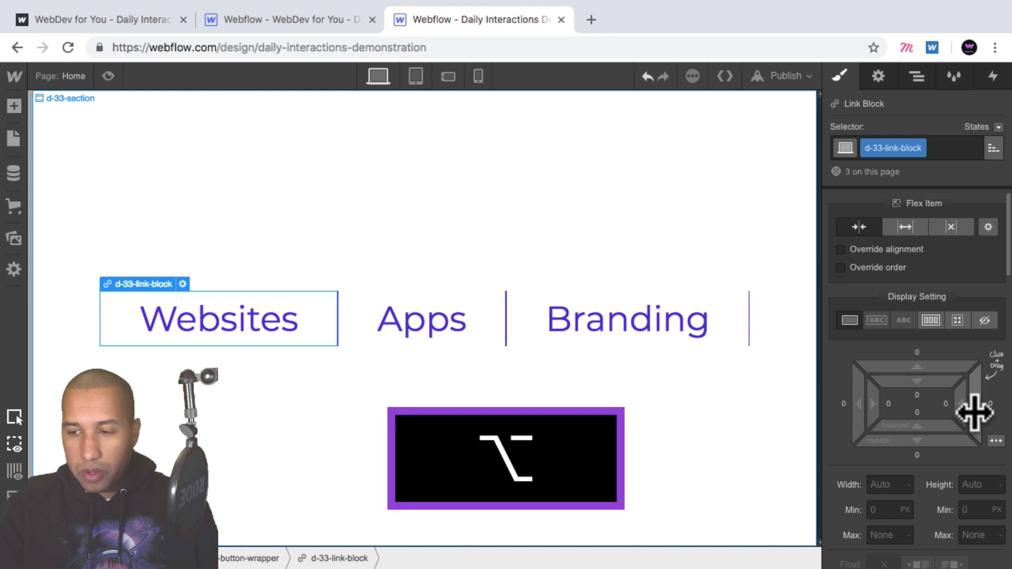
pyautogui.moveTo(974, 411)
pyautogui.mouseDown()
pyautogui.moveTo(955, 413)
pyautogui.moveTo(986, 410)
pyautogui.mouseUp()
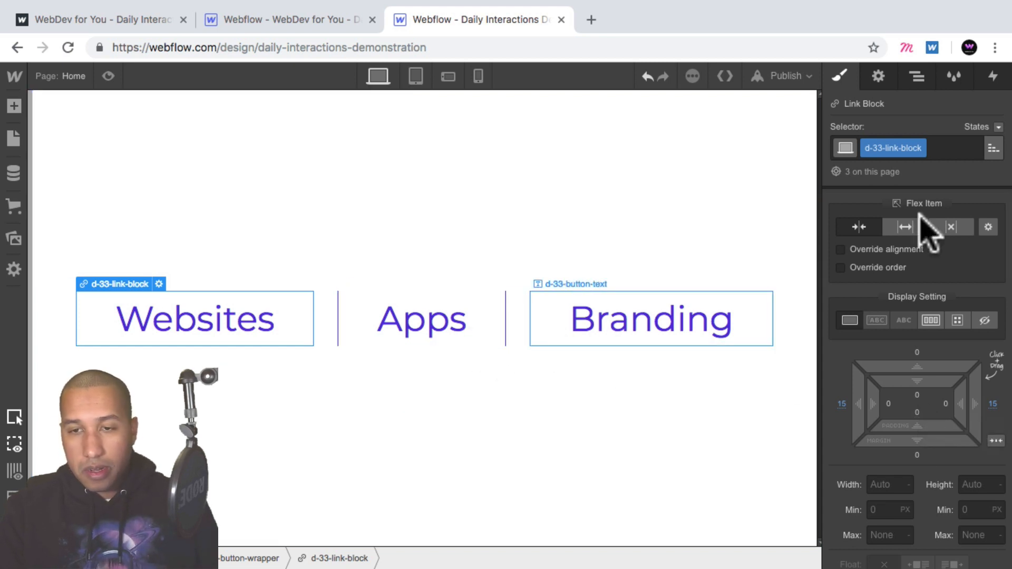
# - Set the d-33-block's display back to block so the purple fill shows while building the animation
pyautogui.click(915, 76)
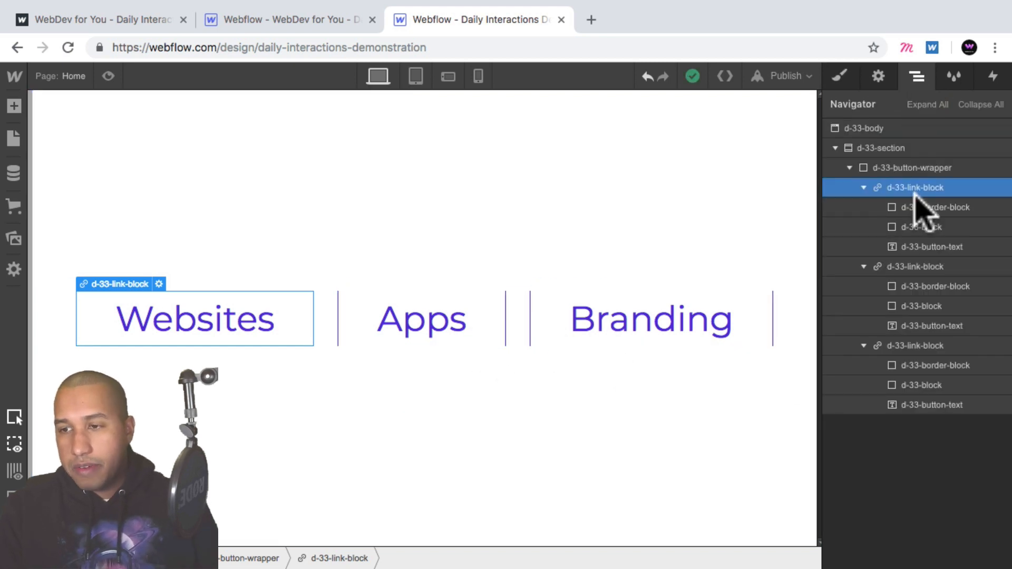
pyautogui.click(919, 228)
pyautogui.click(840, 78)
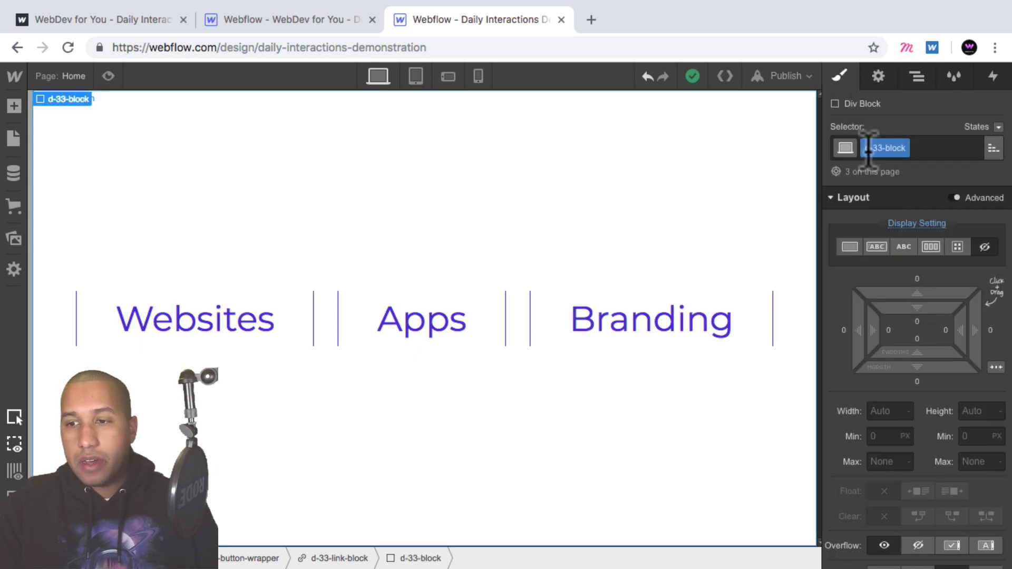
pyautogui.click(850, 246)
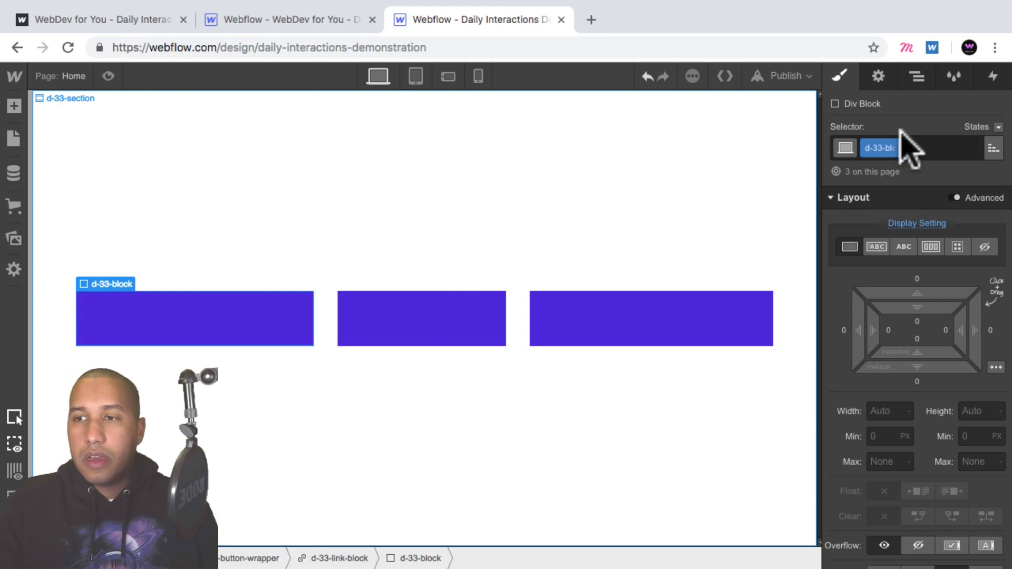
# - Add a Mouse Hover element trigger to the first link block with the hover action Start an Animation
pyautogui.click(919, 78)
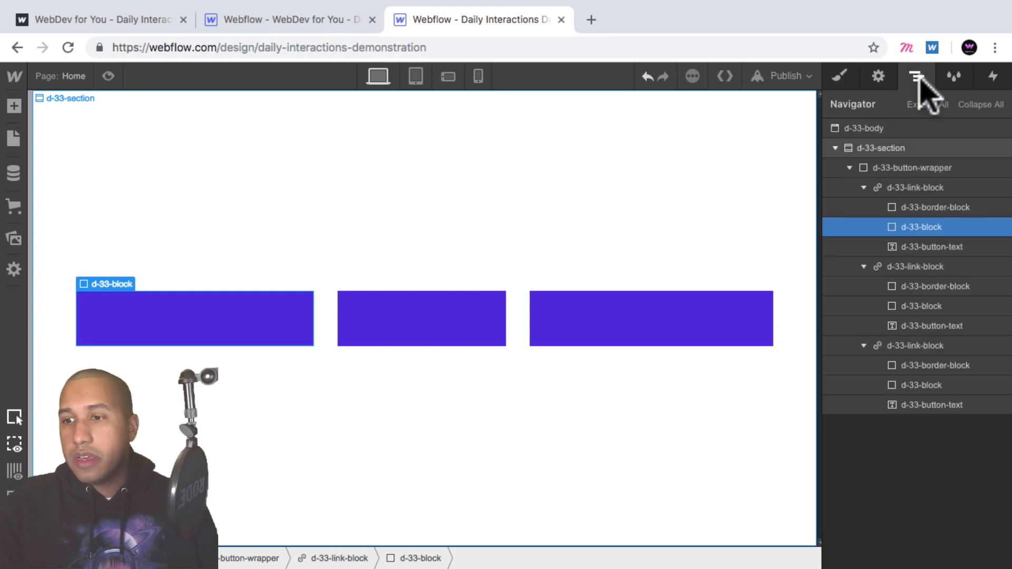
pyautogui.click(864, 187)
pyautogui.click(864, 207)
pyautogui.click(863, 227)
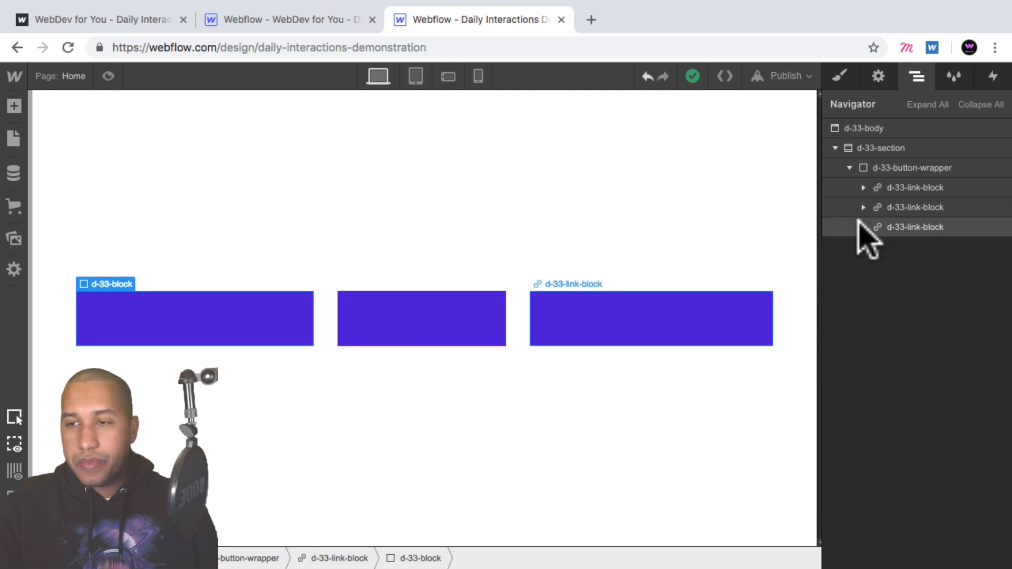
pyautogui.click(924, 188)
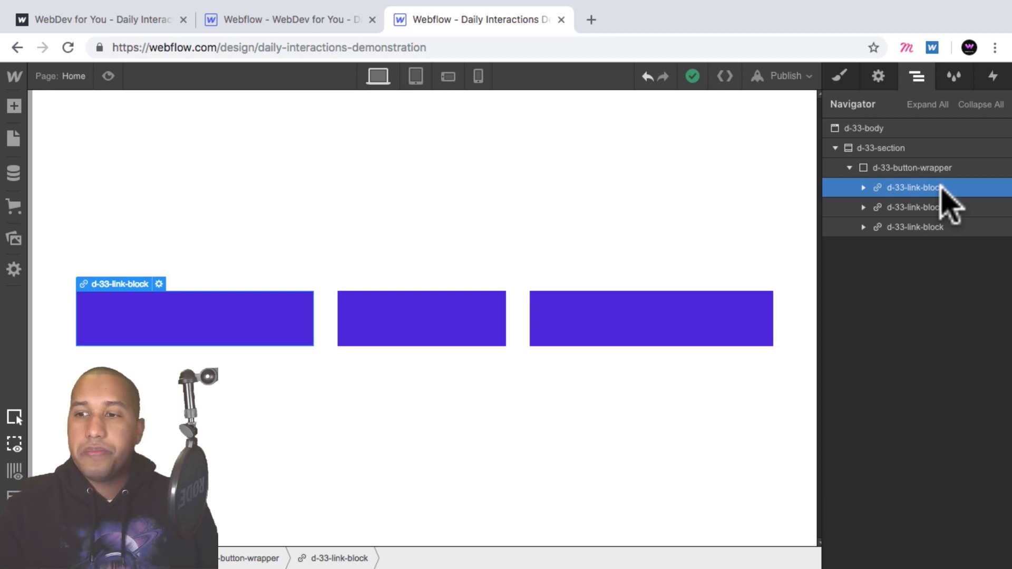
pyautogui.click(993, 78)
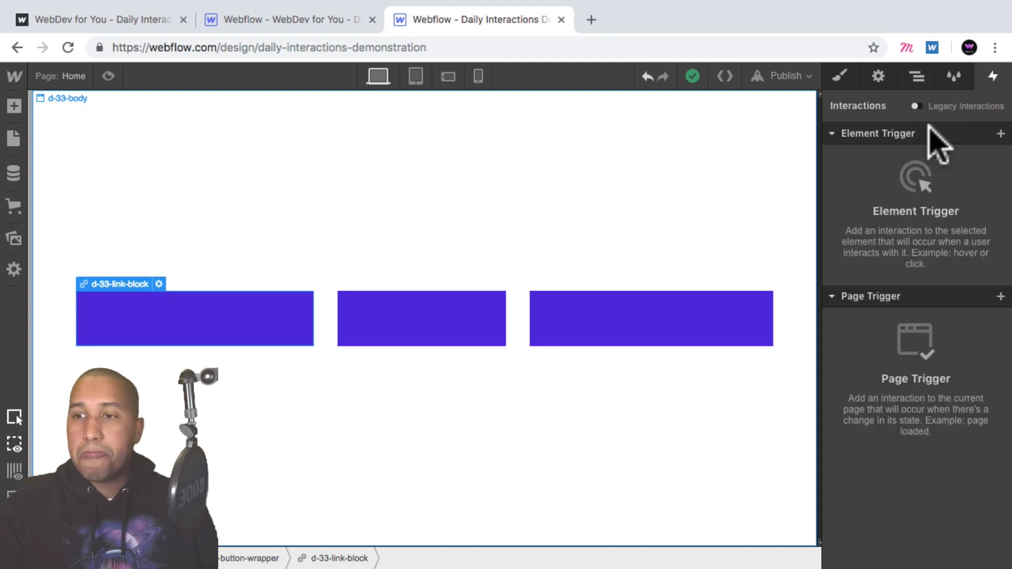
pyautogui.click(1000, 133)
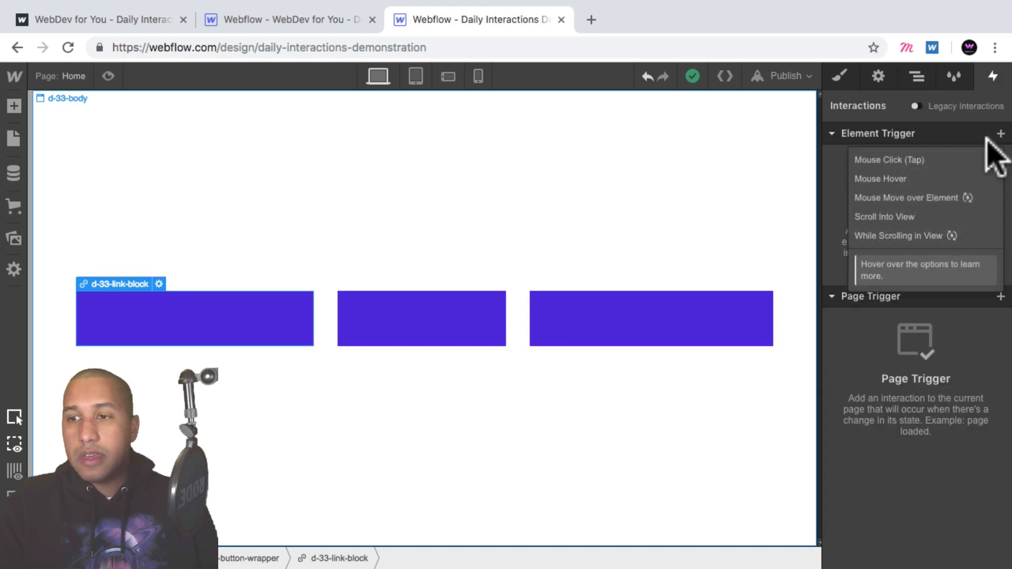
pyautogui.click(915, 178)
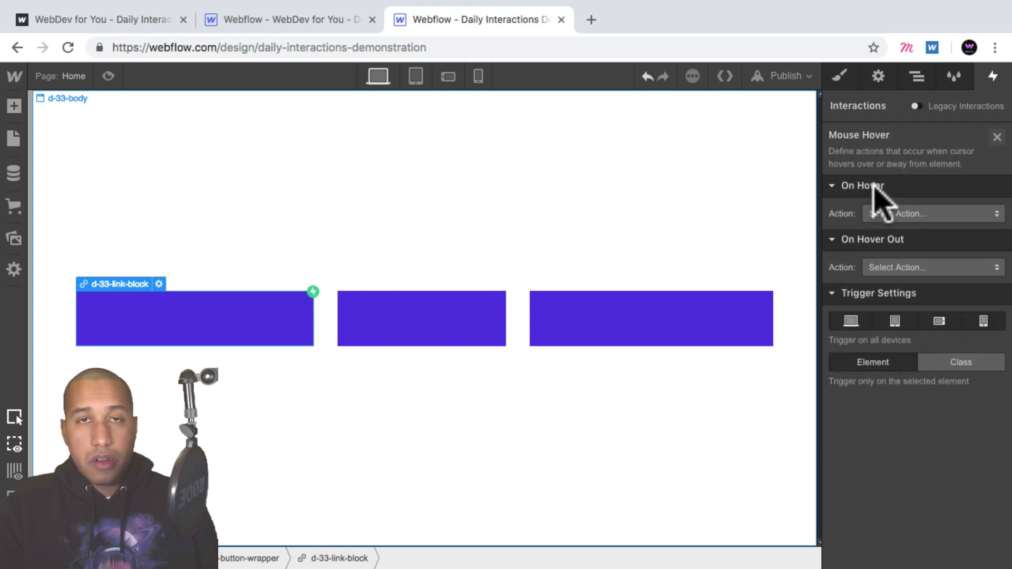
pyautogui.click(908, 213)
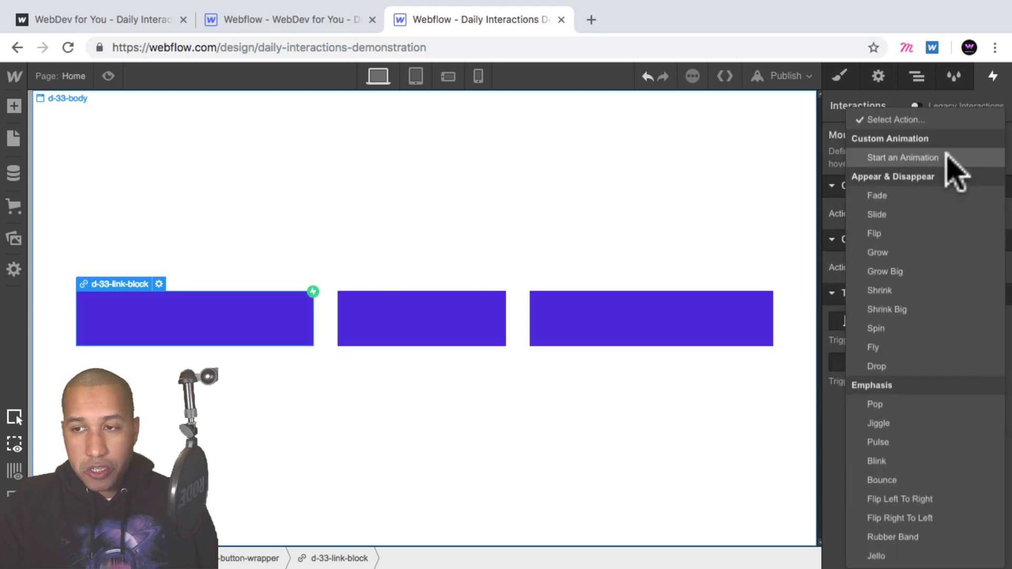
pyautogui.click(947, 157)
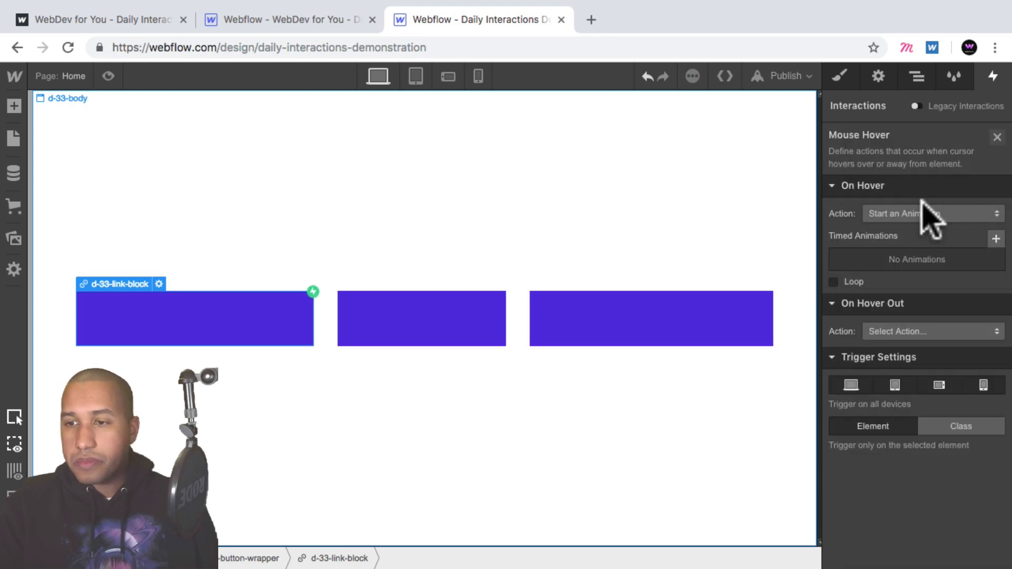
# - Create a new timed animation named d-33-mouse-in
pyautogui.click(996, 236)
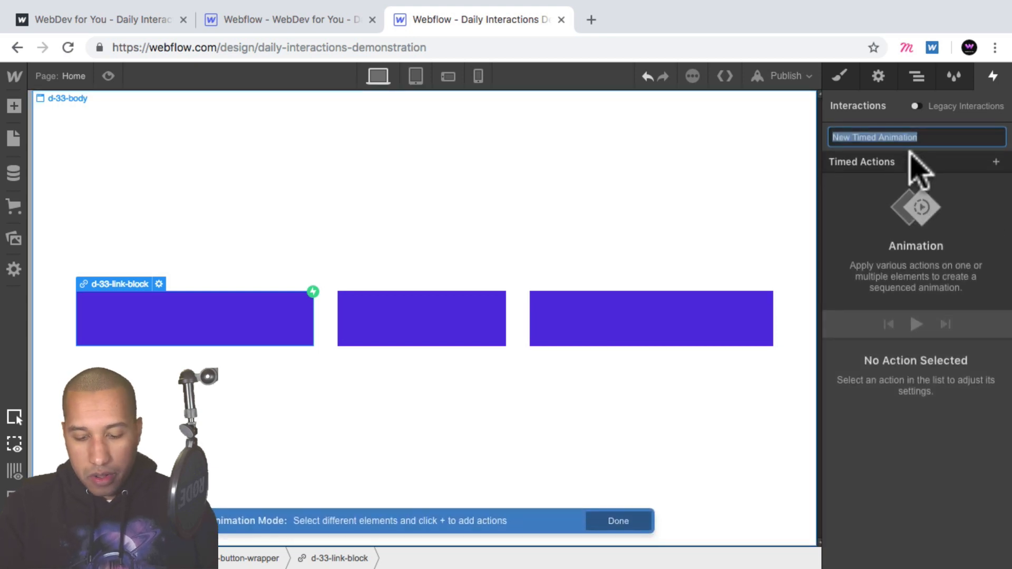
pyautogui.write('d-33-mouse-in')
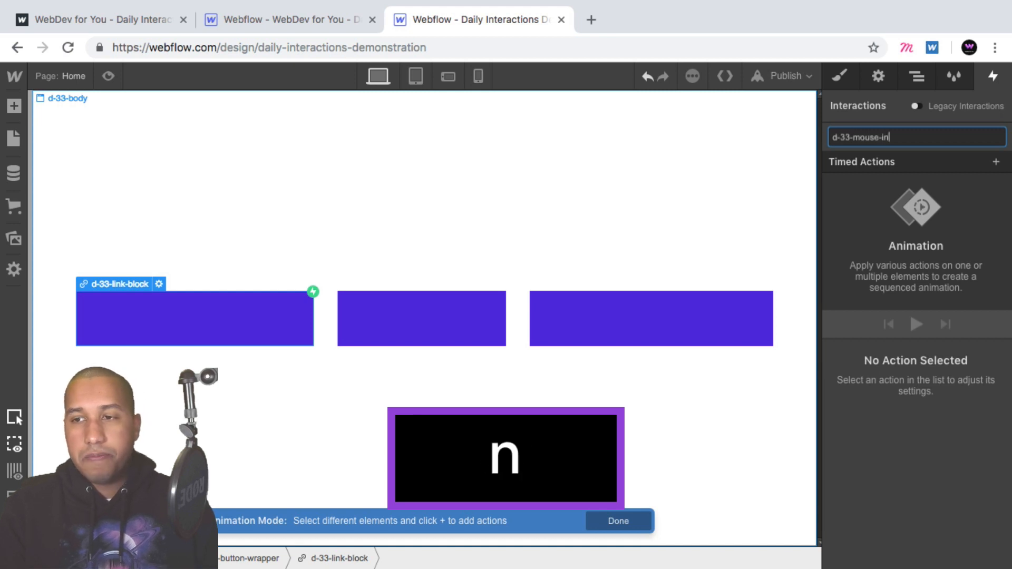
pyautogui.press('Return')
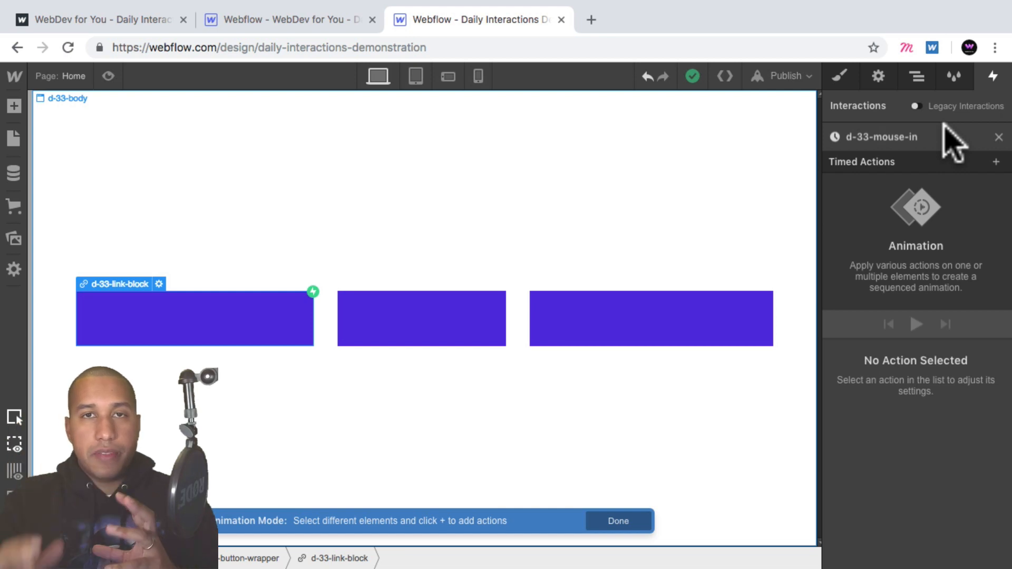
# - Check the hover effect on the published demo in the other tab and return to the designer
pyautogui.click(120, 20)
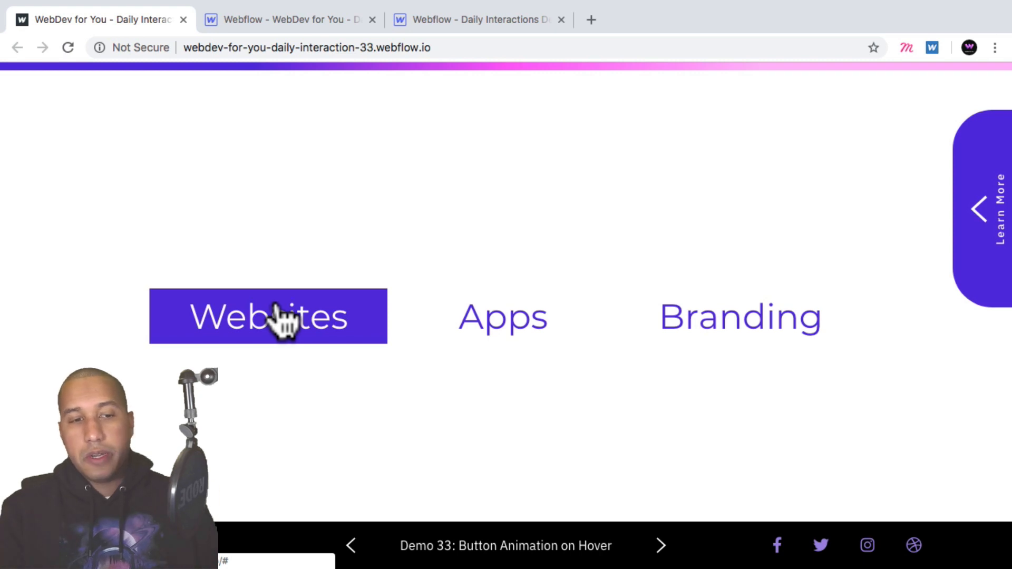
pyautogui.click(468, 19)
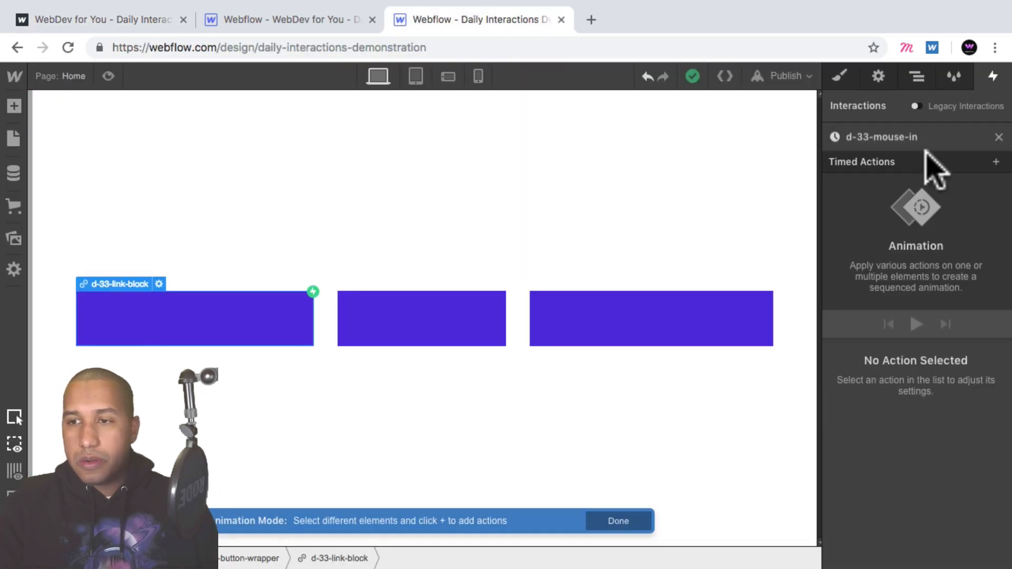
# - Add a Move action for d-33-border-block that moves it 100% along the Y axis
pyautogui.click(916, 76)
pyautogui.click(863, 188)
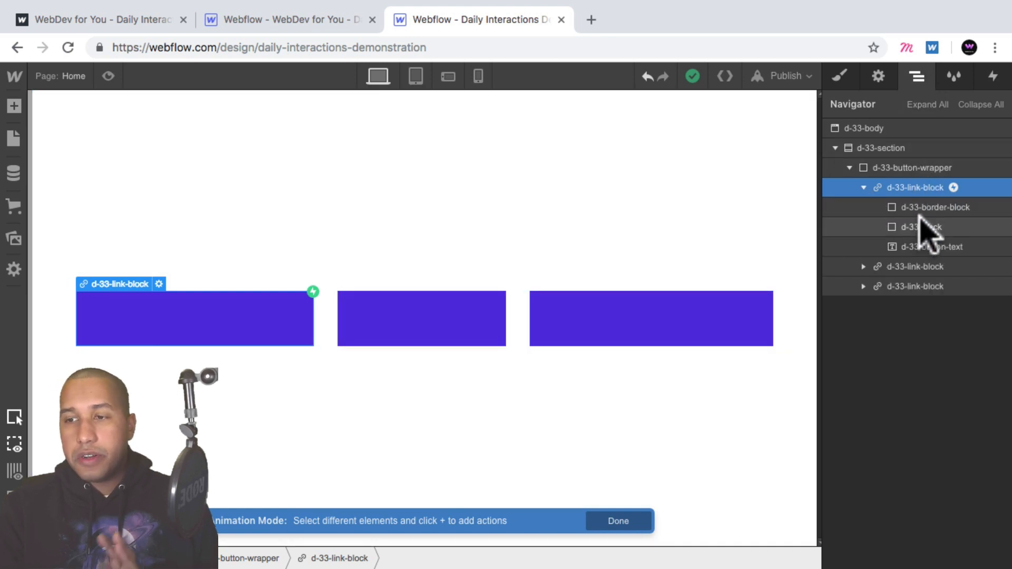
pyautogui.click(930, 206)
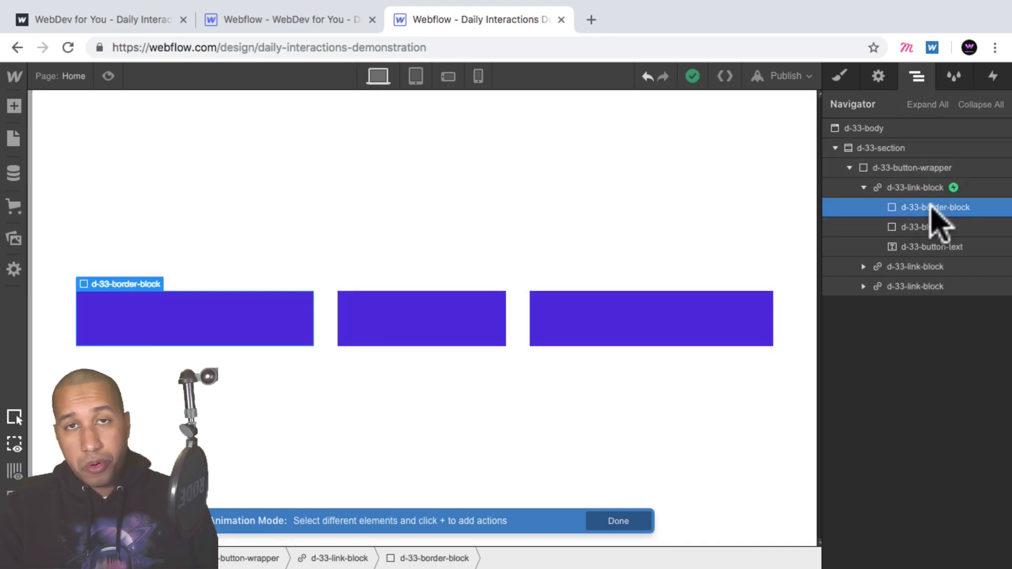
pyautogui.click(993, 77)
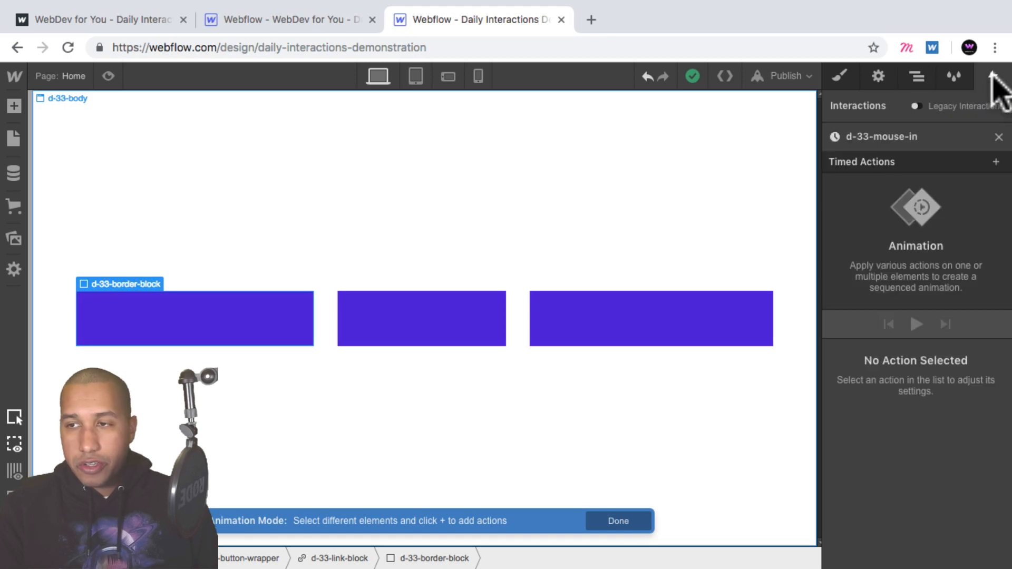
pyautogui.click(995, 160)
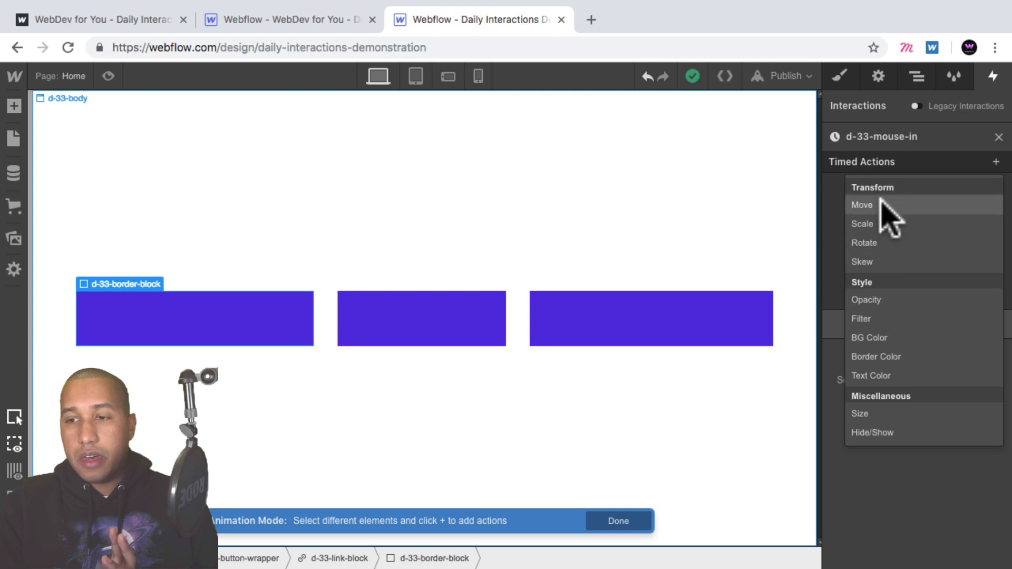
pyautogui.click(890, 214)
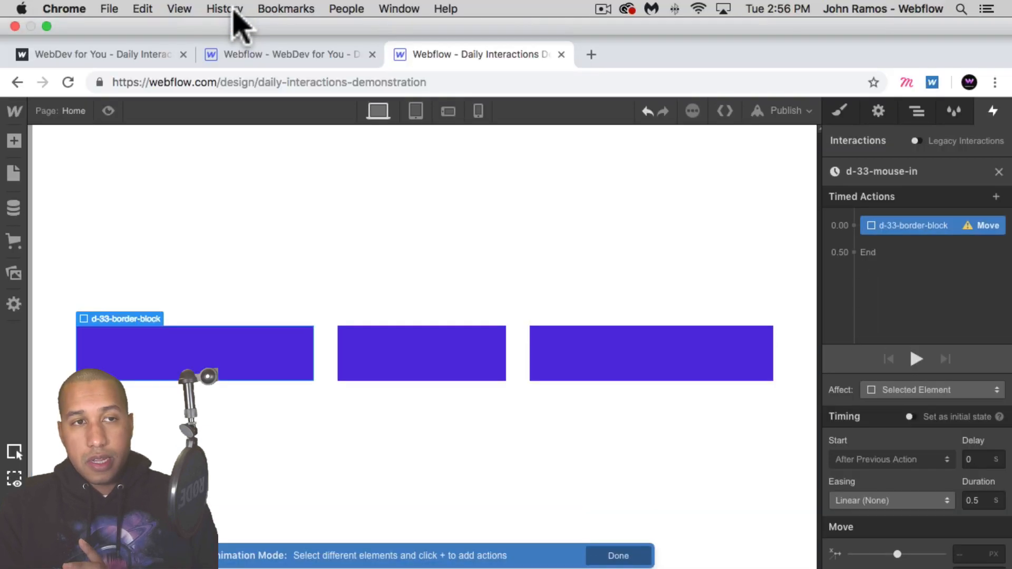
pyautogui.click(179, 9)
pyautogui.click(191, 43)
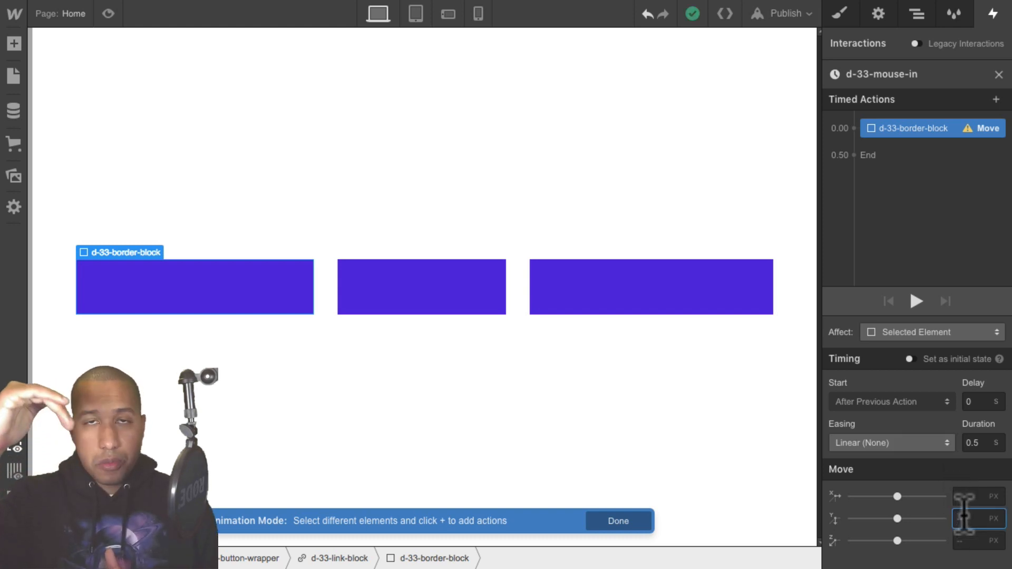
pyautogui.write('100')
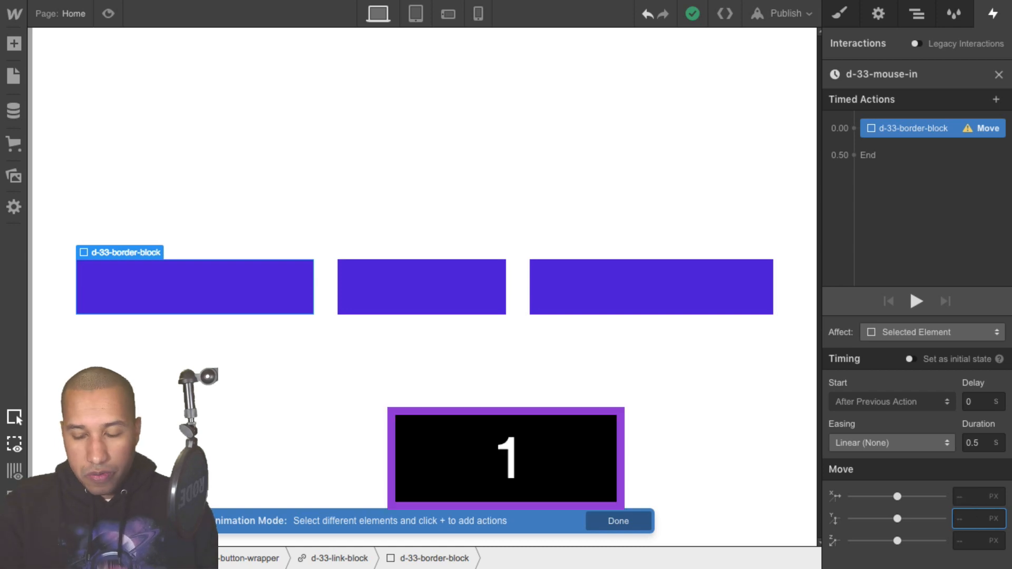
pyautogui.write('%')
pyautogui.press('Return')
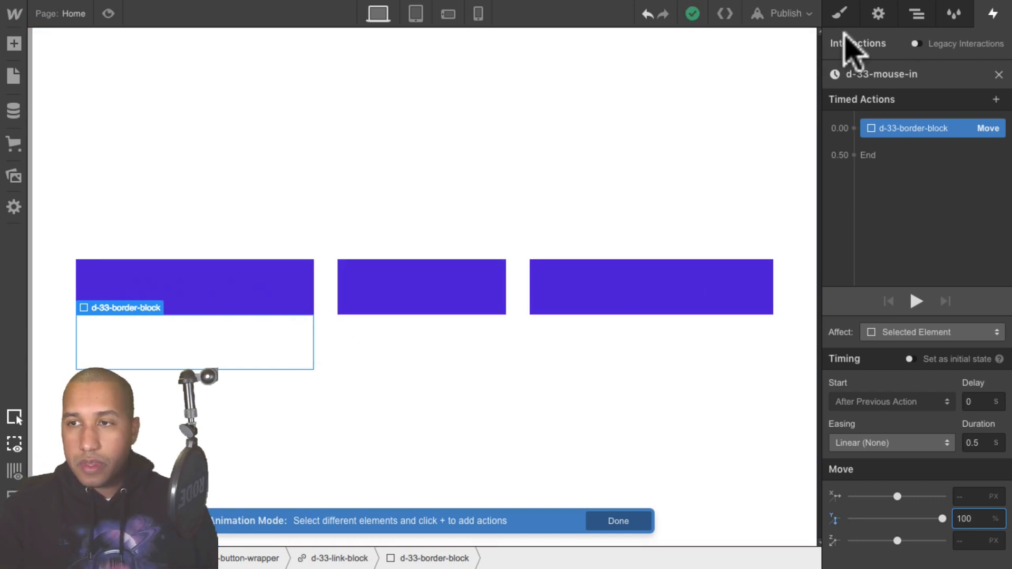
# - Add a Move action for d-33-block that moves it -100% along the Y axis
pyautogui.click(917, 15)
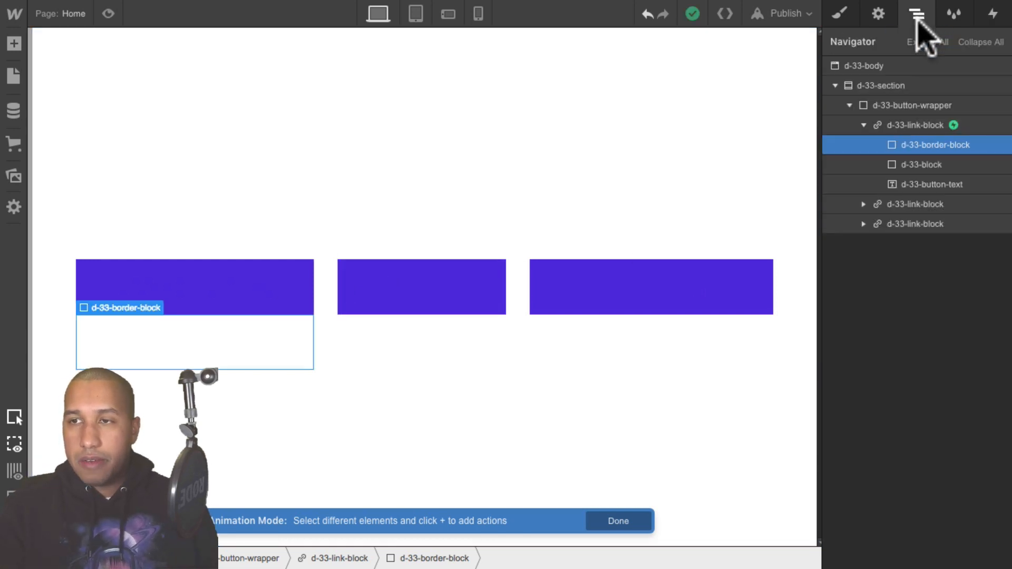
pyautogui.click(916, 166)
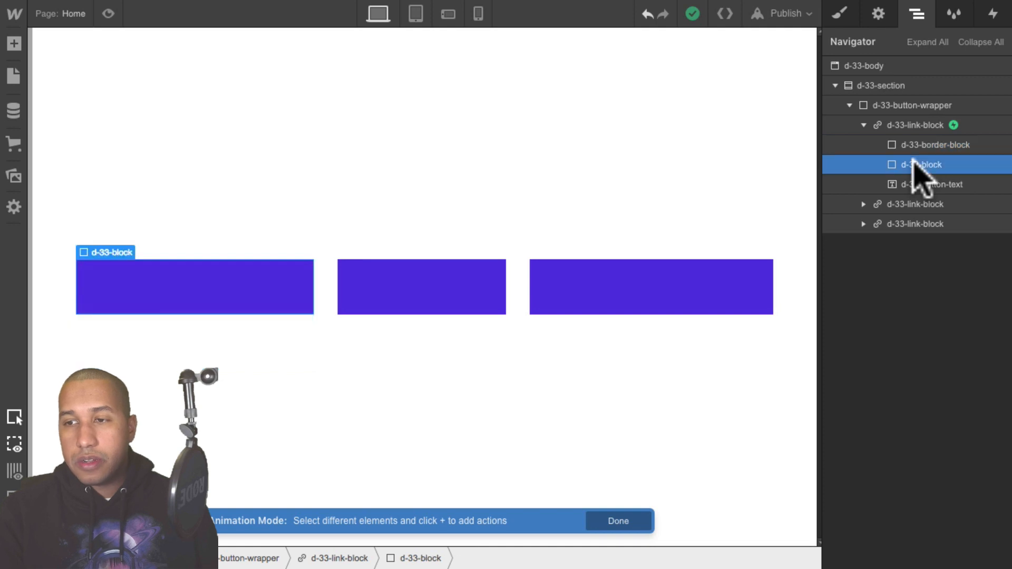
pyautogui.click(993, 13)
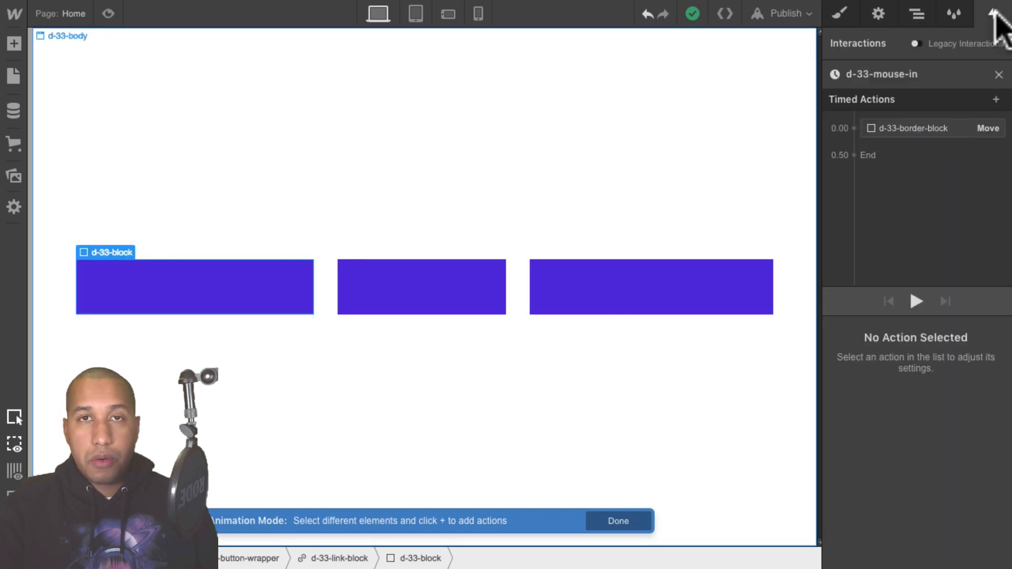
pyautogui.click(994, 98)
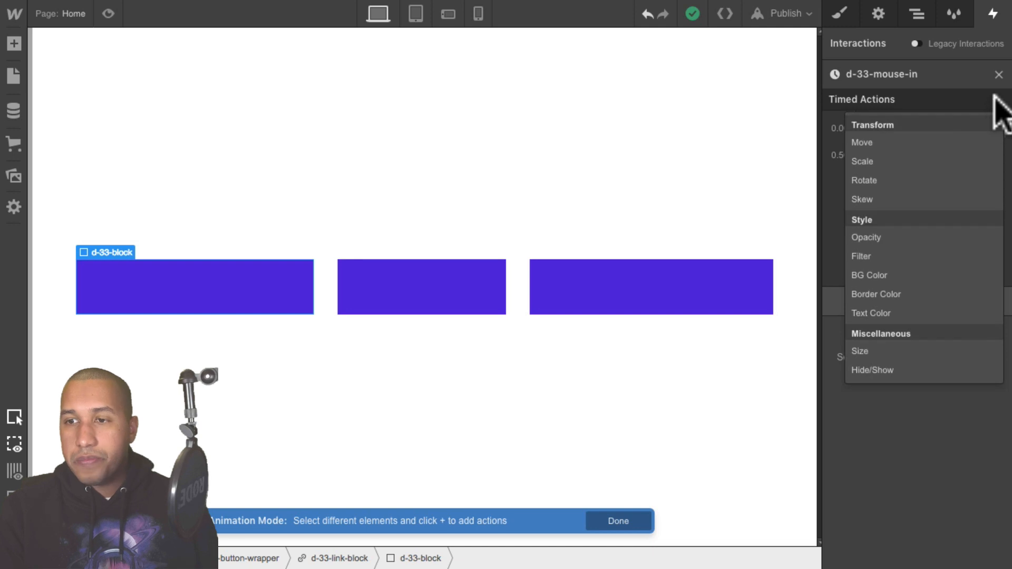
pyautogui.click(916, 141)
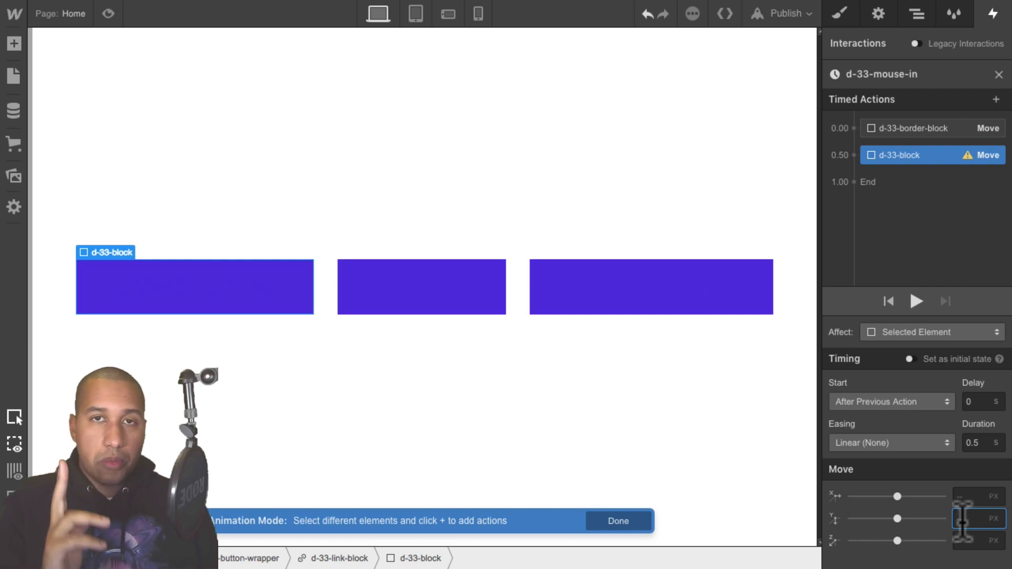
pyautogui.write('-100%')
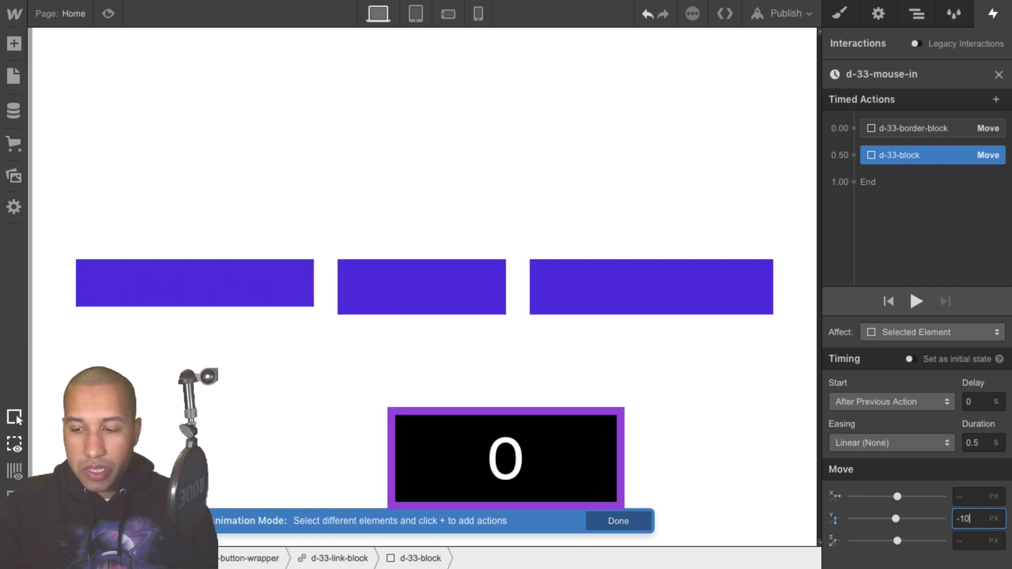
pyautogui.press('Return')
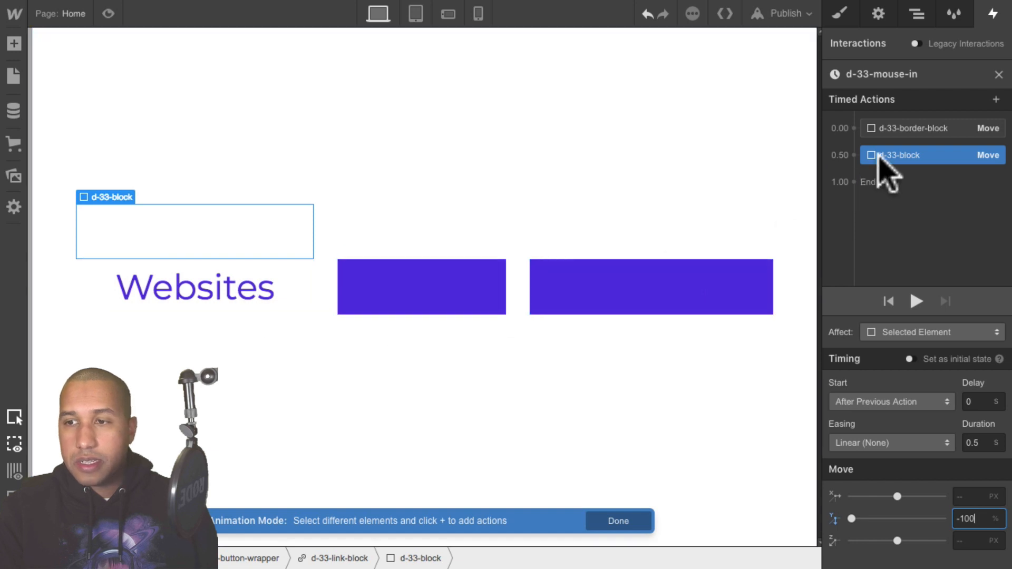
# - Set both the d-33-border-block and d-33-block Move actions as initial states, then preview the page
pyautogui.click(898, 128)
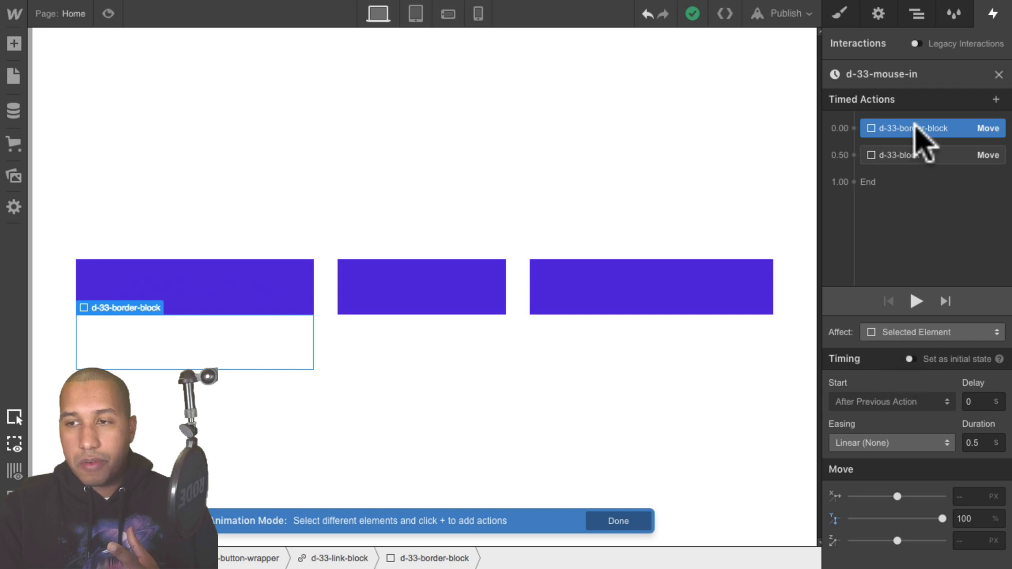
pyautogui.click(915, 155)
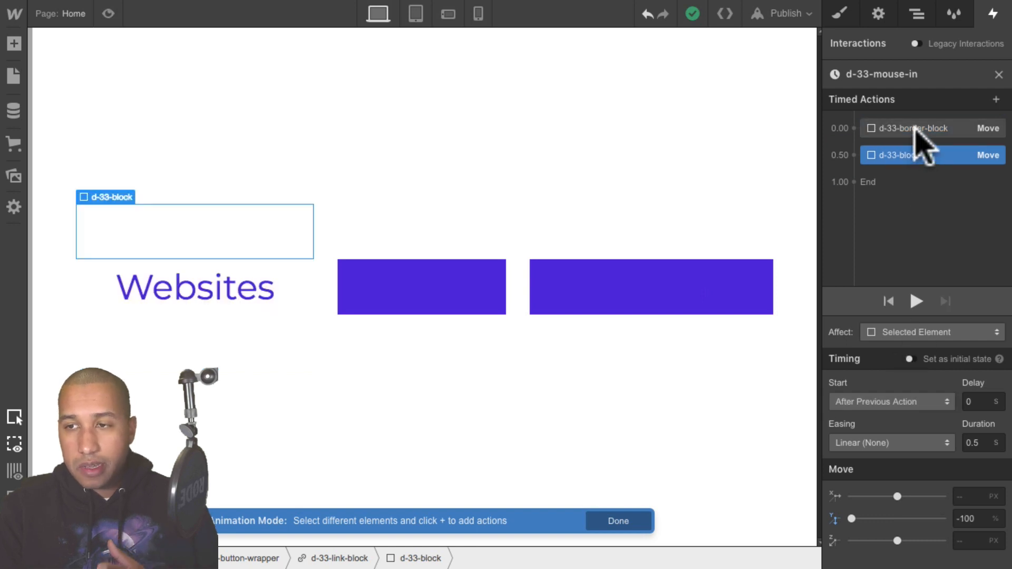
pyautogui.click(914, 128)
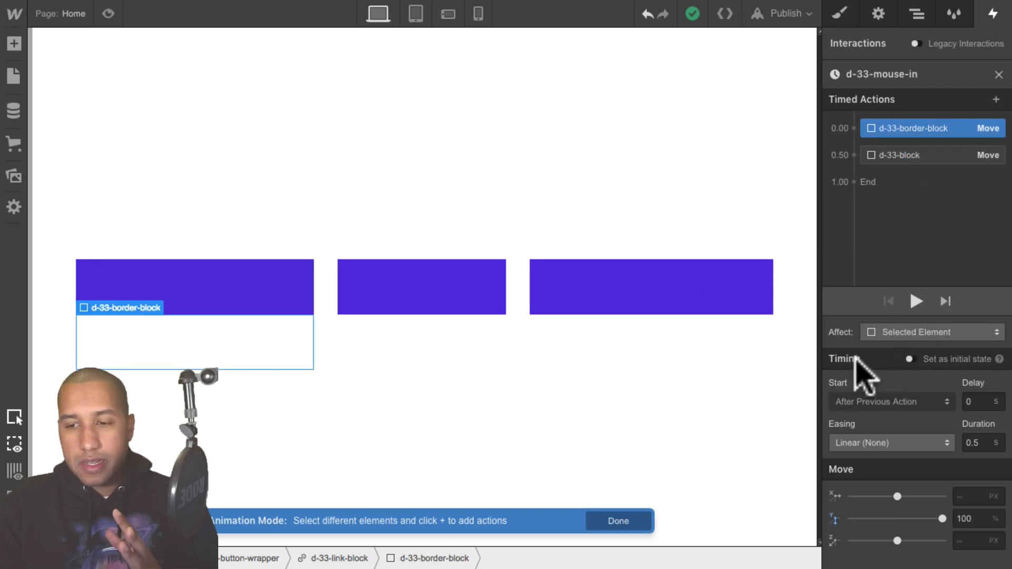
pyautogui.click(908, 358)
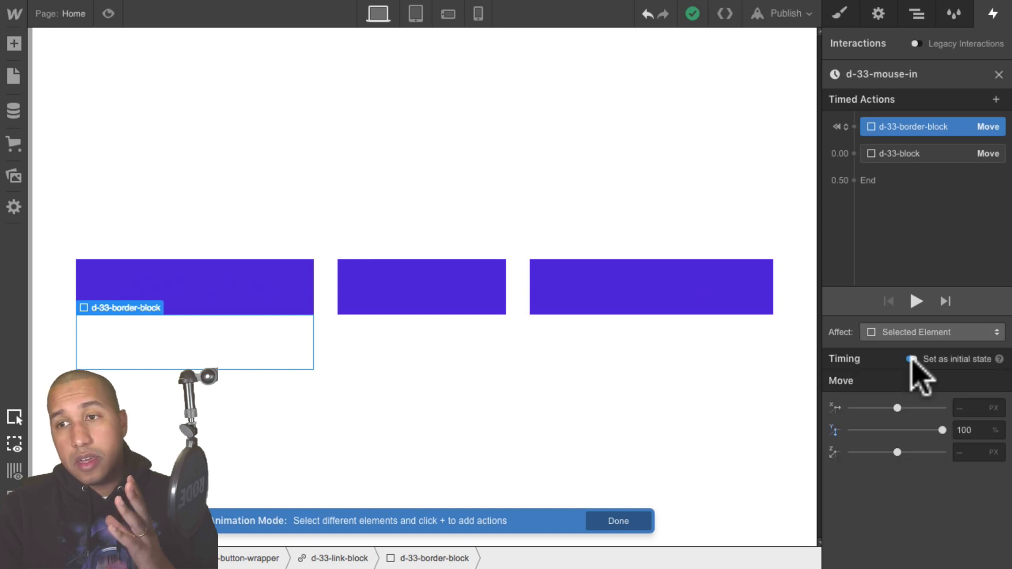
pyautogui.click(914, 154)
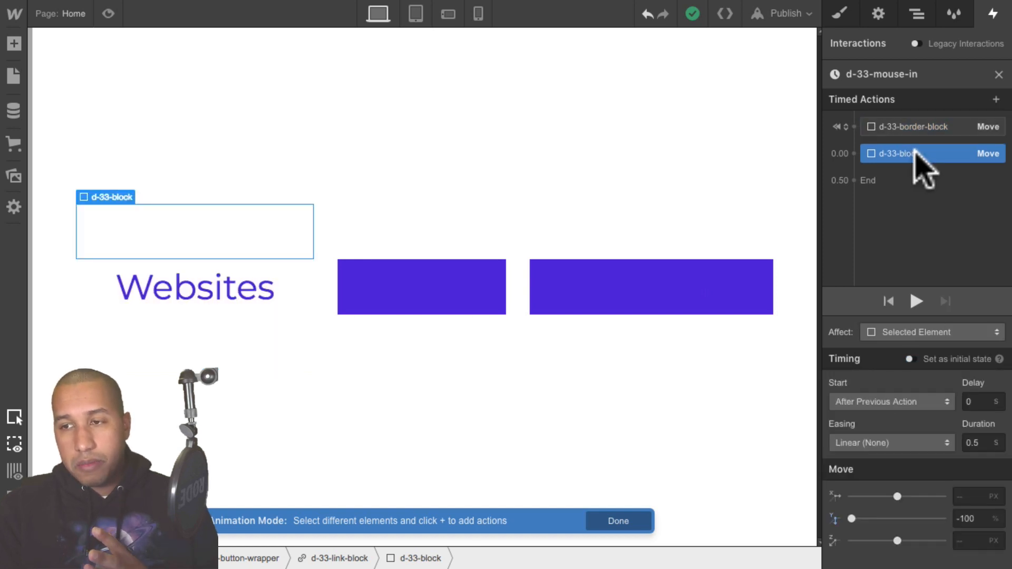
pyautogui.click(909, 359)
pyautogui.click(108, 14)
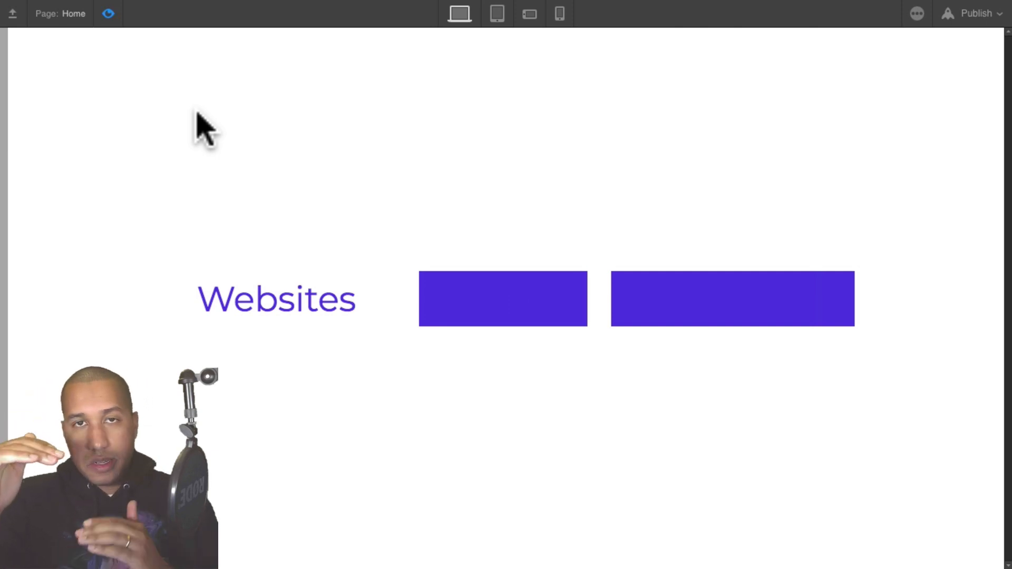
pyautogui.click(112, 14)
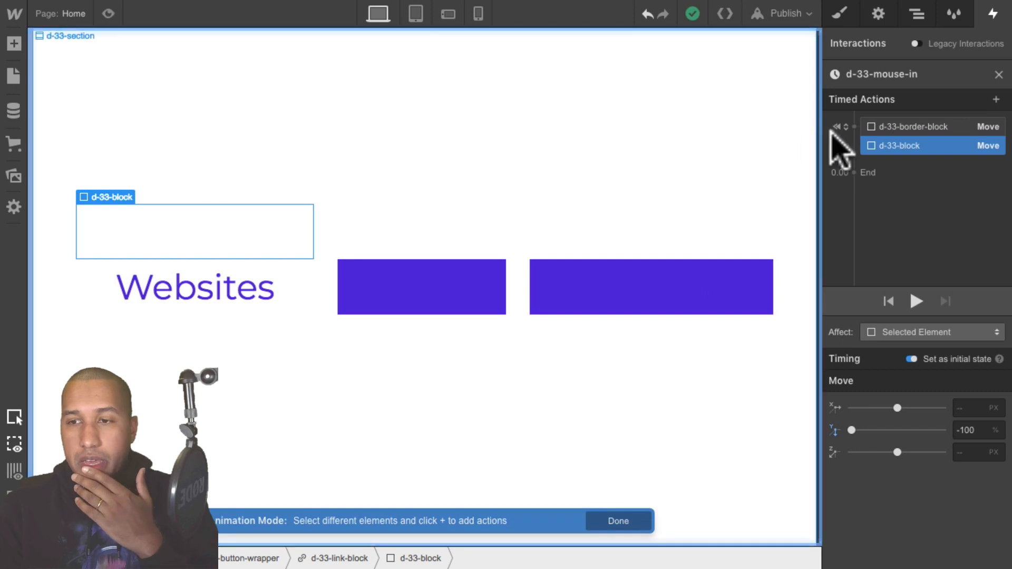
# - Add an Opacity action for d-33-block at 0% and set it as an initial state
pyautogui.click(900, 159)
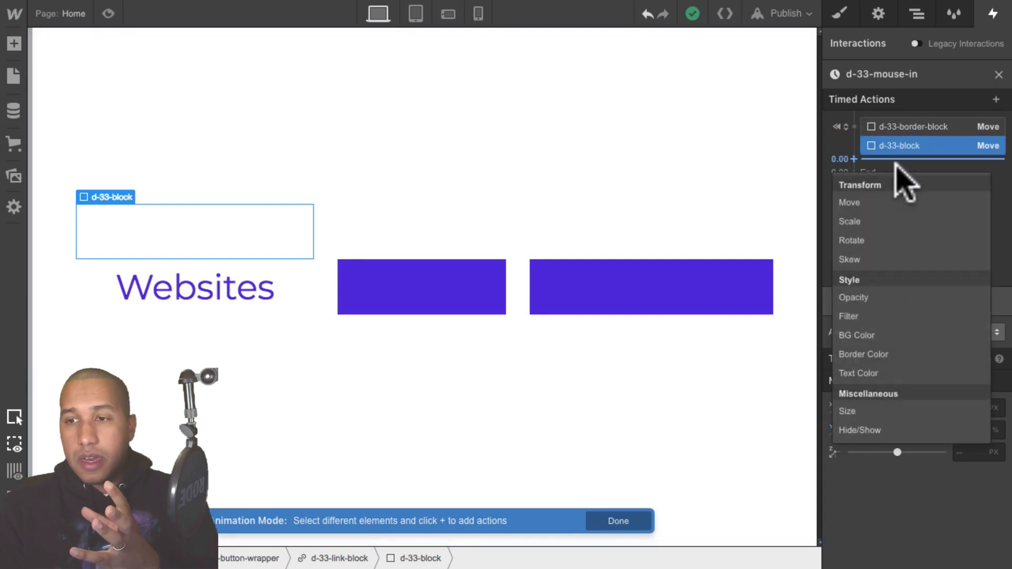
pyautogui.click(864, 298)
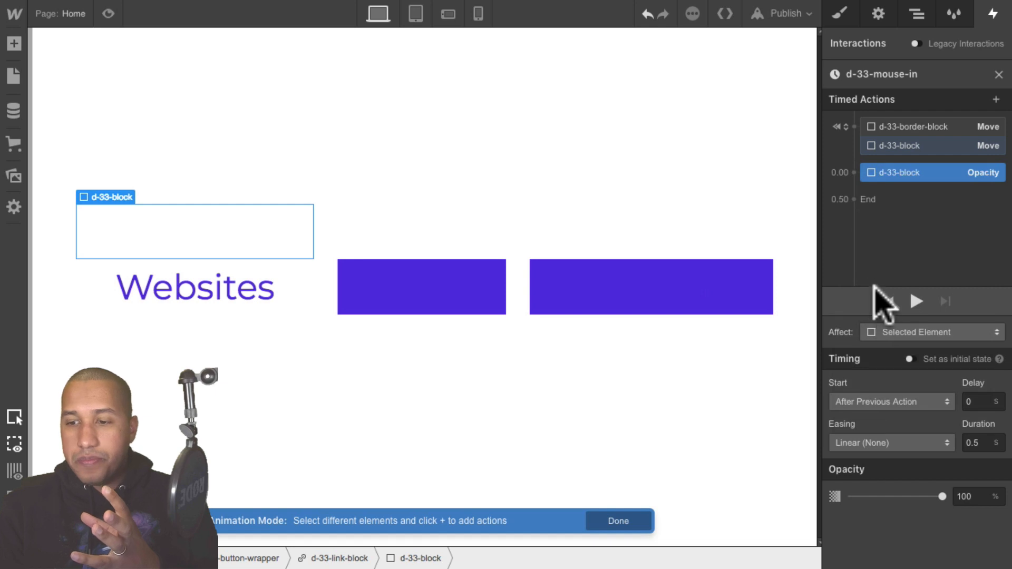
pyautogui.moveTo(978, 497); pyautogui.dragTo(952, 496)
pyautogui.write('0%')
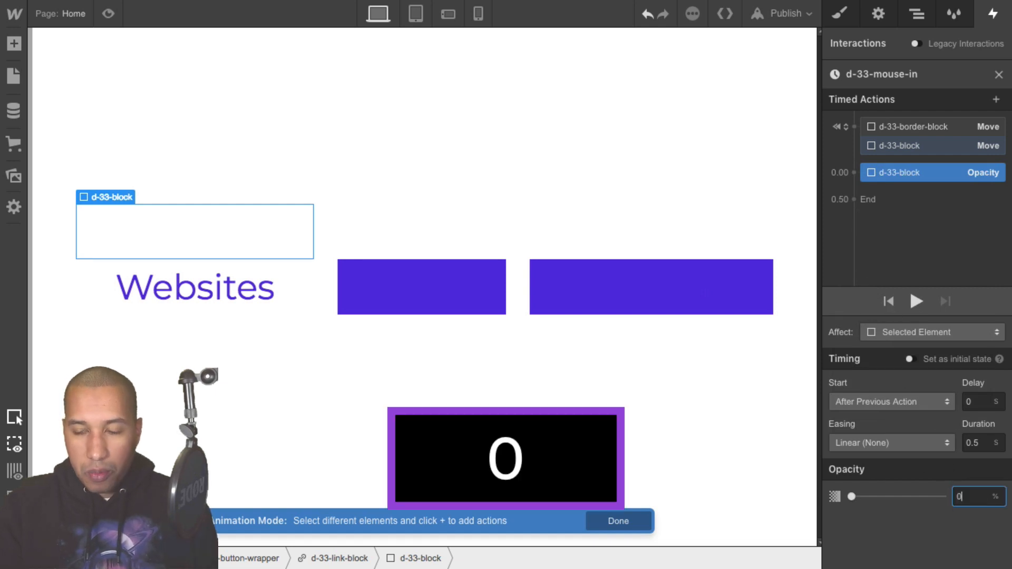
pyautogui.hotkey('shift', 'Return')
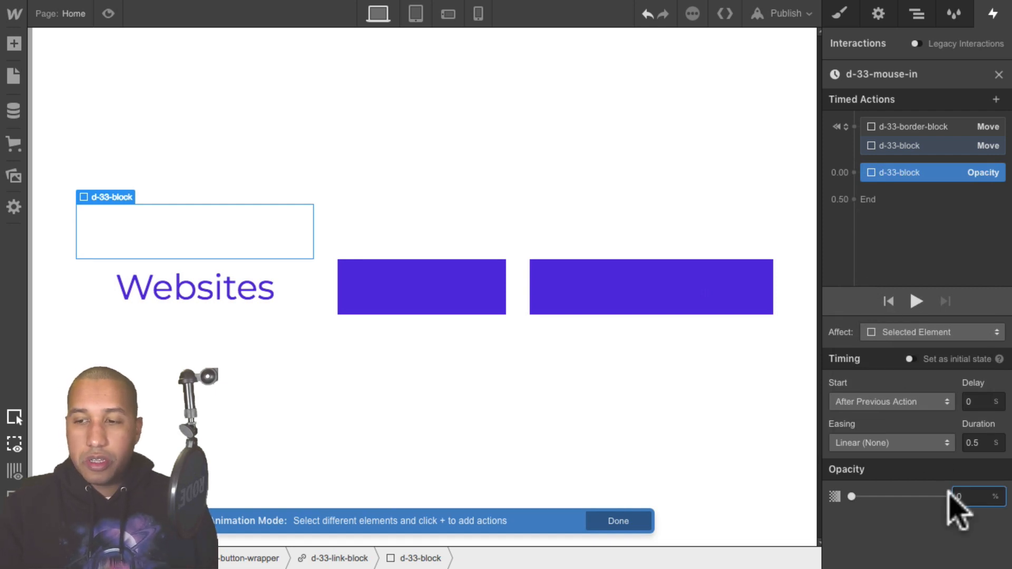
pyautogui.click(914, 171)
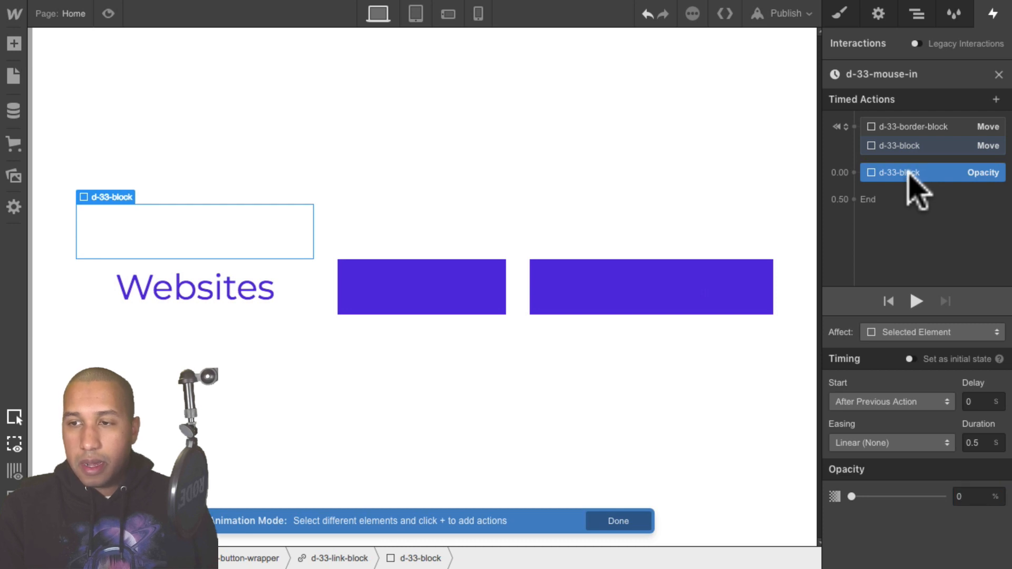
pyautogui.moveTo(907, 171); pyautogui.dragTo(914, 155)
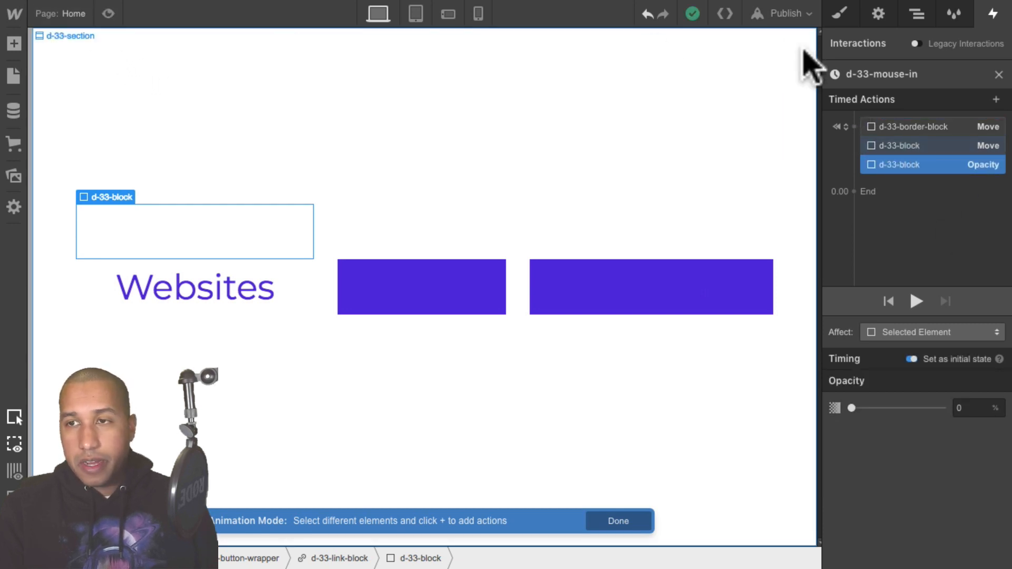
# - Select the first link block, inspect its style settings, and preview the hover effect
pyautogui.click(917, 15)
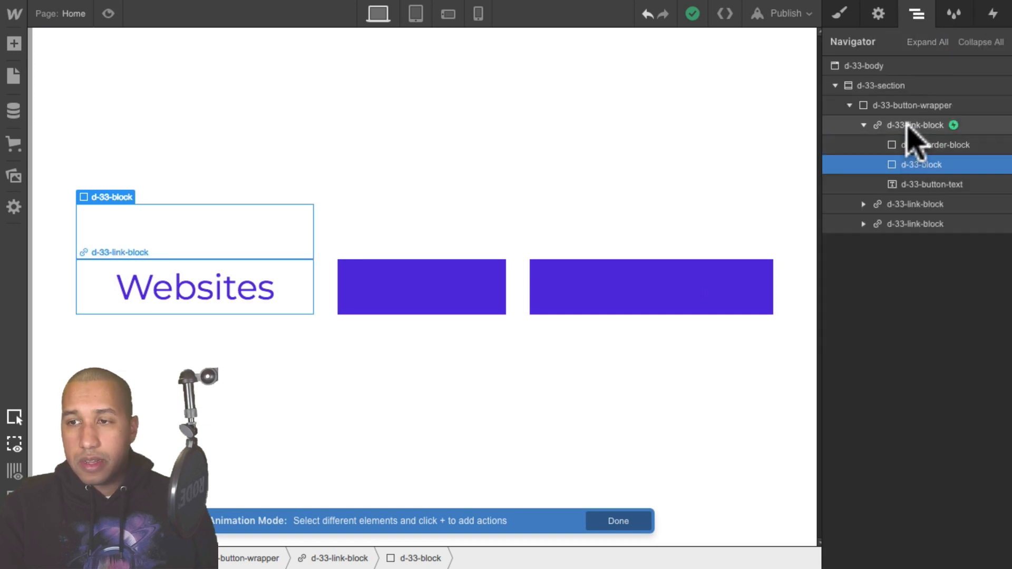
pyautogui.click(911, 127)
pyautogui.click(839, 15)
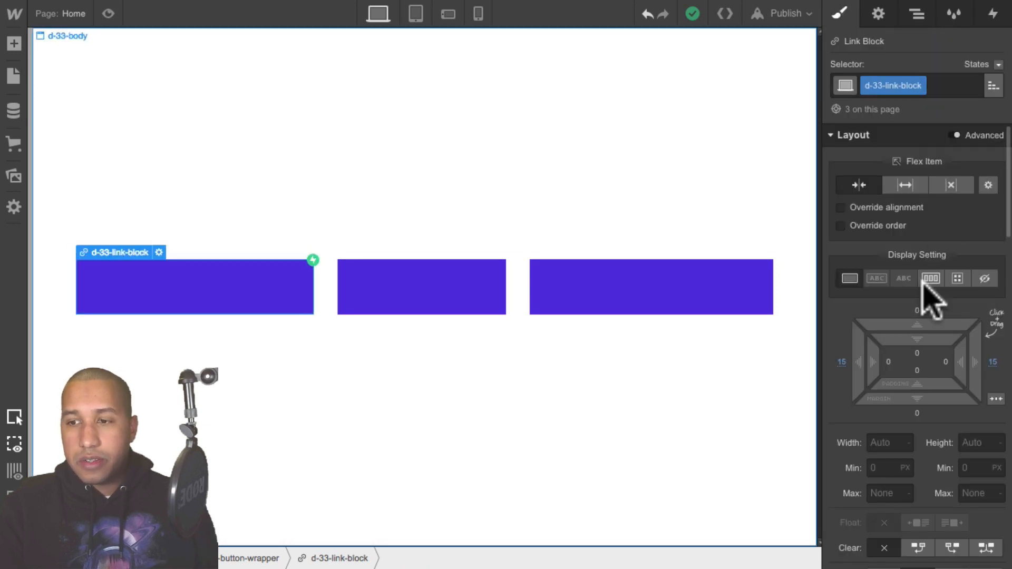
pyautogui.scroll(-4, 922, 317)
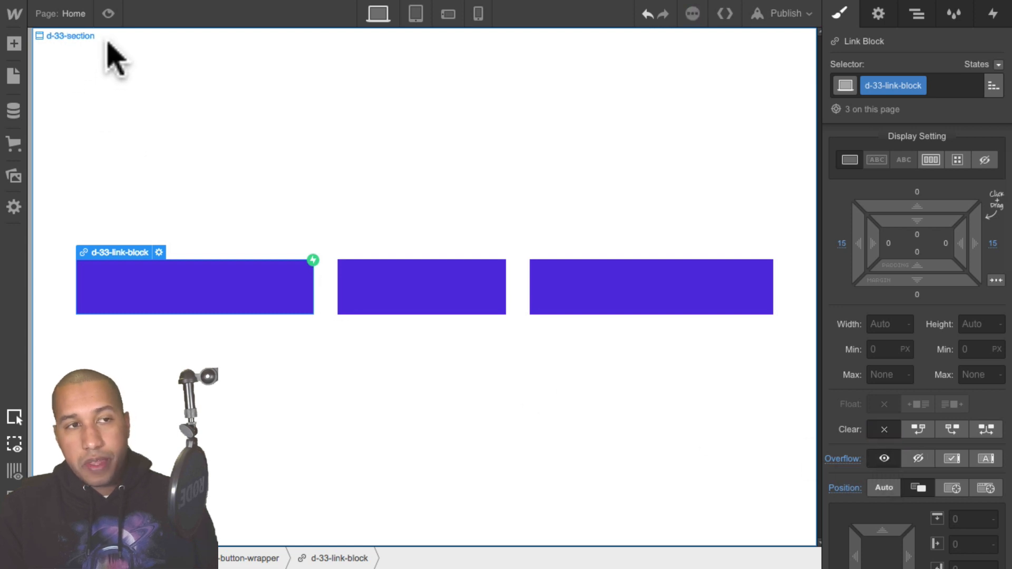
pyautogui.click(108, 14)
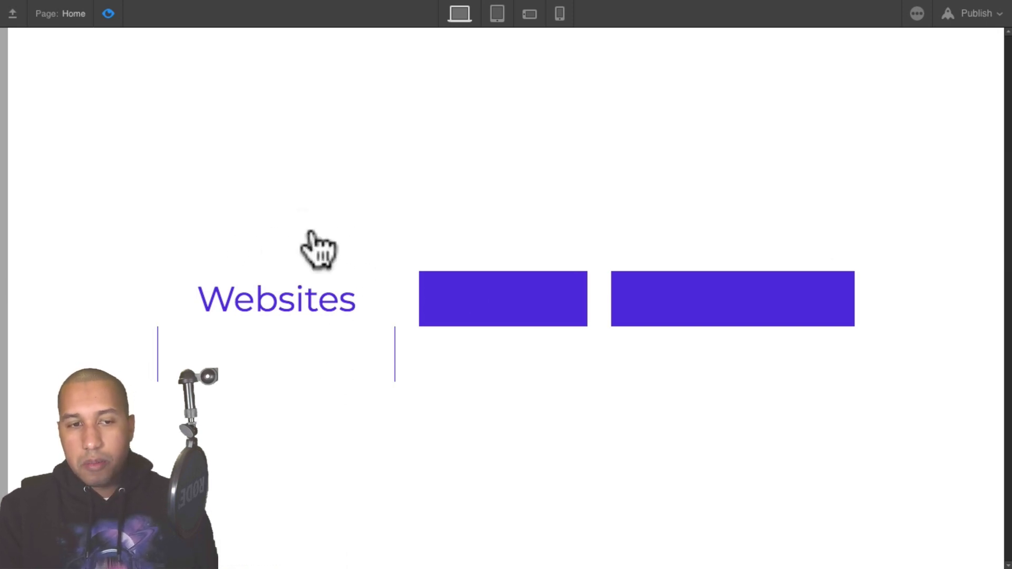
pyautogui.click(110, 14)
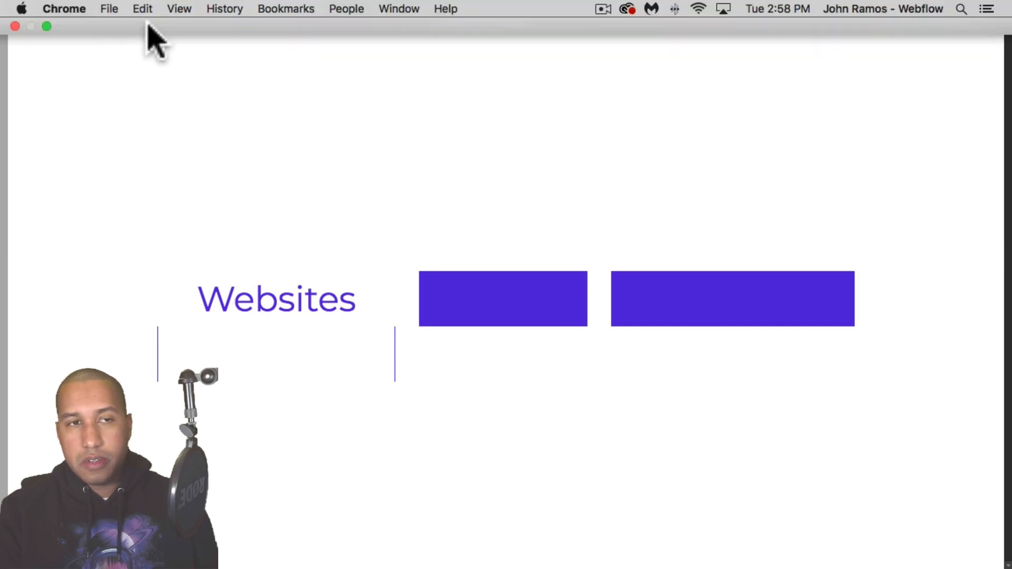
# - Delete the d-33-block Opacity action from the d-33-mouse-in animation
pyautogui.click(917, 15)
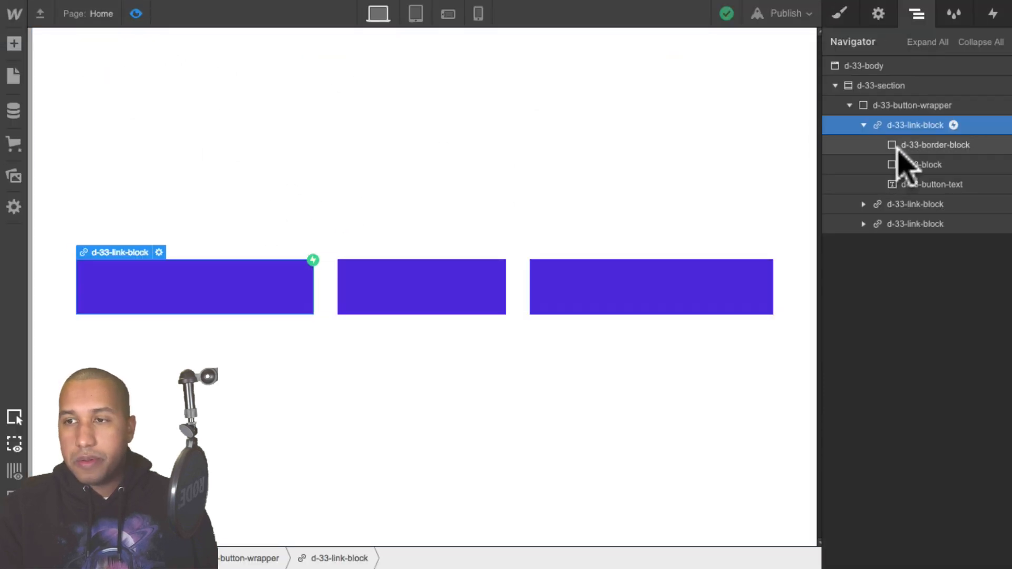
pyautogui.click(993, 14)
pyautogui.click(919, 104)
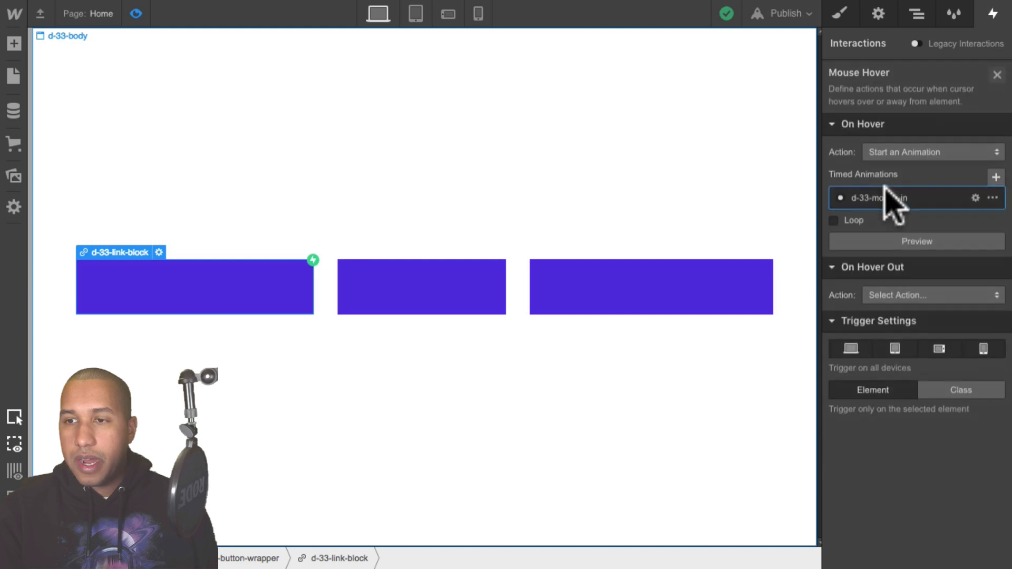
pyautogui.click(888, 194)
pyautogui.click(914, 163)
pyautogui.press('BackSpace')
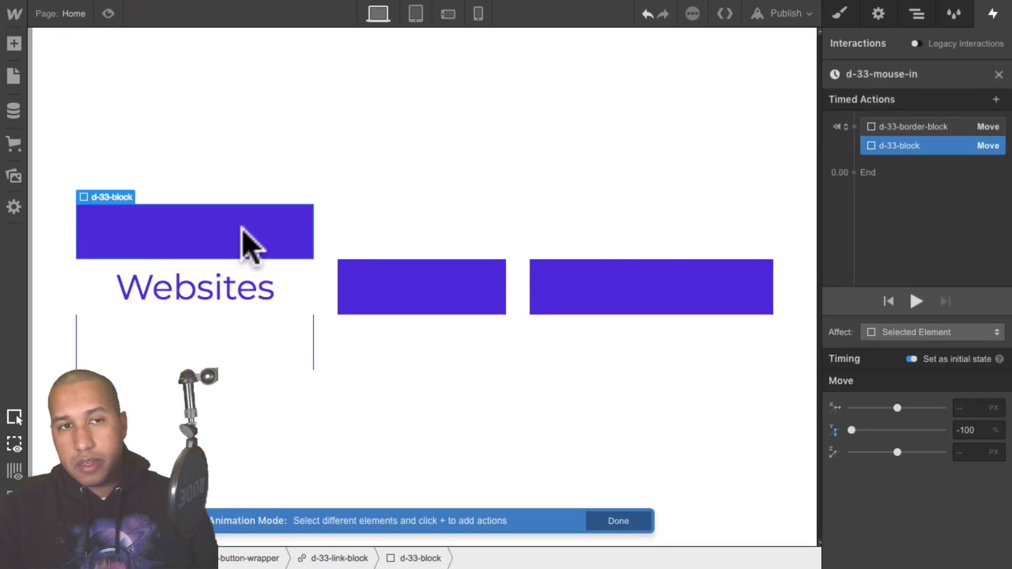
pyautogui.press('super+z')
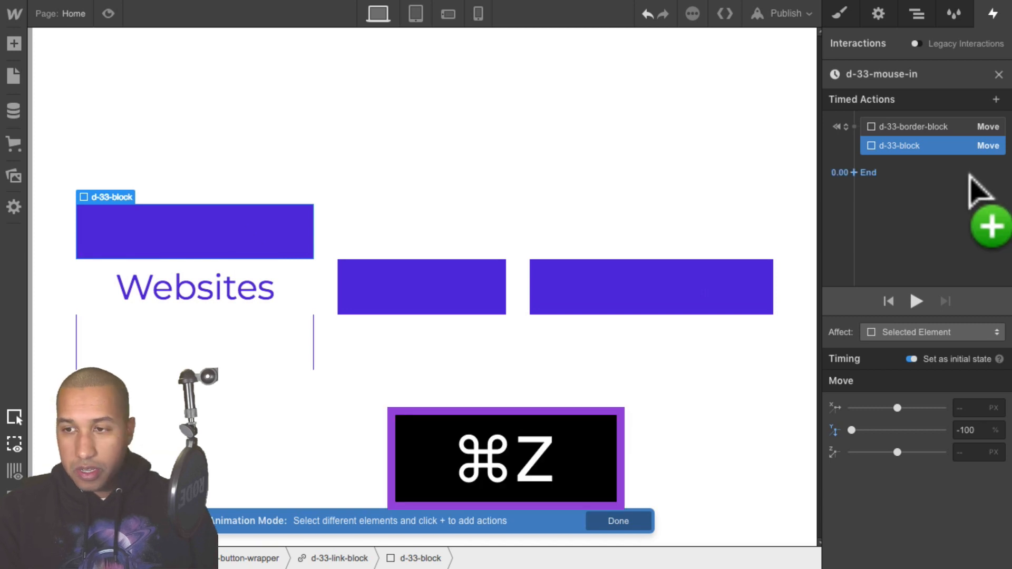
pyautogui.click(916, 13)
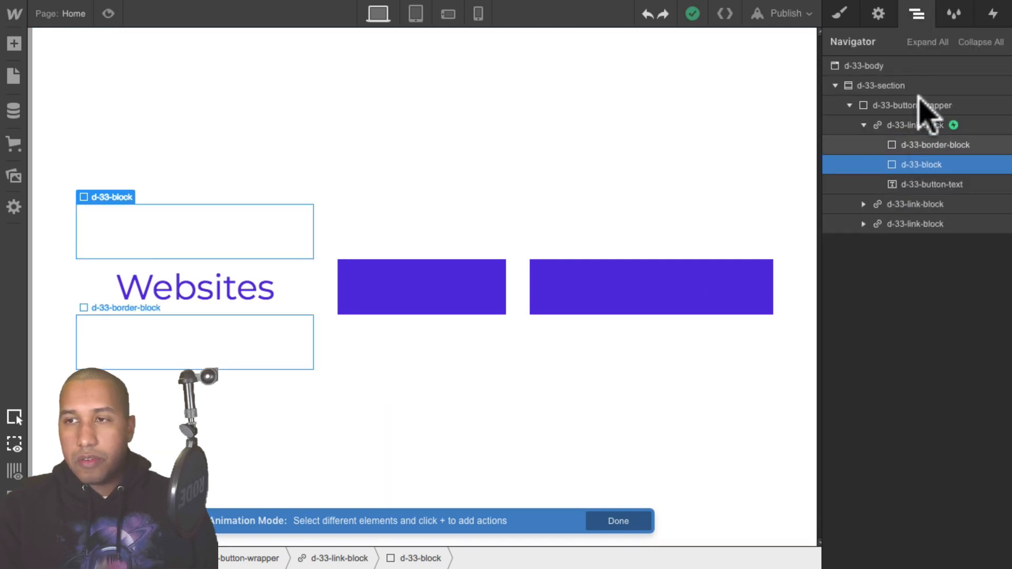
pyautogui.click(995, 12)
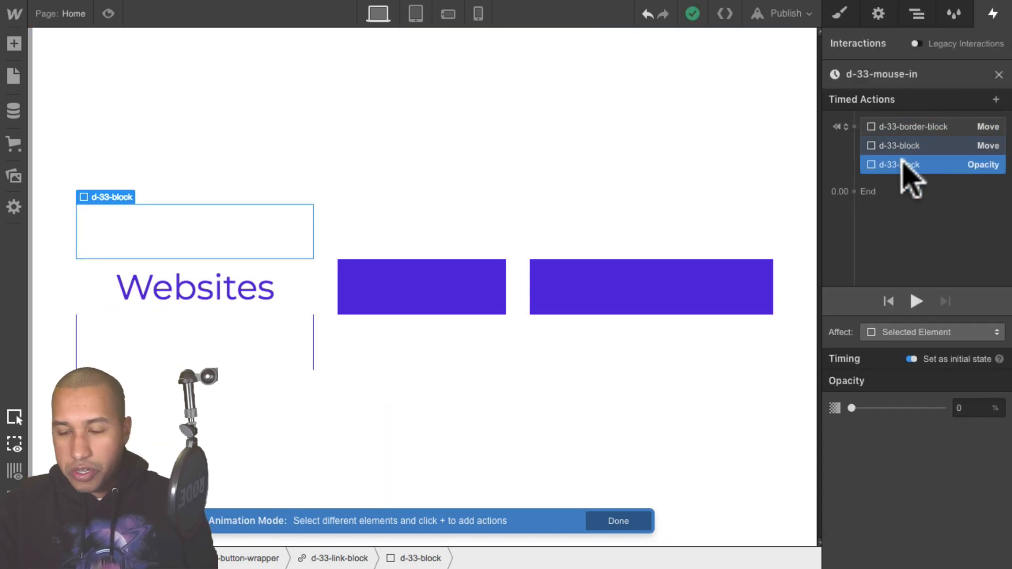
pyautogui.press('BackSpace')
# - Set the first link block's overflow to Hidden and preview the page
pyautogui.click(916, 13)
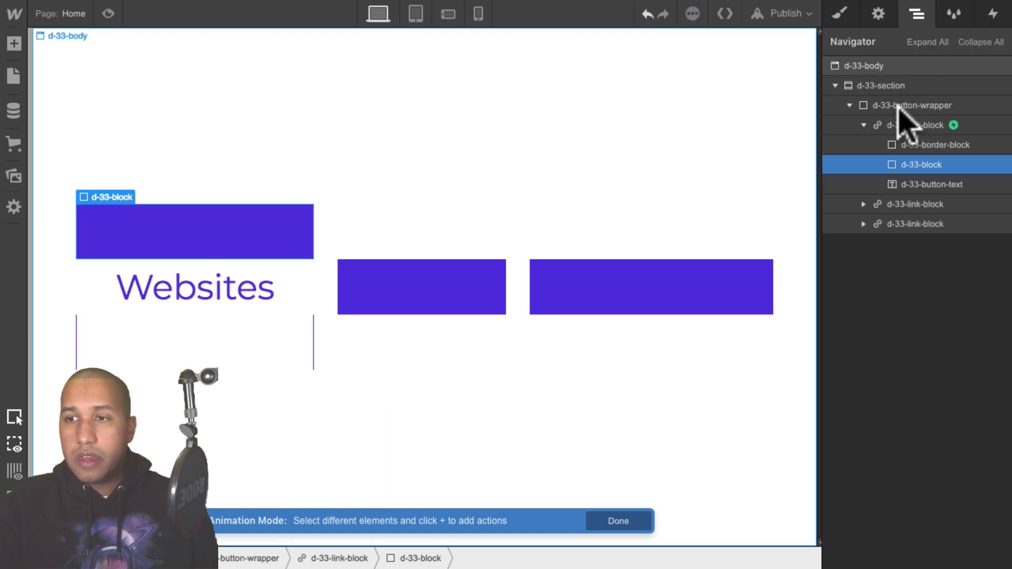
pyautogui.click(896, 126)
pyautogui.click(839, 14)
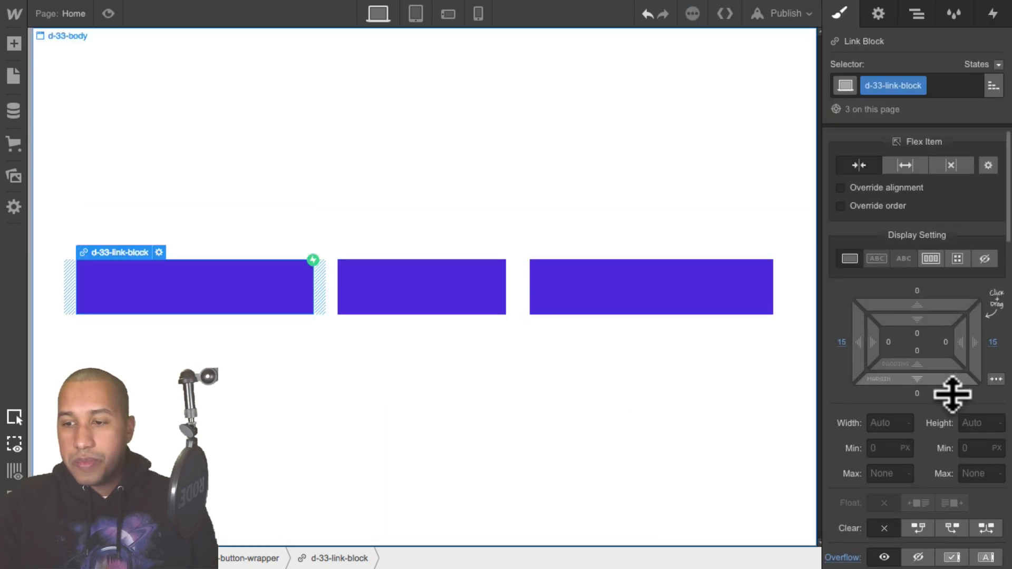
pyautogui.scroll(-5, 951, 394)
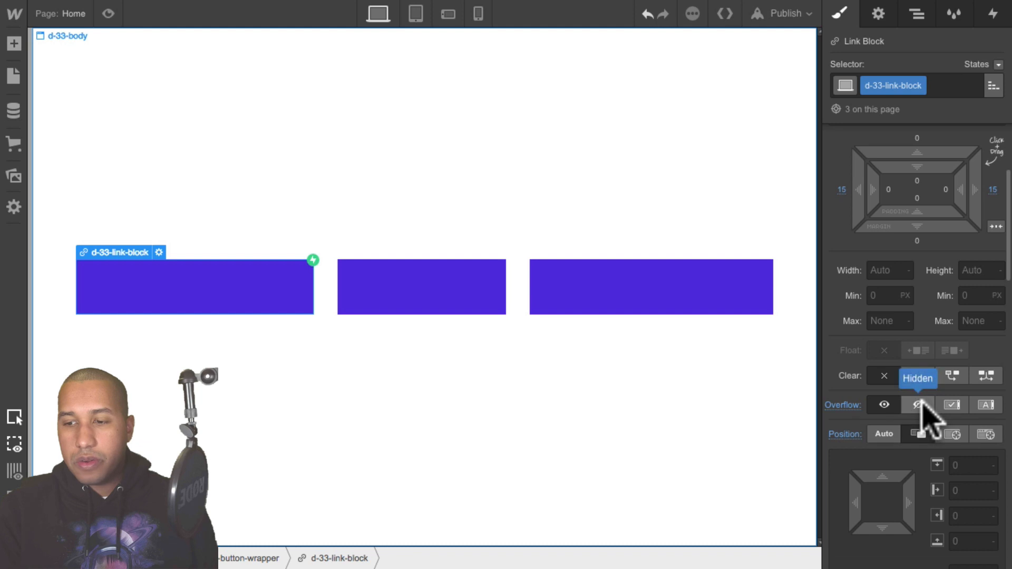
pyautogui.click(921, 403)
pyautogui.click(108, 13)
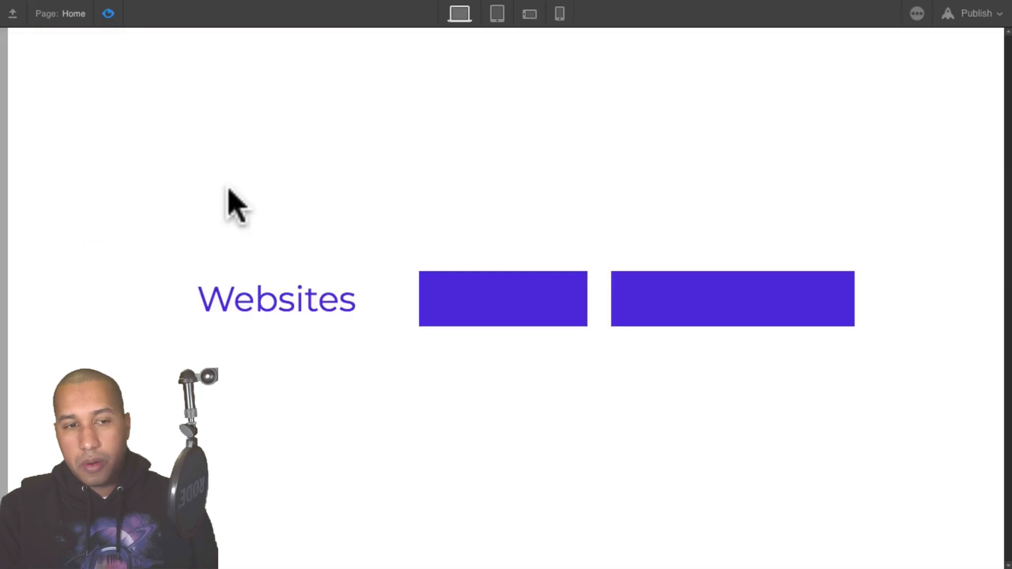
# - Reopen the d-33-mouse-in animation and add a d-33-block Opacity action at 0% set as an initial state
pyautogui.click(108, 13)
pyautogui.click(918, 15)
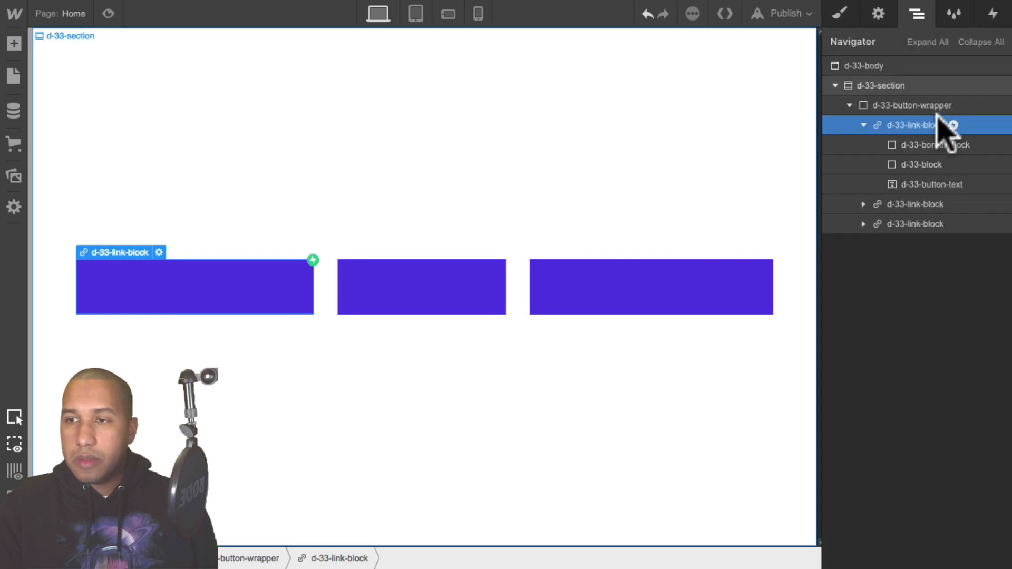
pyautogui.click(988, 13)
pyautogui.click(894, 105)
pyautogui.click(908, 190)
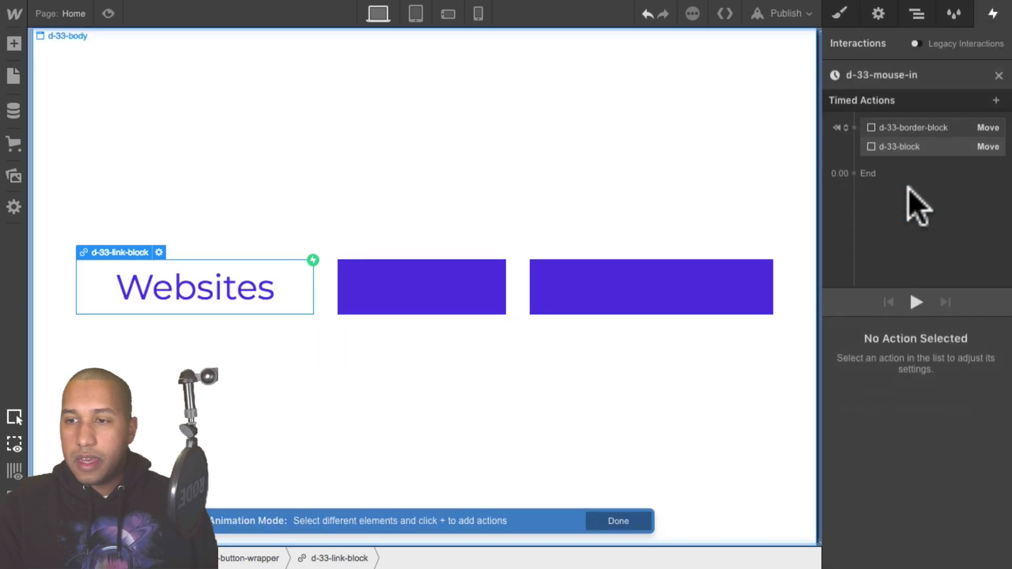
pyautogui.click(911, 147)
pyautogui.click(903, 160)
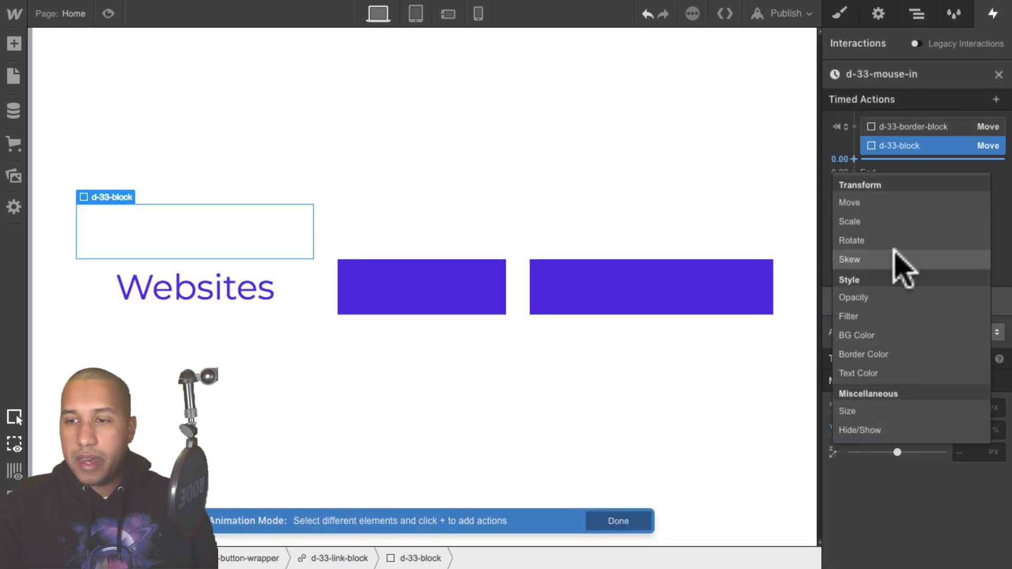
pyautogui.click(881, 297)
pyautogui.moveTo(971, 496); pyautogui.dragTo(927, 494)
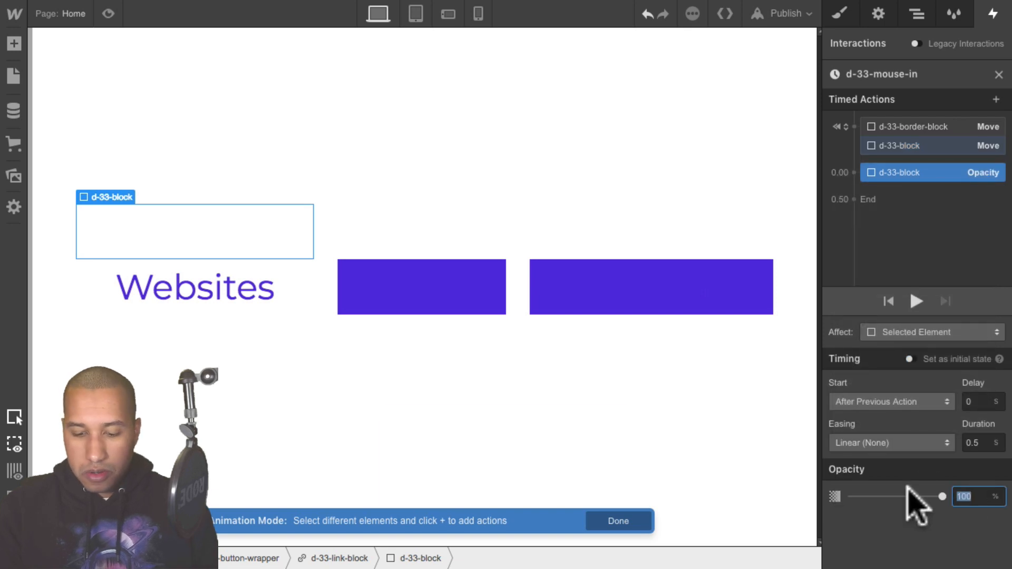
pyautogui.write('0%')
pyautogui.hotkey('shift', 'Return')
pyautogui.click(909, 358)
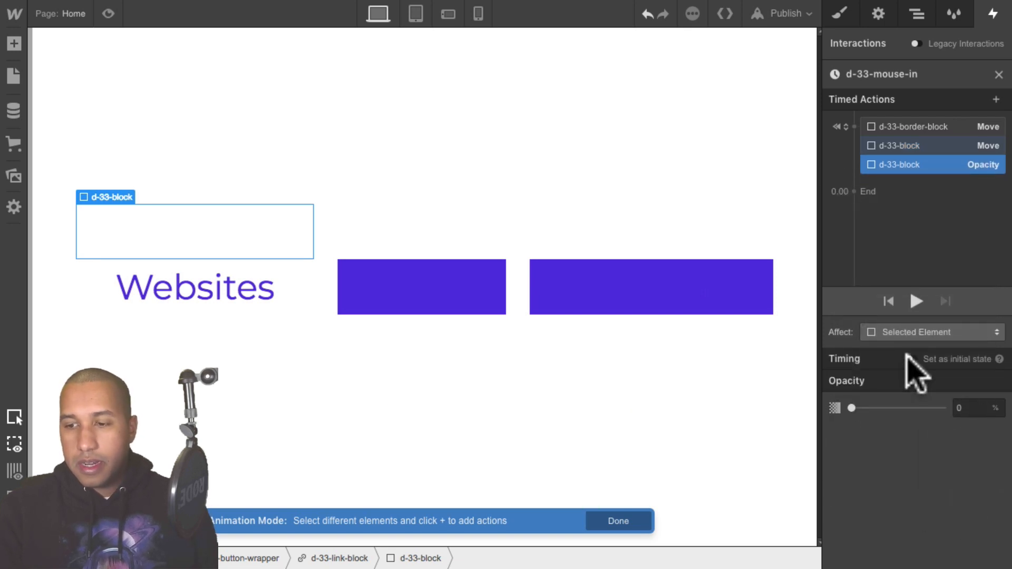
pyautogui.click(909, 358)
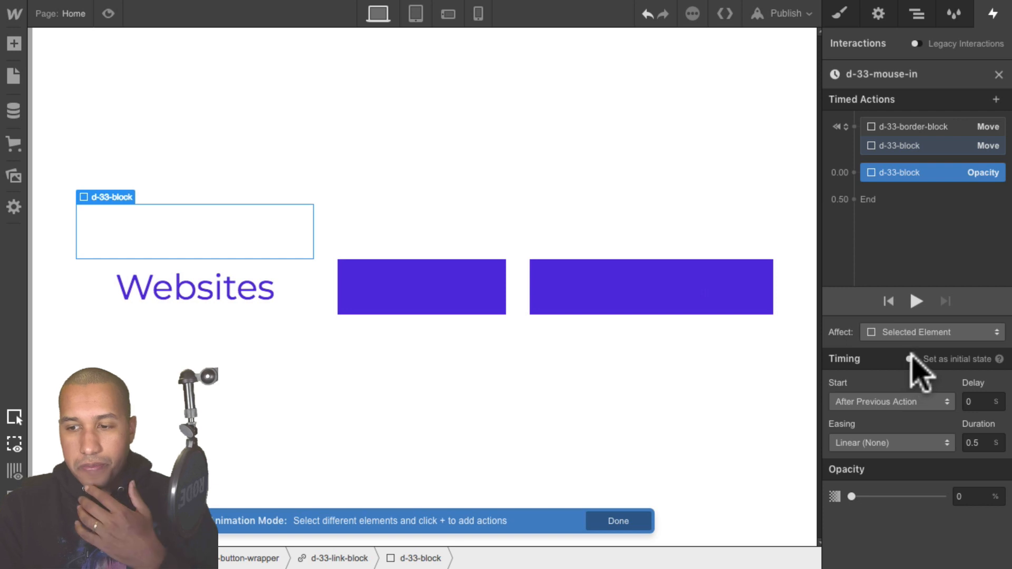
pyautogui.click(909, 359)
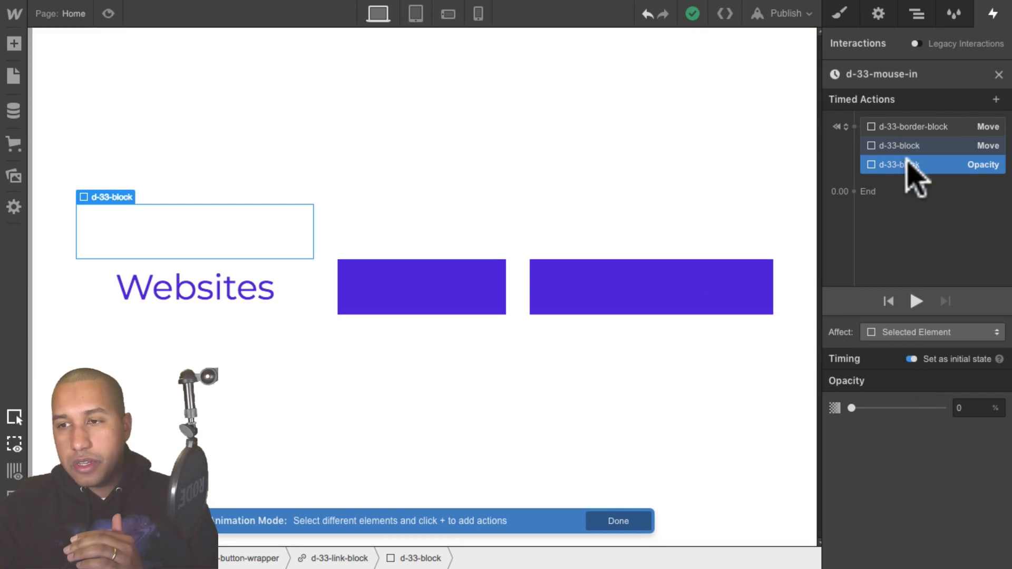
# - Add a Move action for d-33-border-block to Y 0% with Ease In Out easing and a 0.3 s duration
pyautogui.click(917, 129)
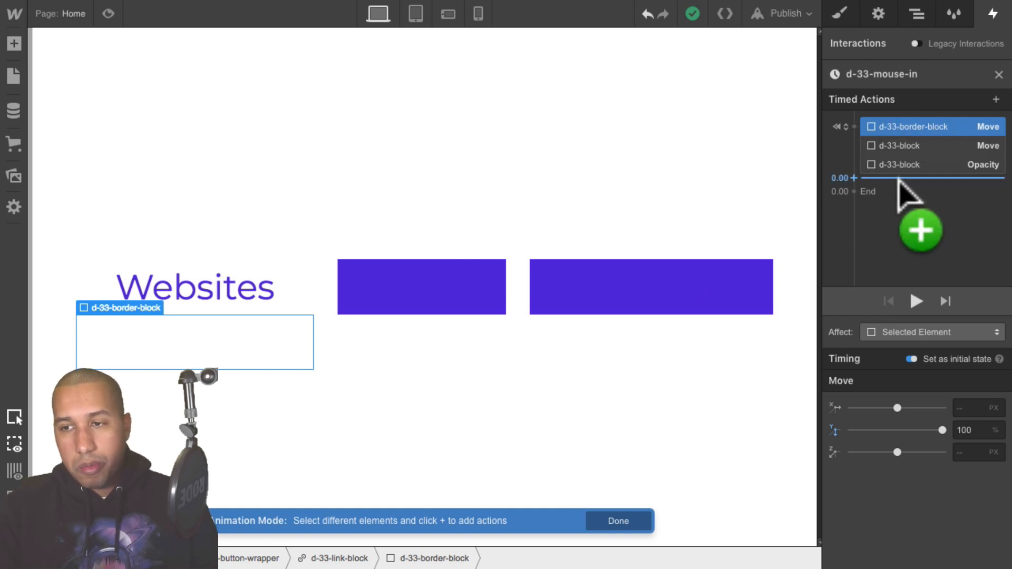
pyautogui.click(897, 178)
pyautogui.click(892, 221)
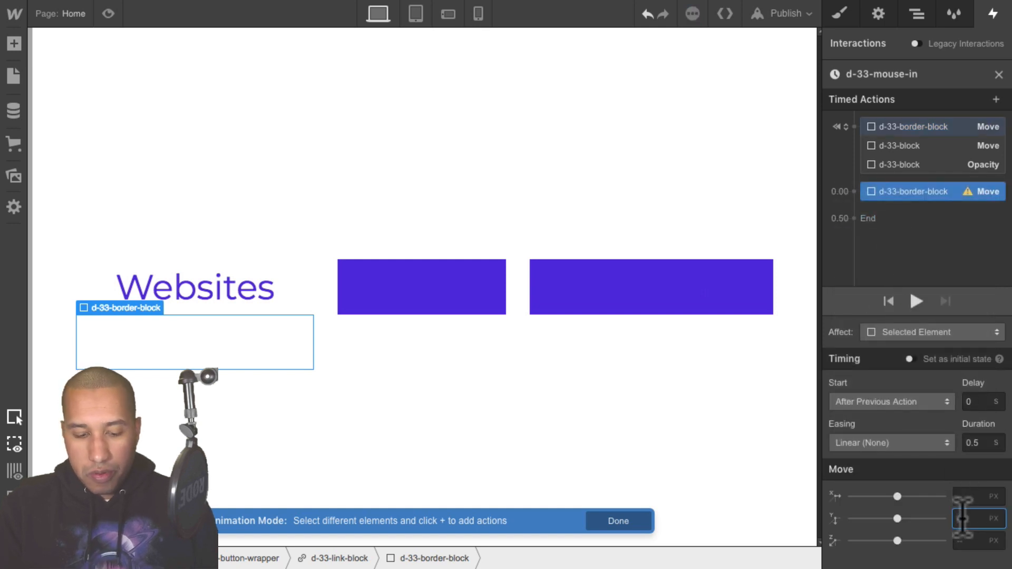
pyautogui.write('0')
pyautogui.hotkey('shift', '5')
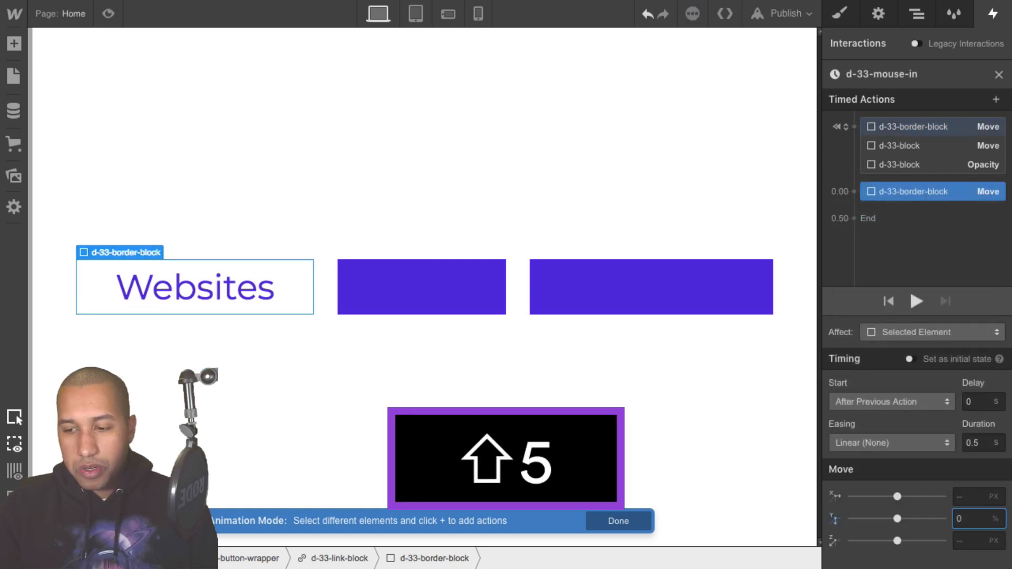
pyautogui.press('Return')
pyautogui.click(919, 444)
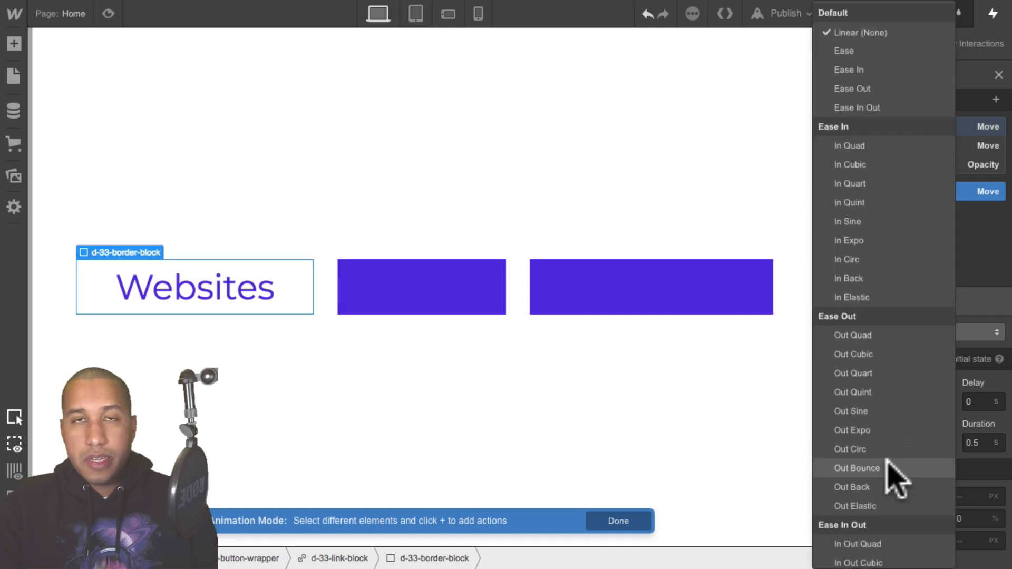
pyautogui.click(874, 108)
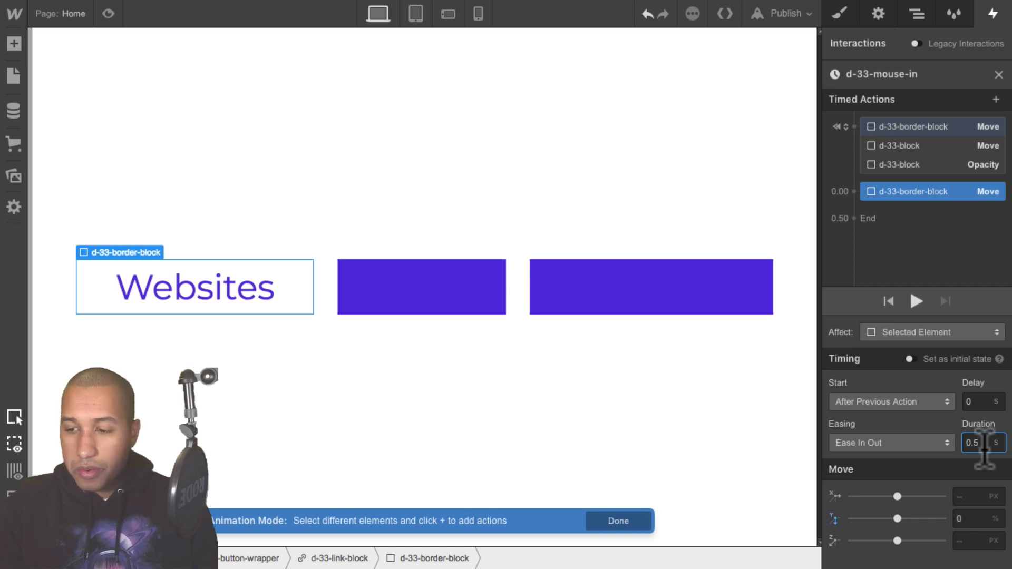
pyautogui.press('BackSpace')
pyautogui.write('3')
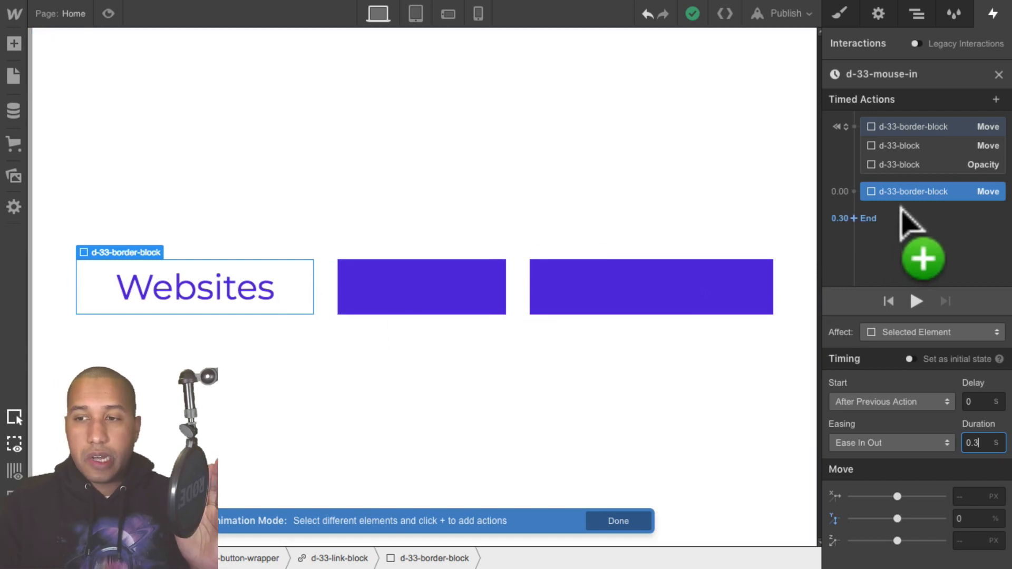
# - Add a Move action for d-33-block to Y 0% with Ease In Out easing and a 0.3 s duration
pyautogui.click(914, 148)
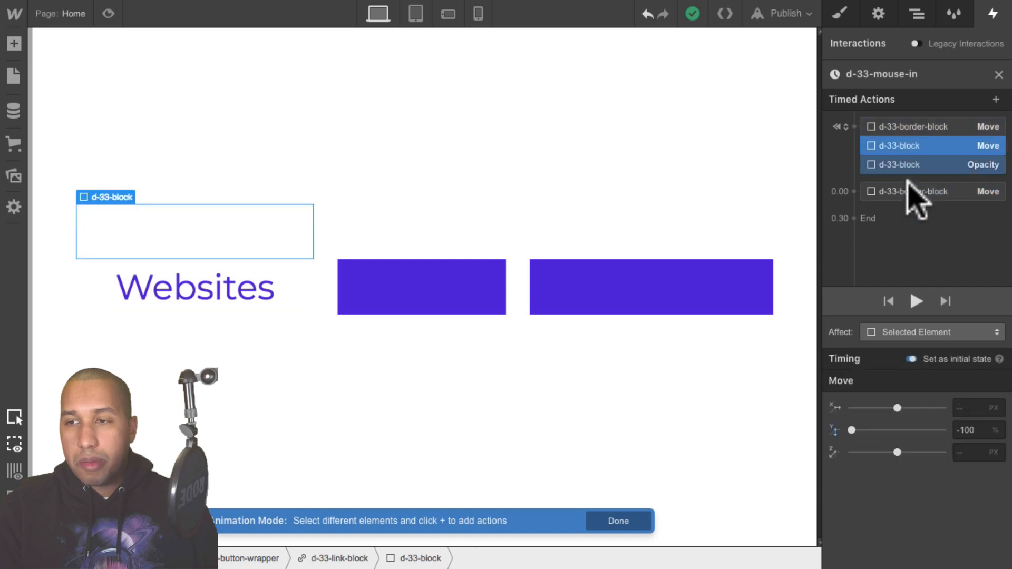
pyautogui.click(851, 206)
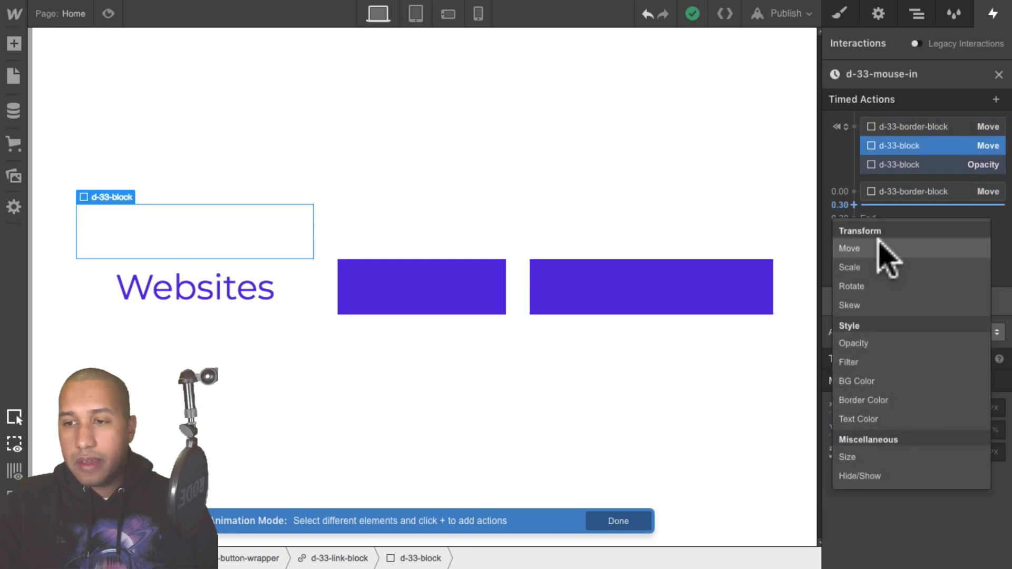
pyautogui.click(926, 144)
pyautogui.click(887, 203)
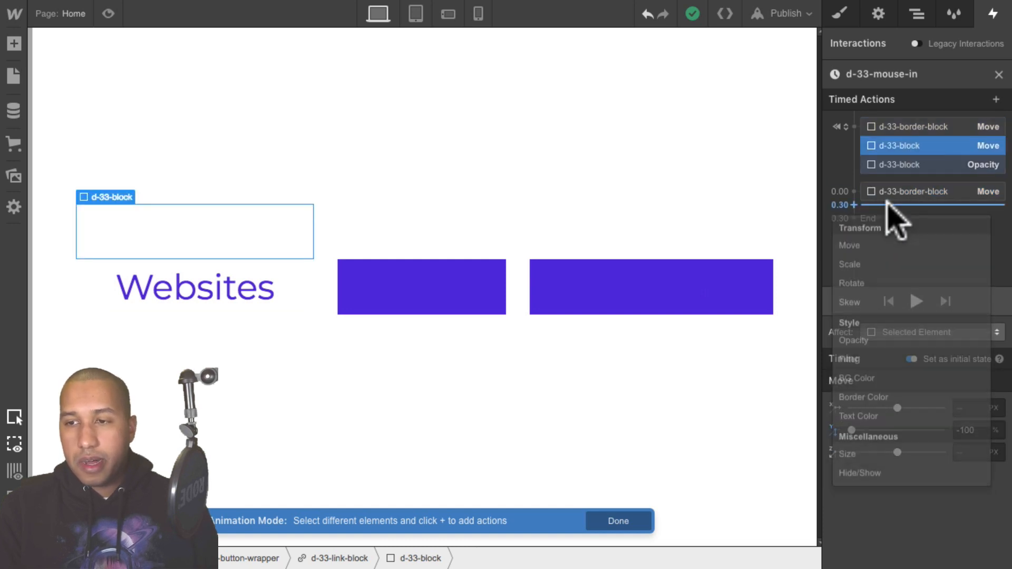
pyautogui.click(895, 246)
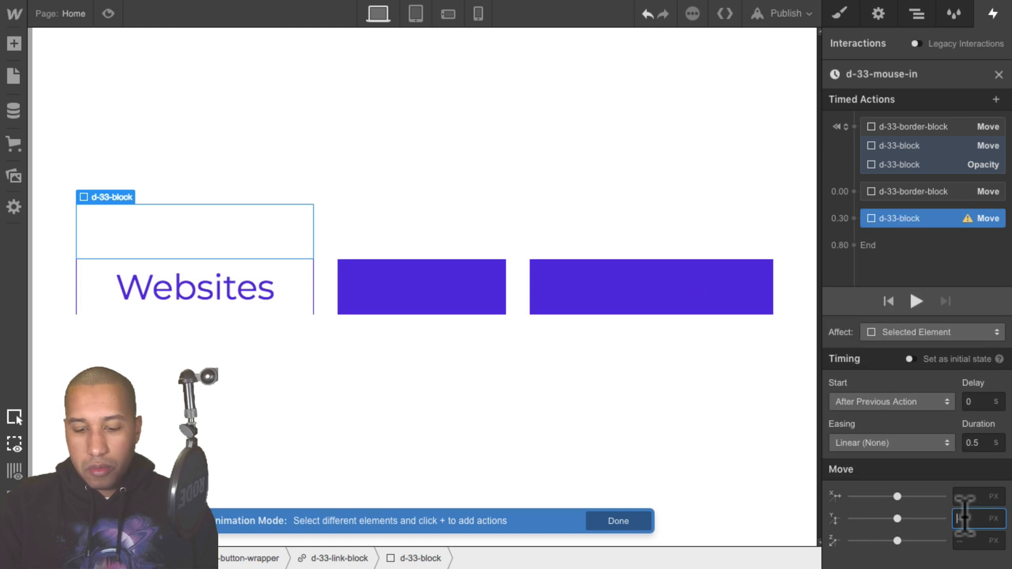
pyautogui.write('0%')
pyautogui.hotkey('shift', 'Return')
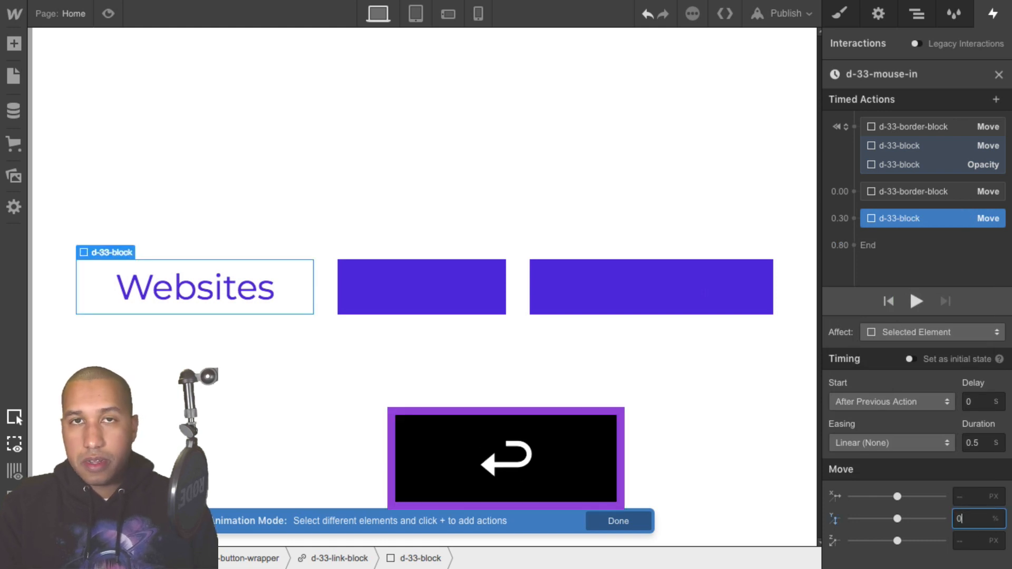
pyautogui.click(838, 443)
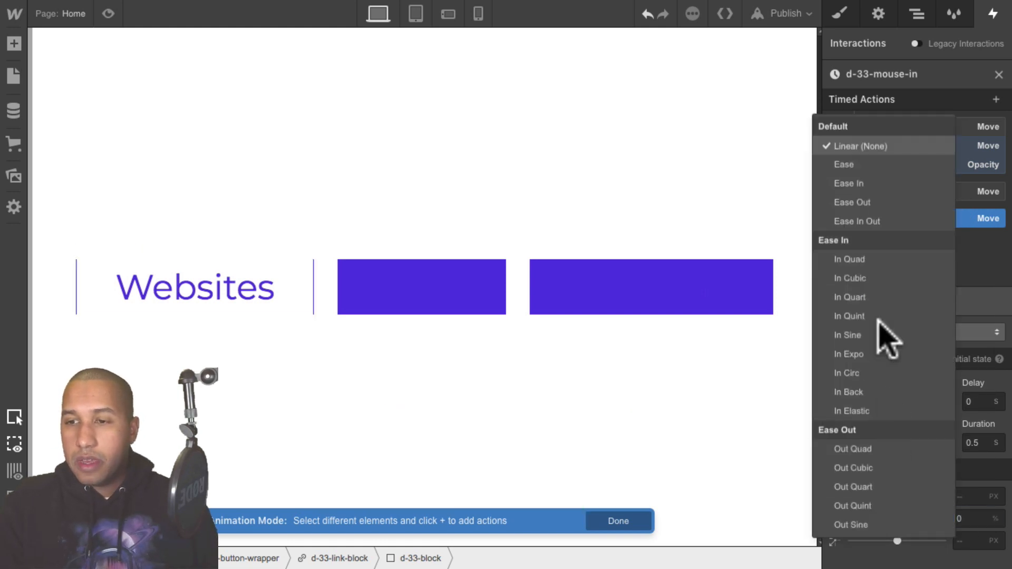
pyautogui.scroll(-3, 877, 237)
pyautogui.click(856, 107)
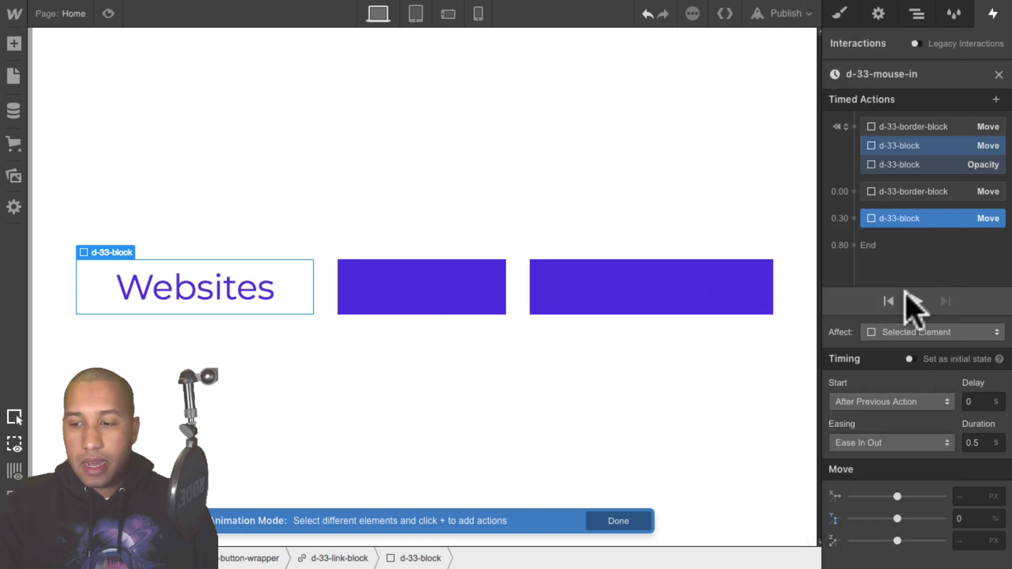
pyautogui.press('BackSpace')
pyautogui.write('3')
pyautogui.press('Return')
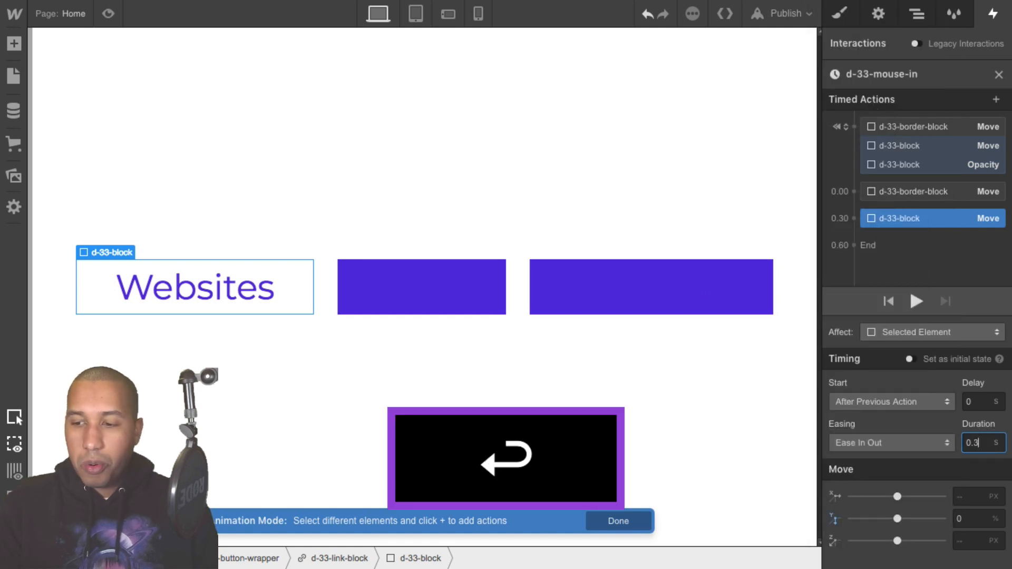
# - Add a d-33-block Opacity action at 100% with Ease In Out, 0.3 s, starting with the previous Move action
pyautogui.click(905, 229)
pyautogui.click(867, 371)
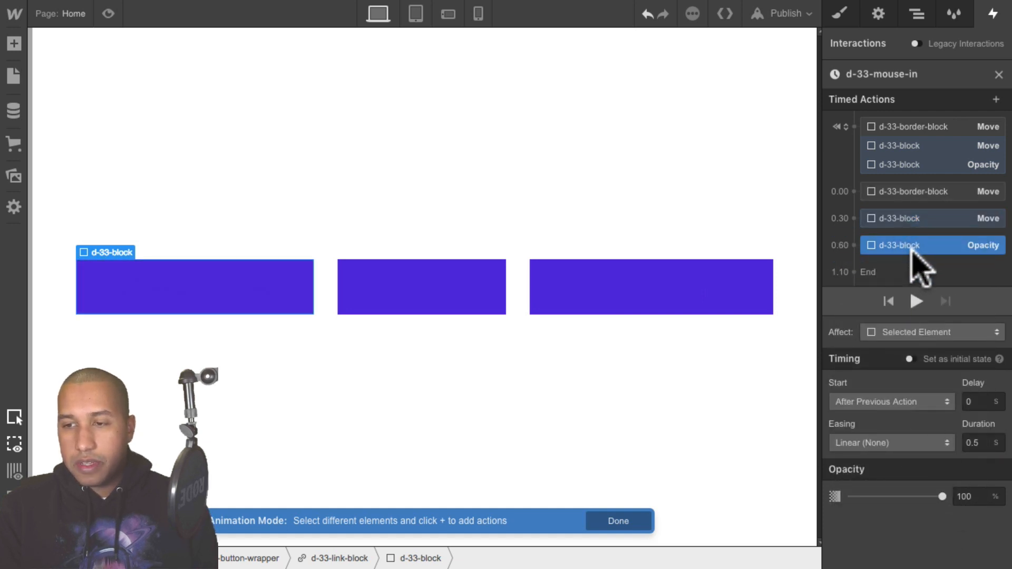
pyautogui.click(843, 444)
pyautogui.click(875, 109)
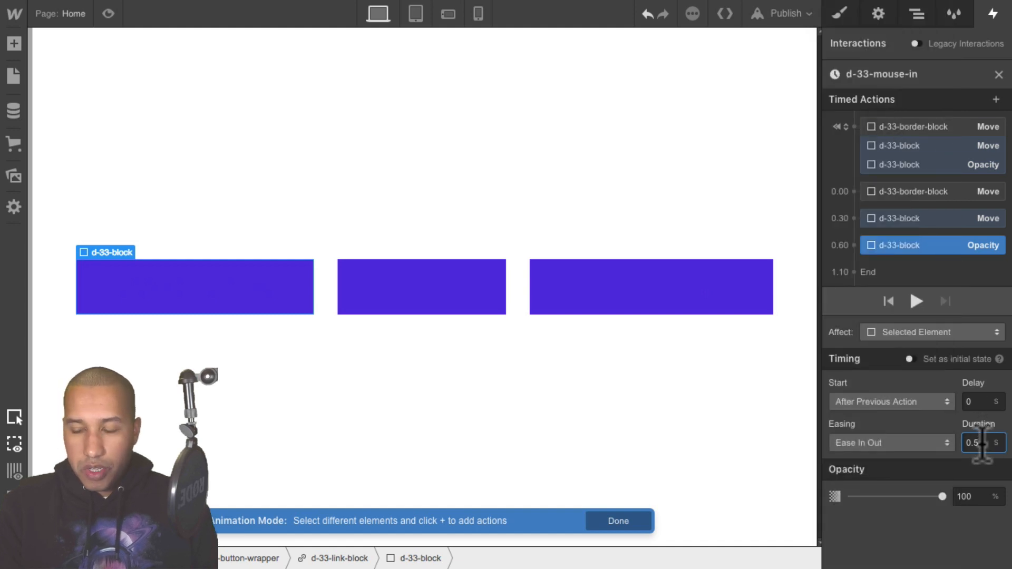
pyautogui.press('BackSpace')
pyautogui.write('3')
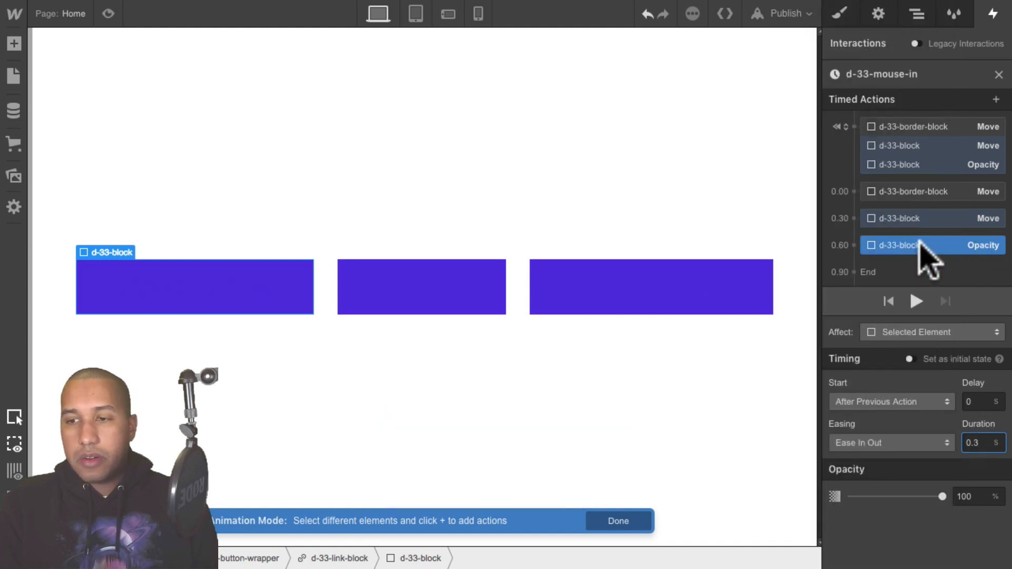
pyautogui.moveTo(925, 253); pyautogui.dragTo(933, 232)
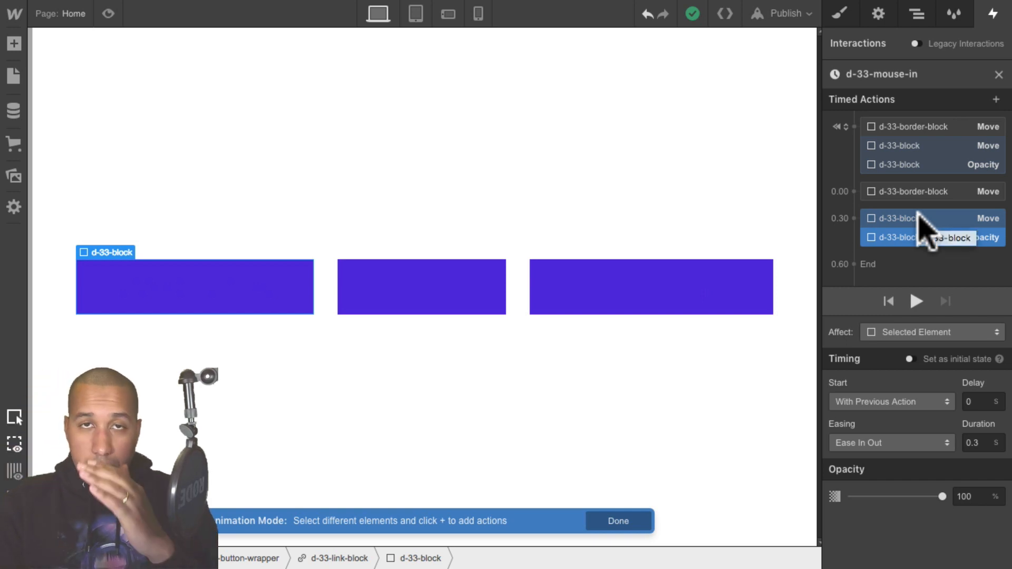
pyautogui.moveTo(918, 213); pyautogui.dragTo(915, 252)
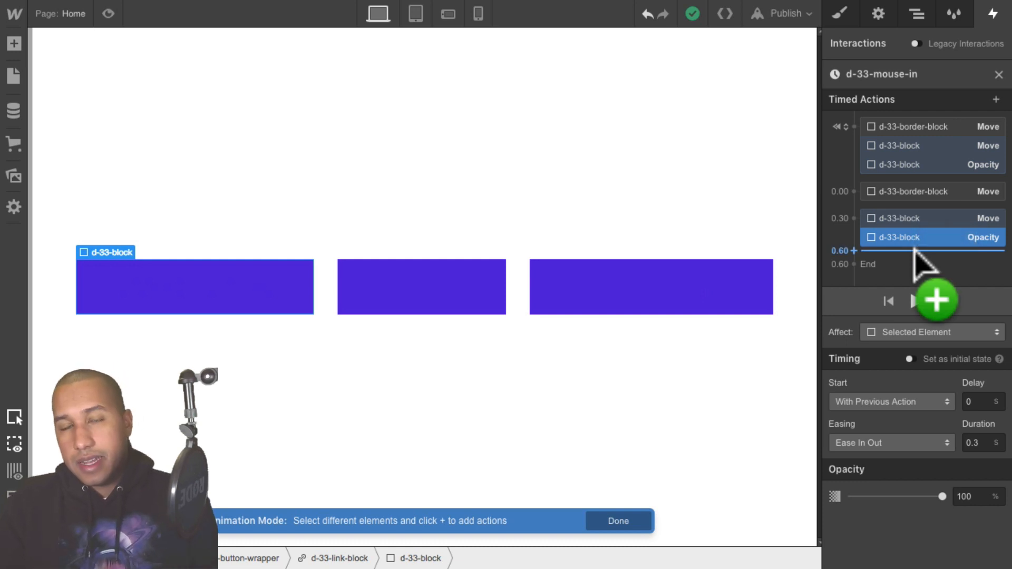
pyautogui.moveTo(915, 252); pyautogui.dragTo(917, 245)
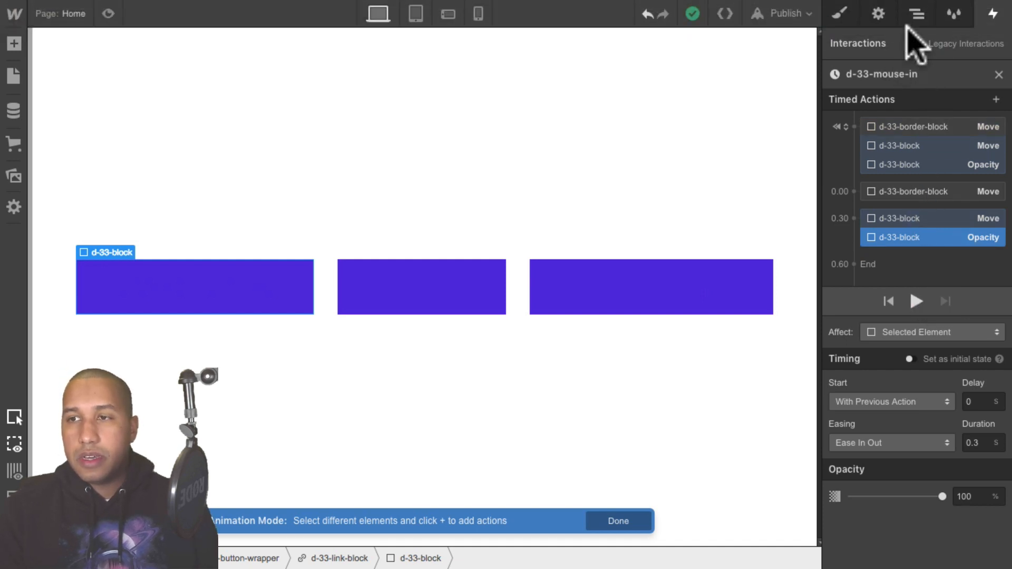
# - Select d-33-button-text and add a Text Color action setting it to white
pyautogui.click(915, 16)
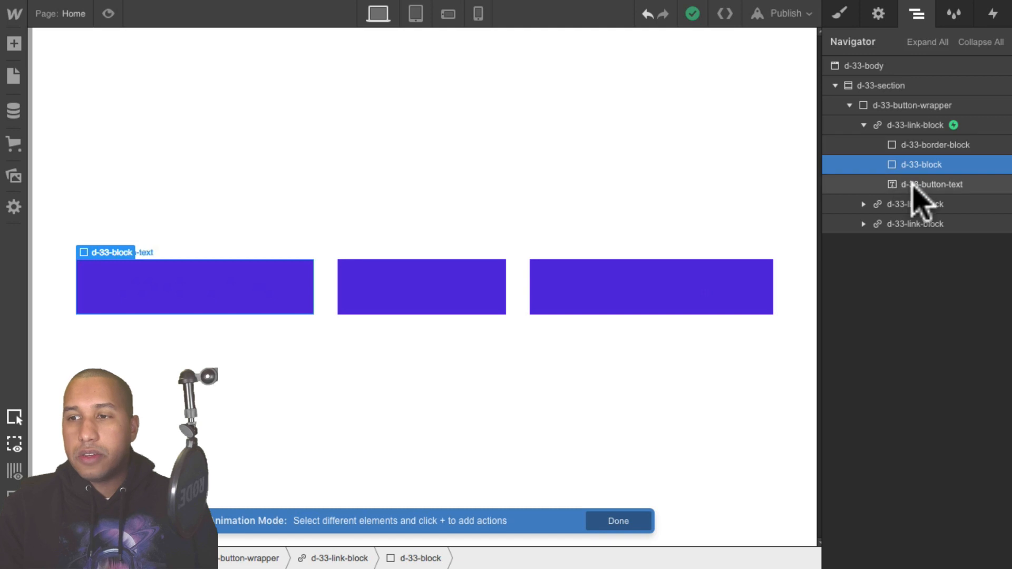
pyautogui.click(917, 184)
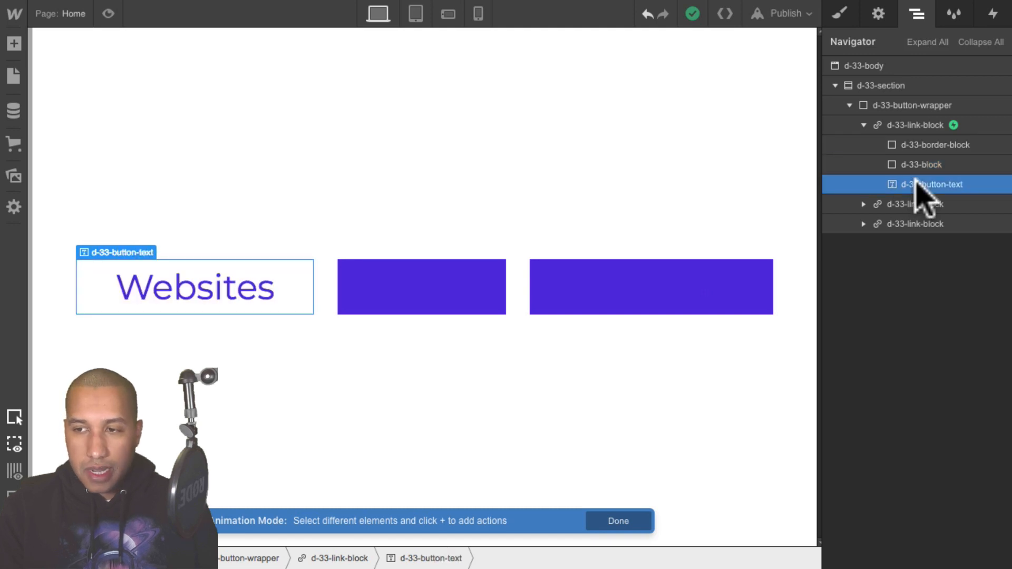
pyautogui.click(994, 12)
pyautogui.click(912, 249)
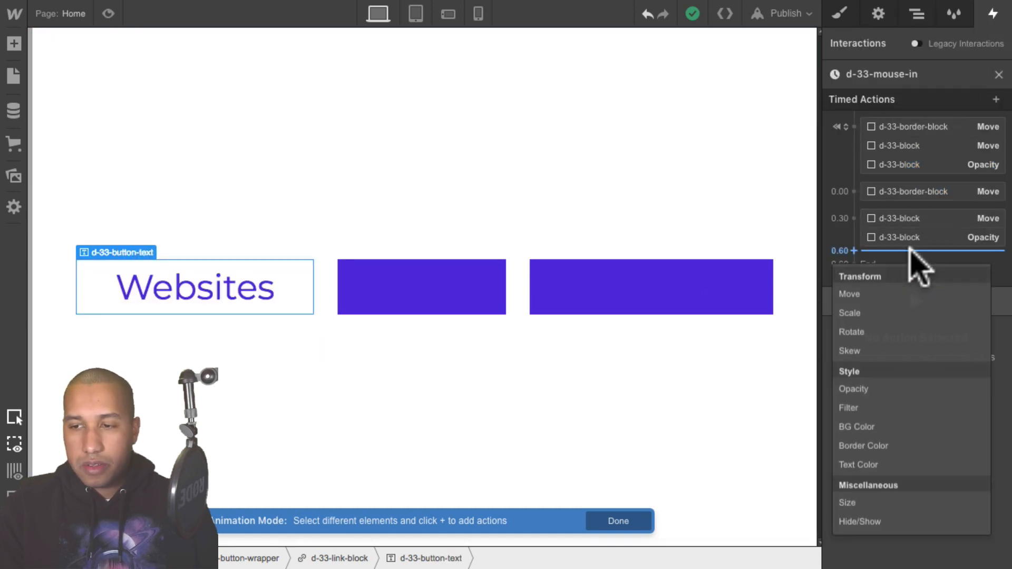
pyautogui.click(869, 465)
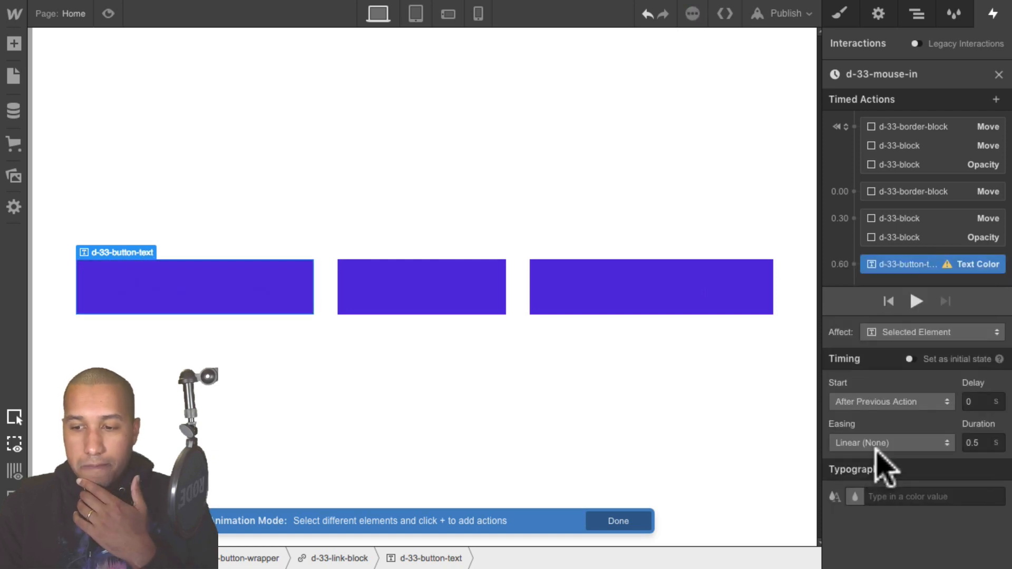
pyautogui.click(856, 497)
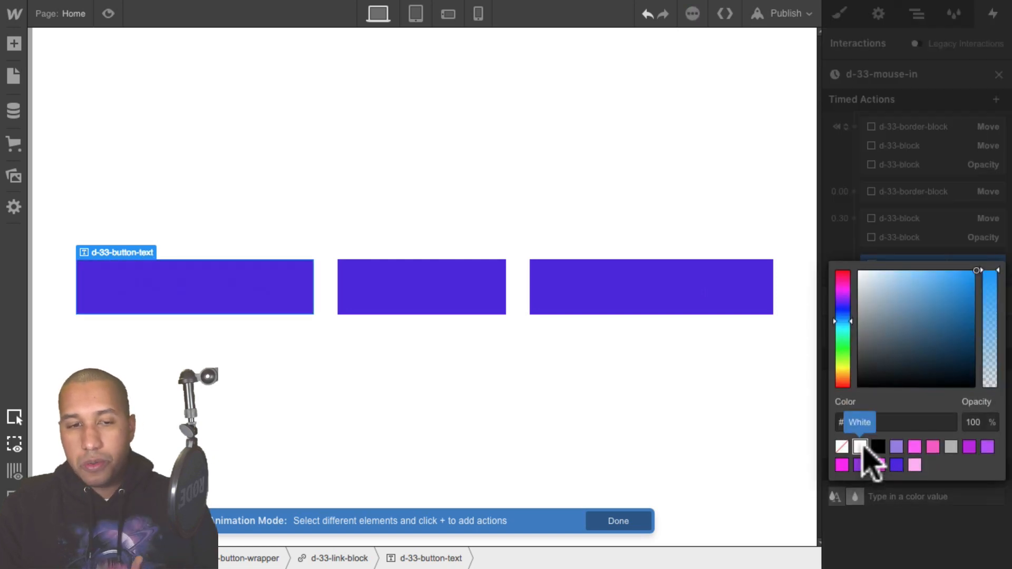
pyautogui.click(860, 447)
pyautogui.click(891, 538)
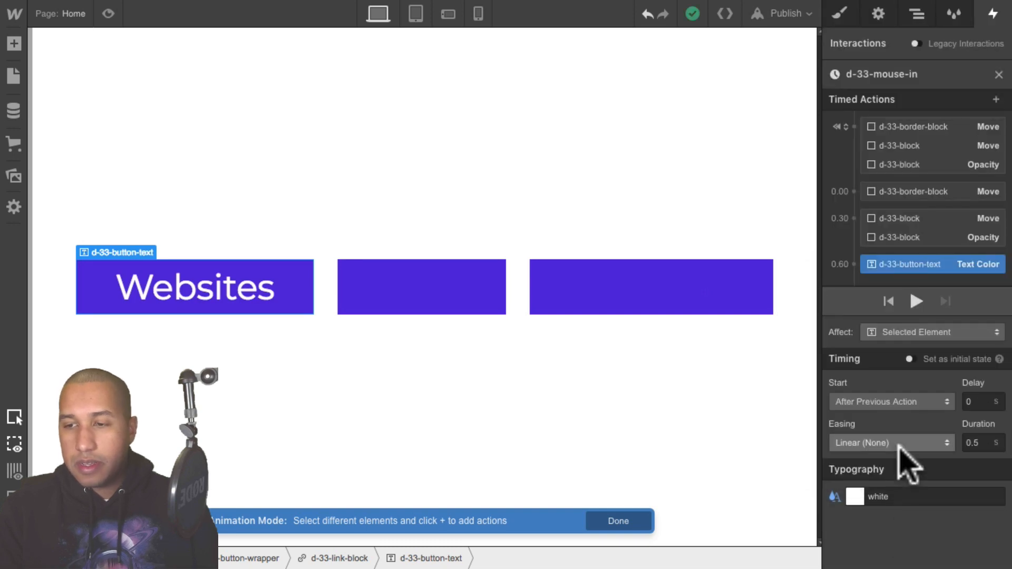
# - Set the text color action's easing to Ease In Out and its duration to 0.3 s
pyautogui.click(896, 443)
pyautogui.click(856, 107)
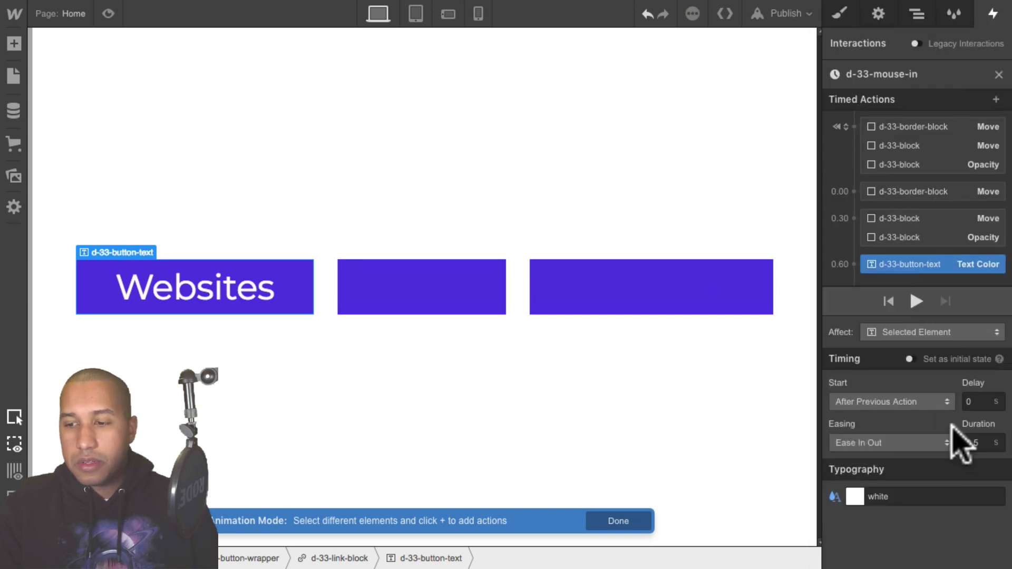
pyautogui.press('BackSpace')
pyautogui.write('3')
pyautogui.press('Return')
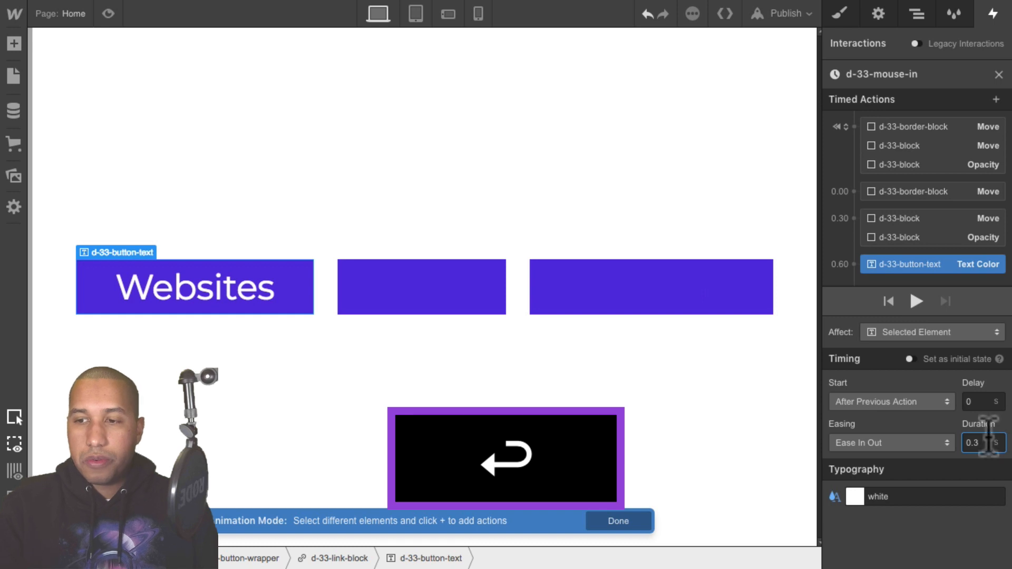
# - Move the text color action up so it starts with the previous actions at 0.30 s, and preview the page
pyautogui.moveTo(930, 263)
pyautogui.mouseDown()
pyautogui.moveTo(928, 232)
pyautogui.moveTo(931, 251)
pyautogui.mouseUp()
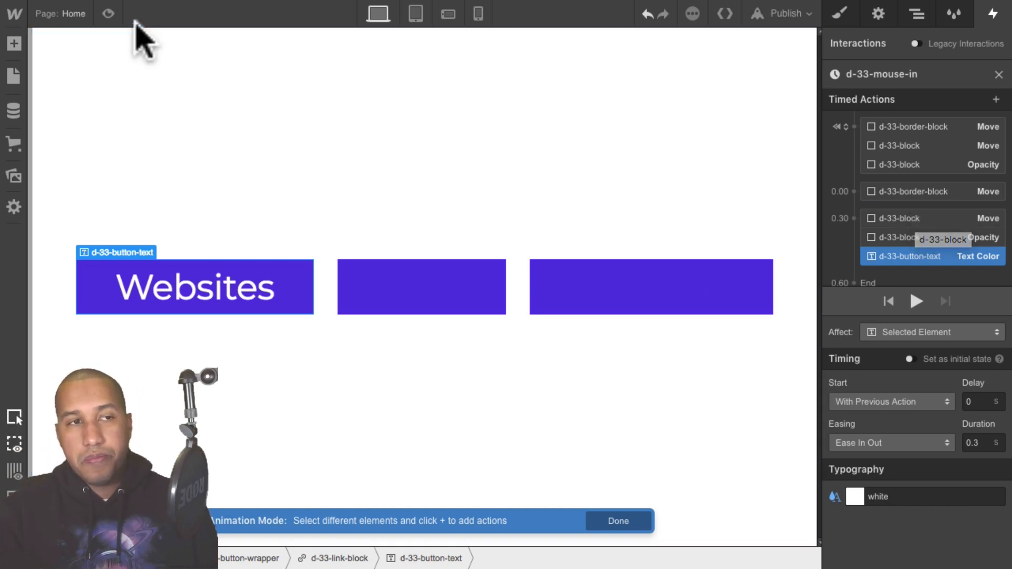
pyautogui.click(108, 13)
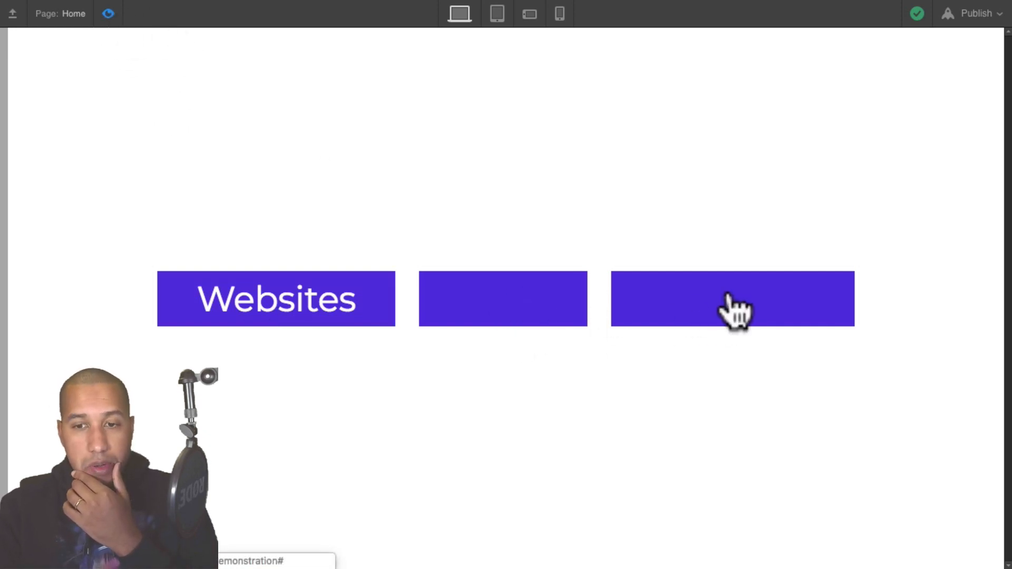
pyautogui.click(108, 13)
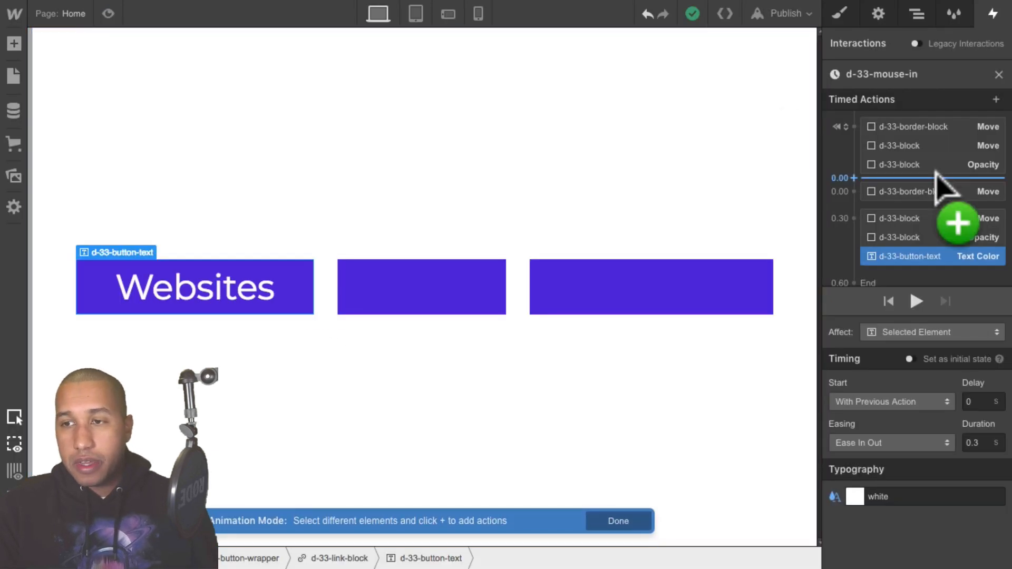
# - Set the d-33-border-block initial Move action to affect its class instead of the selected element, and preview the page
pyautogui.click(916, 129)
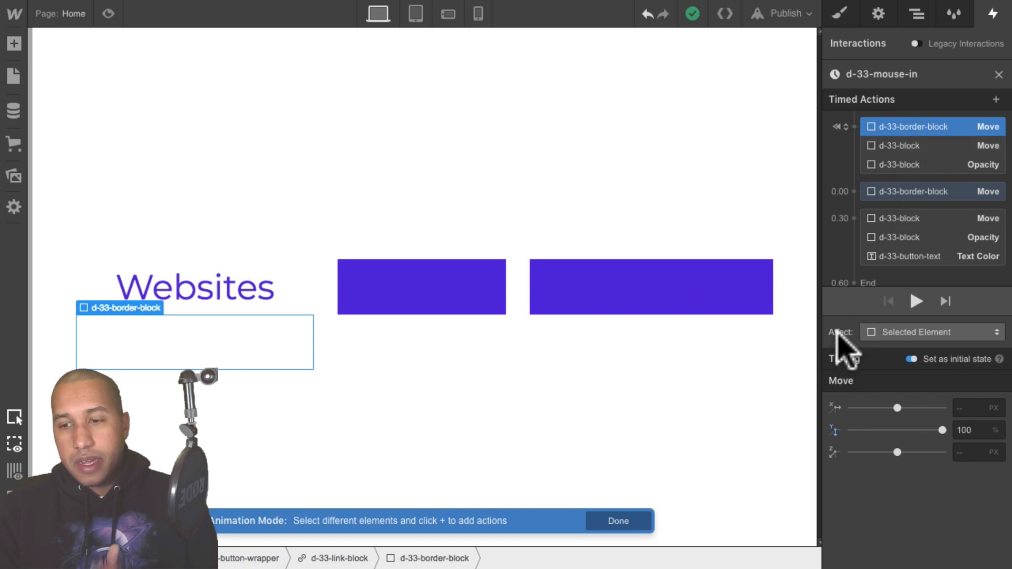
pyautogui.click(900, 333)
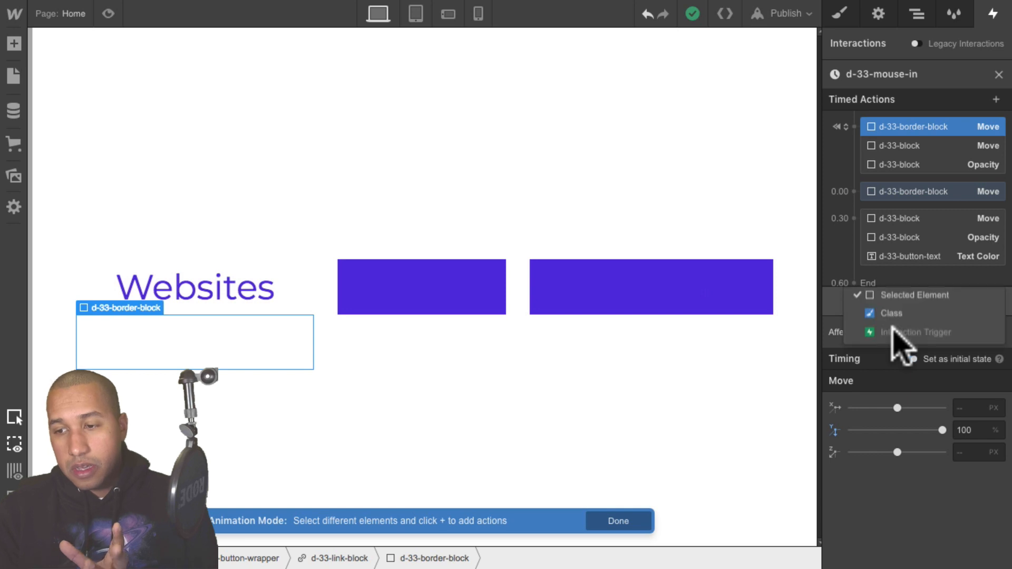
pyautogui.click(920, 326)
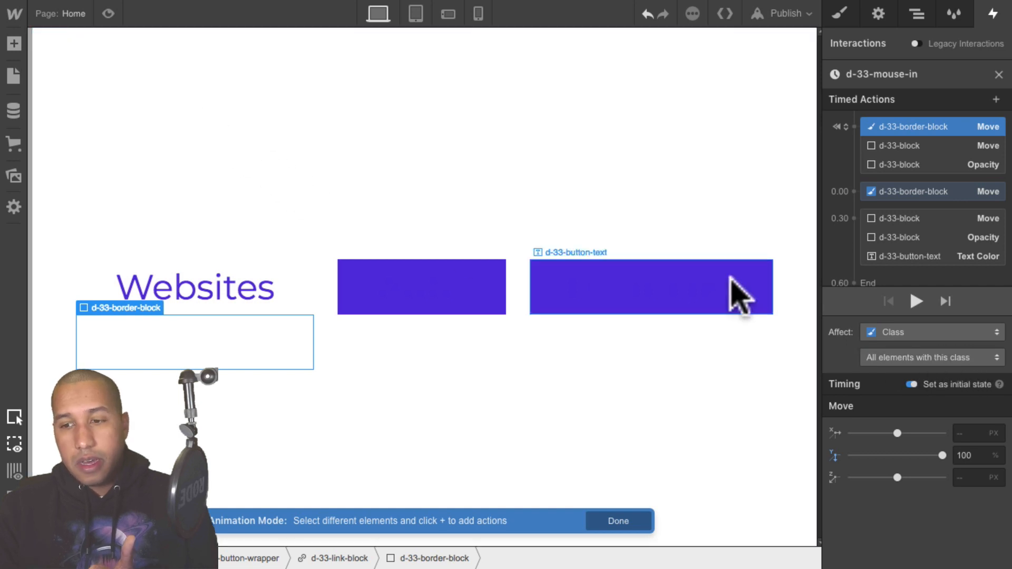
pyautogui.click(108, 13)
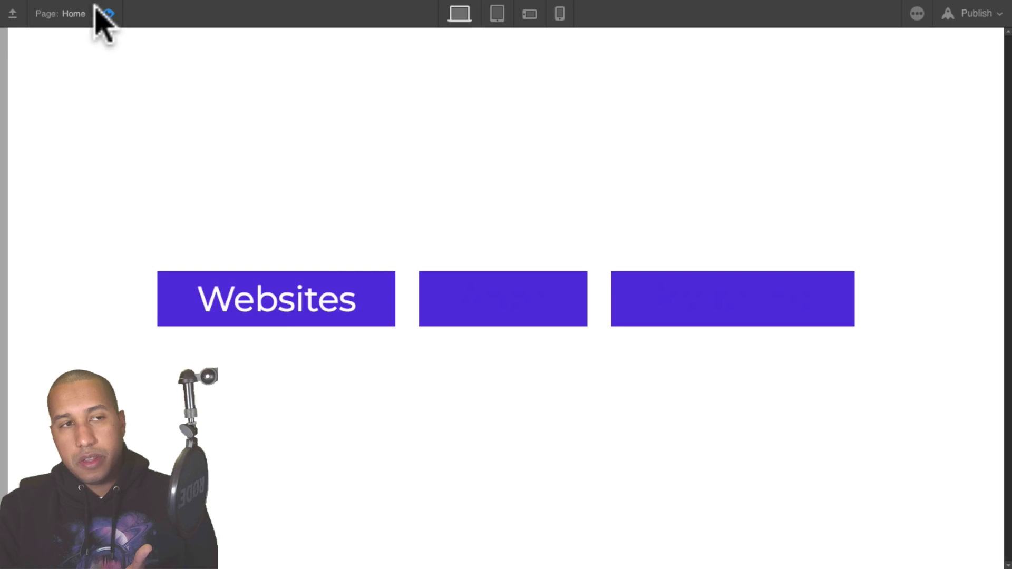
pyautogui.click(108, 13)
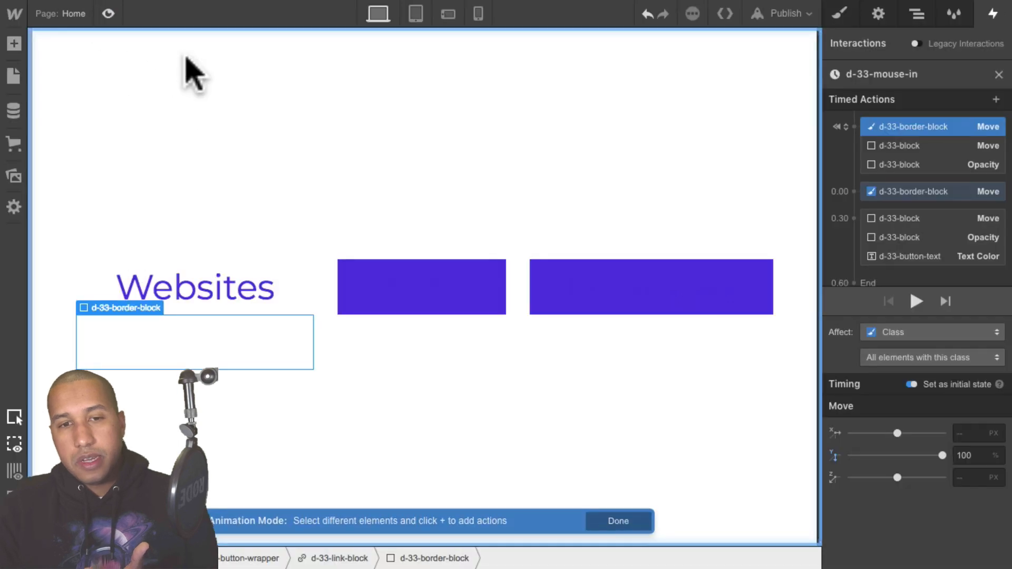
# - Restrict the d-33-border-block action to only children with this class inside the interaction trigger
pyautogui.click(901, 356)
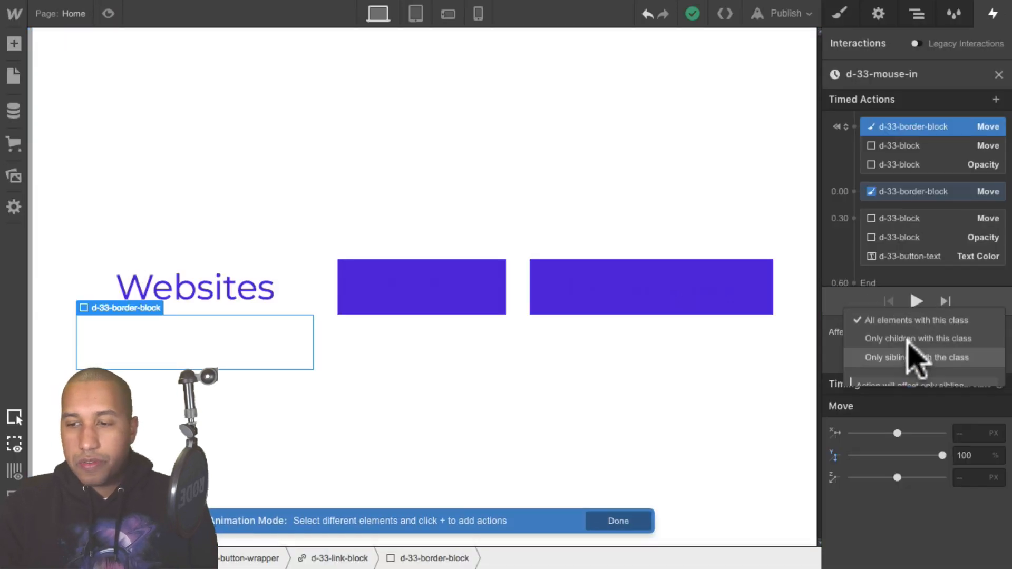
pyautogui.click(981, 341)
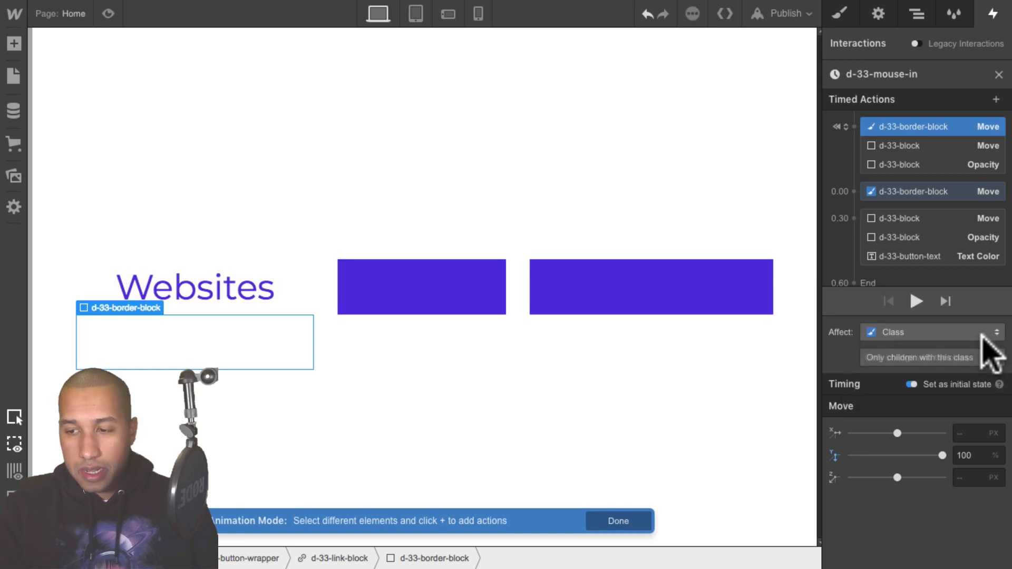
pyautogui.click(917, 16)
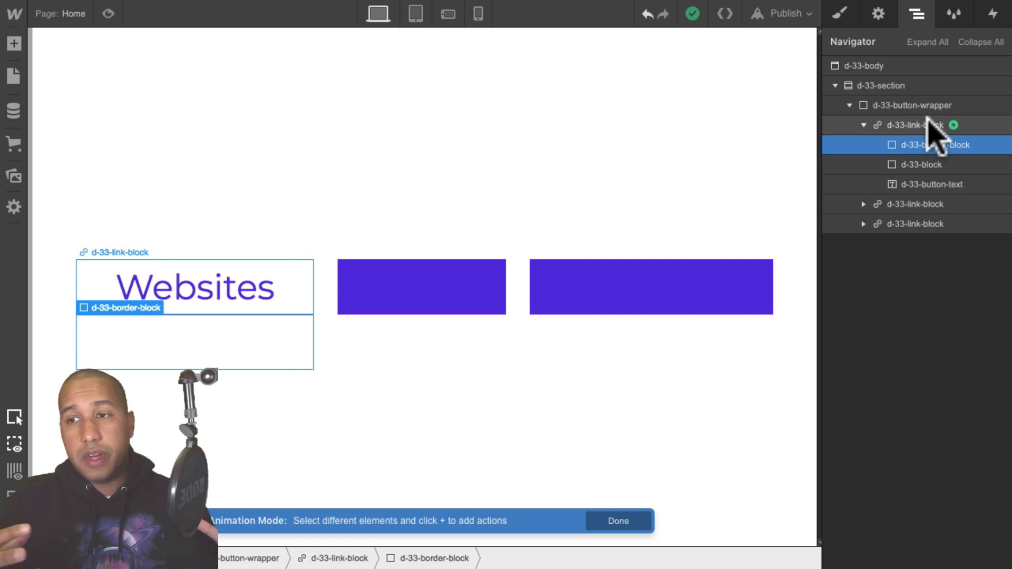
pyautogui.click(993, 13)
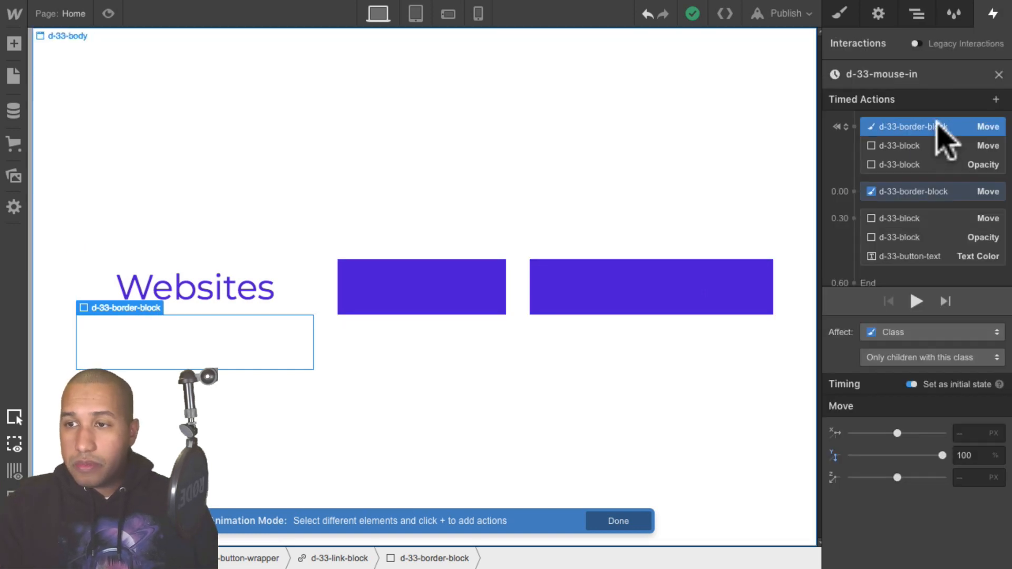
# - Set the d-33-block Move action to affect its class, limited to only children with this class
pyautogui.click(907, 143)
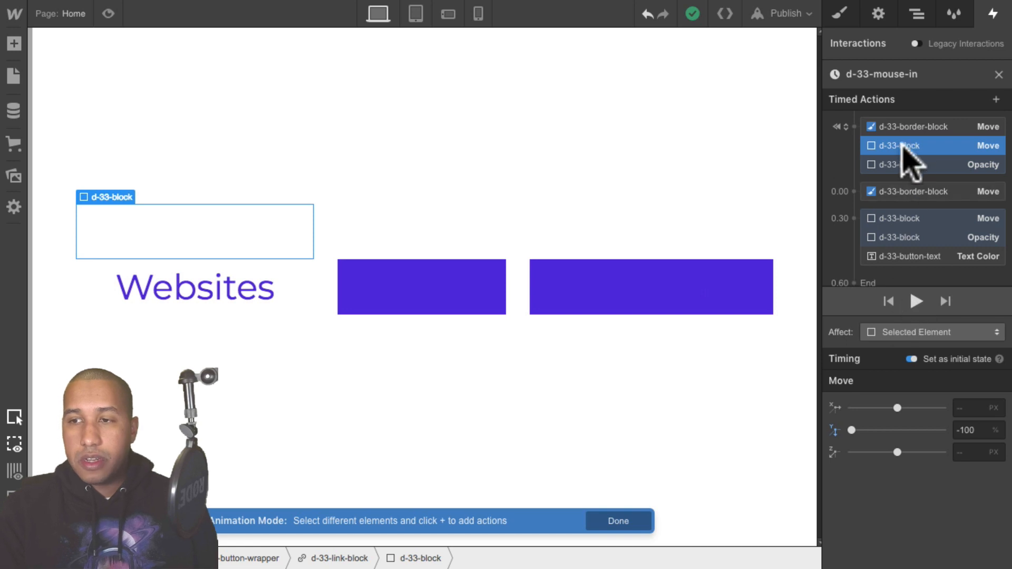
pyautogui.click(912, 332)
pyautogui.click(920, 313)
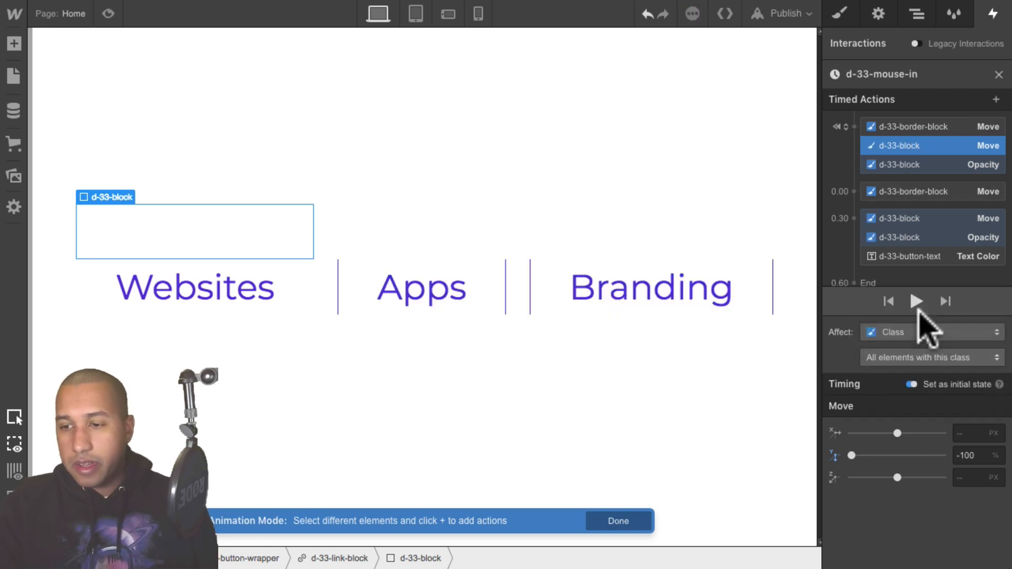
pyautogui.click(921, 353)
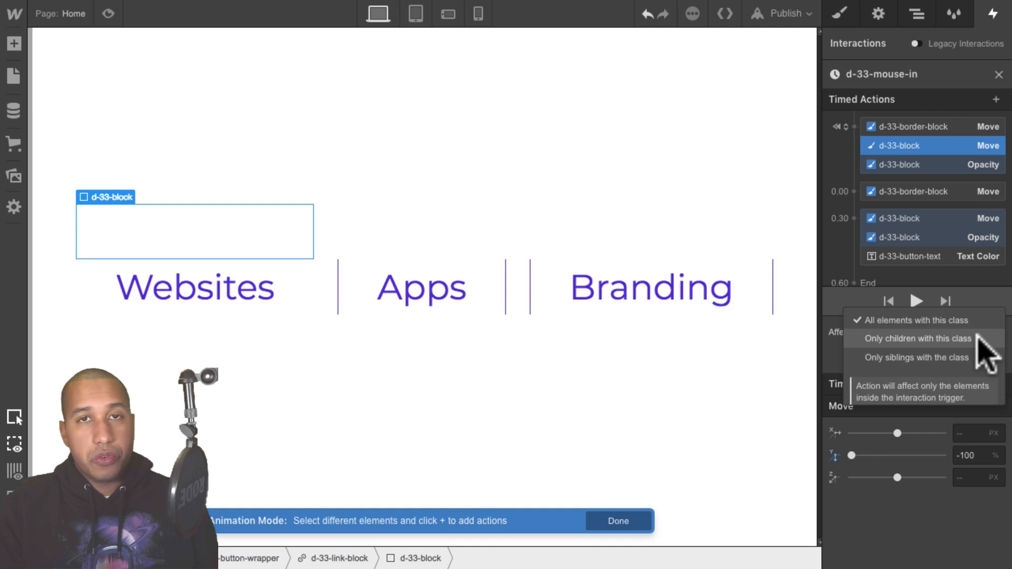
pyautogui.click(920, 339)
# - Set the d-33-button-text Text Color action to affect its class, limited to only children with this class
pyautogui.scroll(-1, 925, 210)
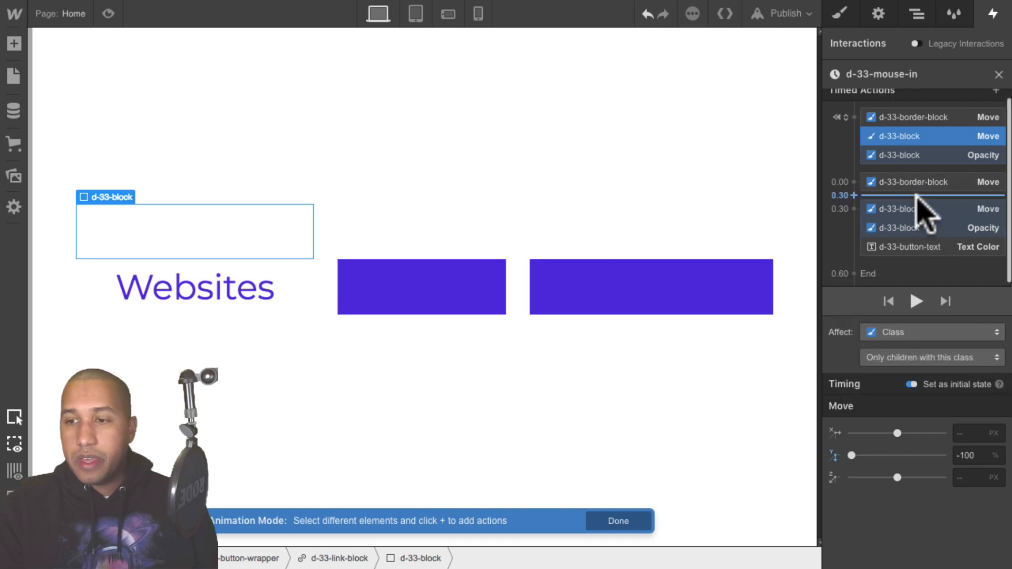
pyautogui.moveTo(889, 180); pyautogui.dragTo(881, 149)
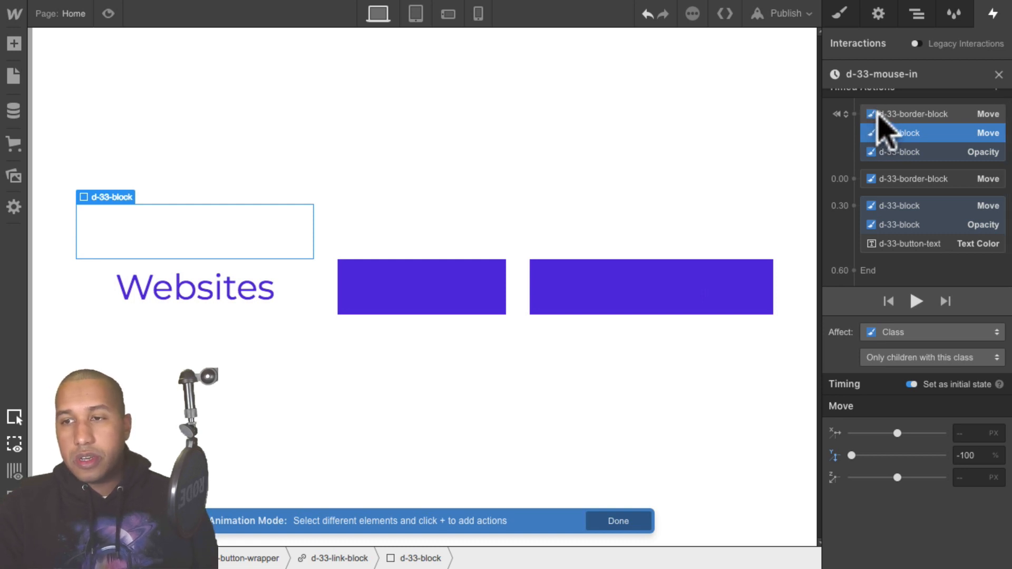
pyautogui.click(920, 245)
pyautogui.click(902, 332)
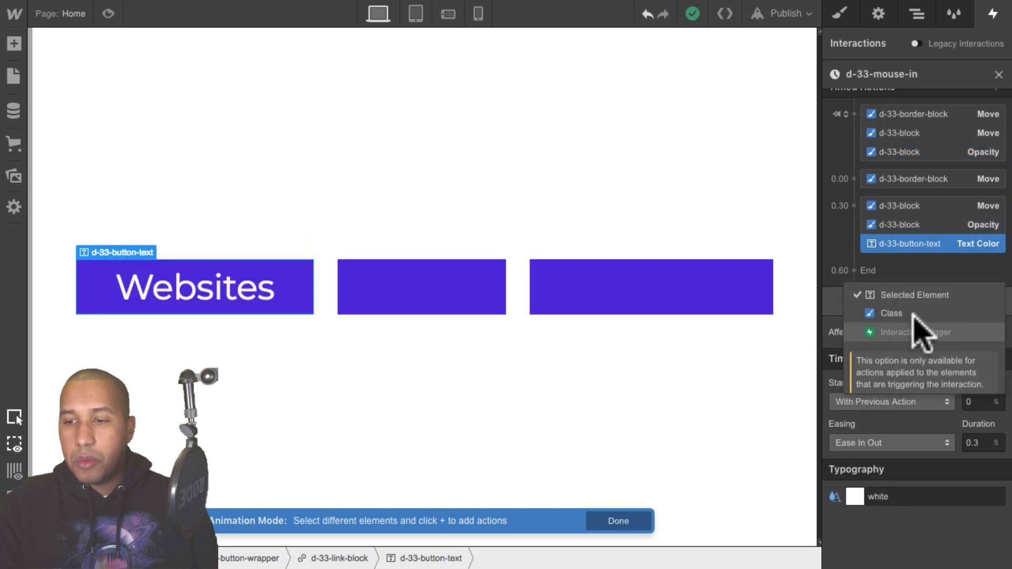
pyautogui.click(940, 313)
pyautogui.click(935, 358)
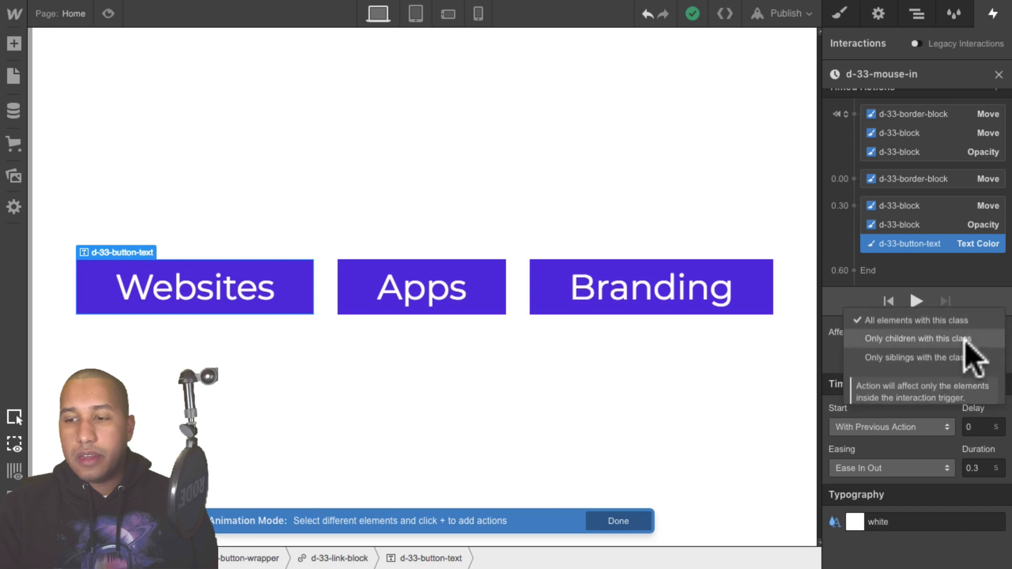
pyautogui.click(976, 338)
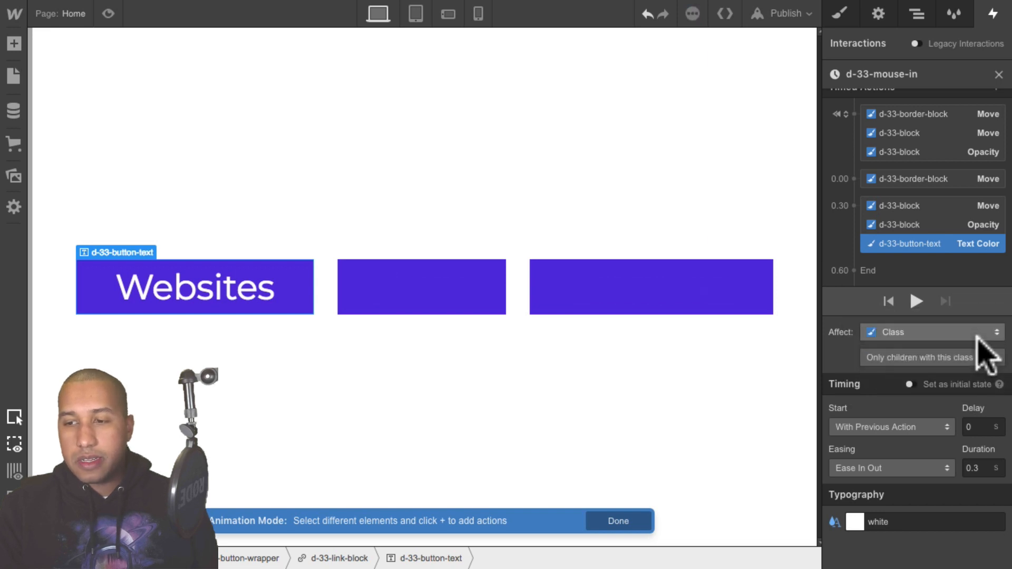
# - Preview the page, then select the first d-33-link-block in the Navigator
pyautogui.click(108, 13)
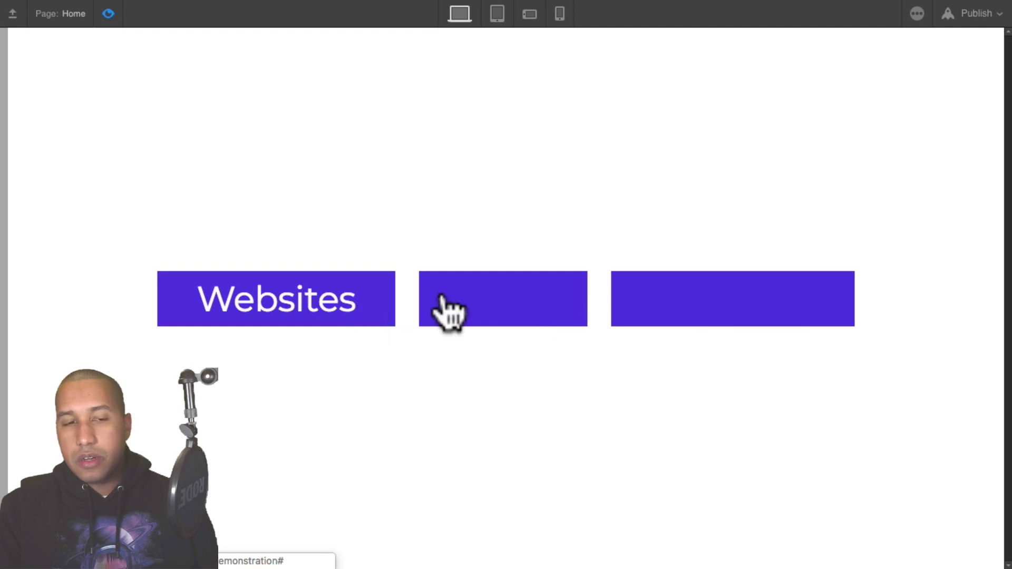
pyautogui.click(108, 14)
pyautogui.click(920, 20)
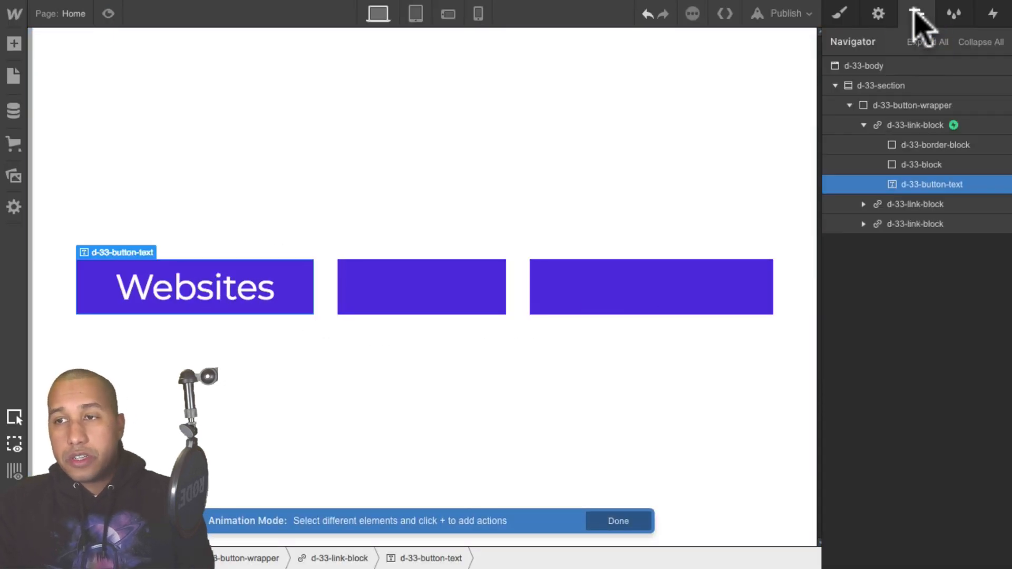
pyautogui.click(914, 126)
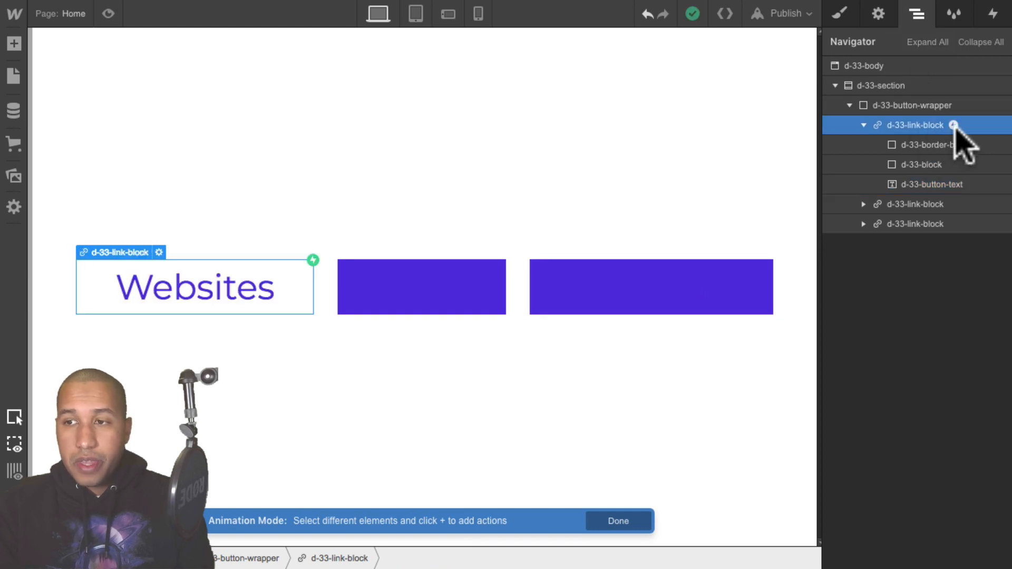
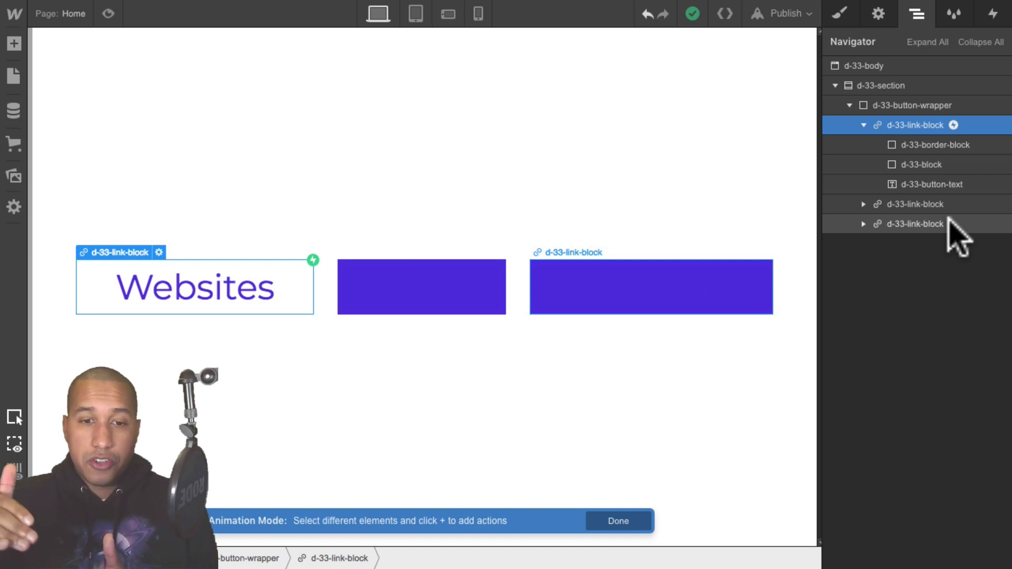
# - Close the mouse-in animation and set the Mouse Hover trigger to fire on all elements with the d-33-link-block class
pyautogui.click(992, 13)
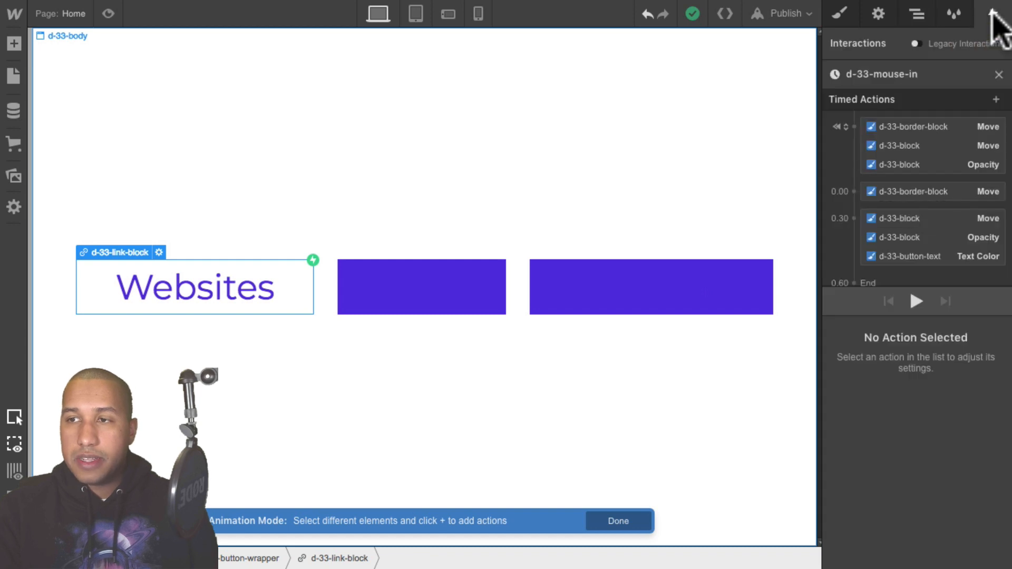
pyautogui.click(997, 73)
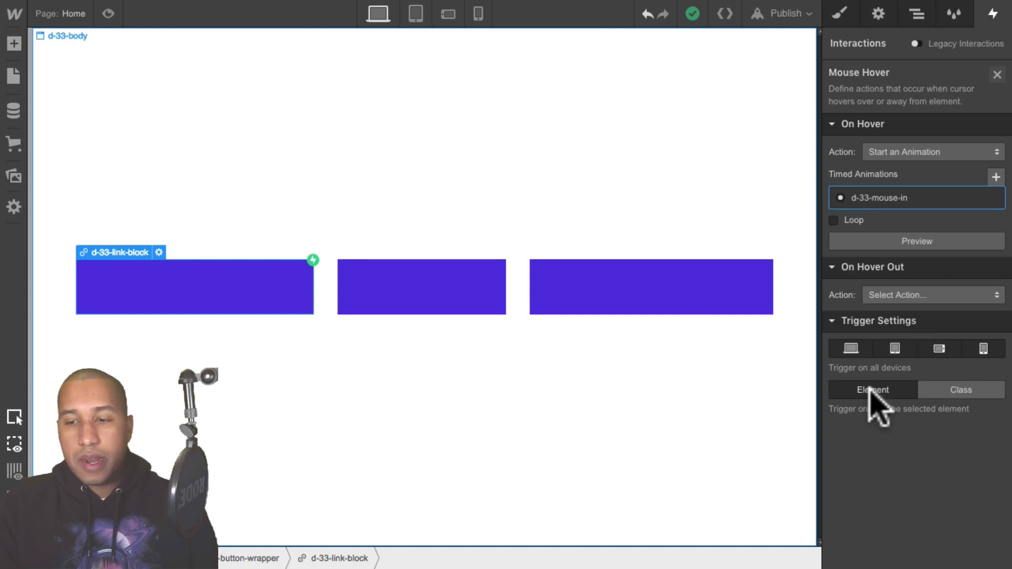
pyautogui.click(960, 389)
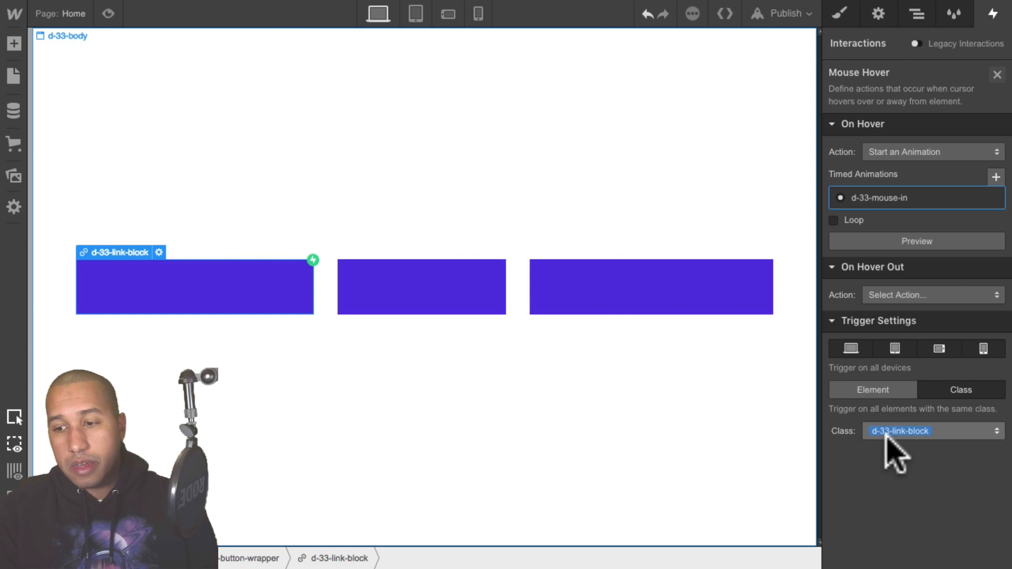
# - Preview the page to test the hover animation on the three buttons, then exit preview
pyautogui.click(916, 15)
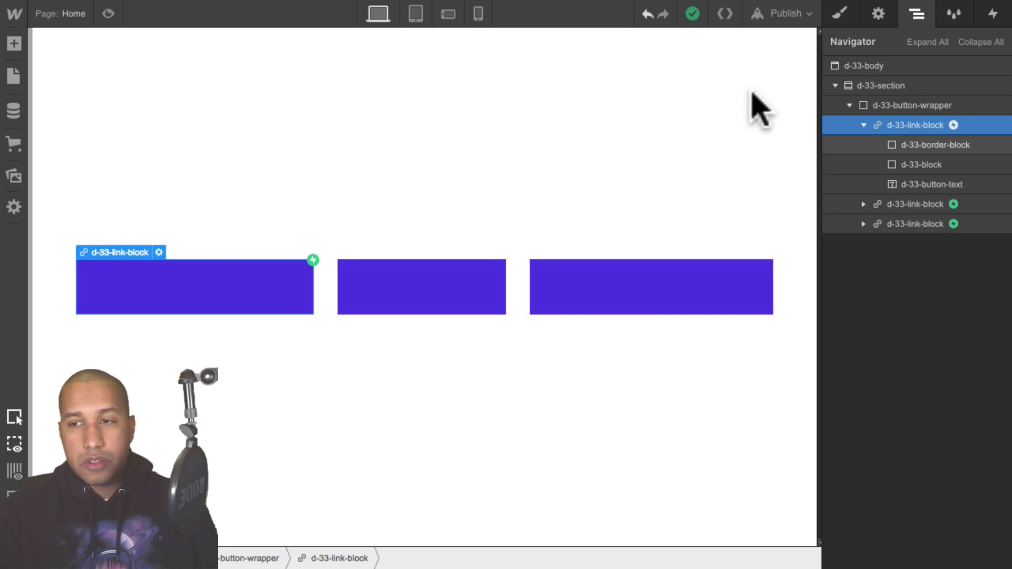
pyautogui.click(107, 13)
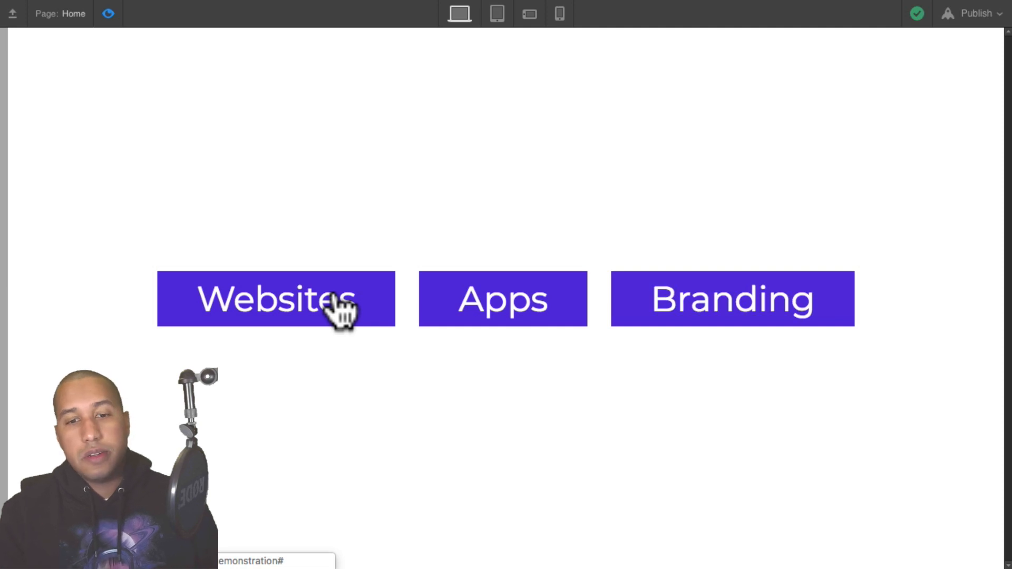
pyautogui.click(108, 13)
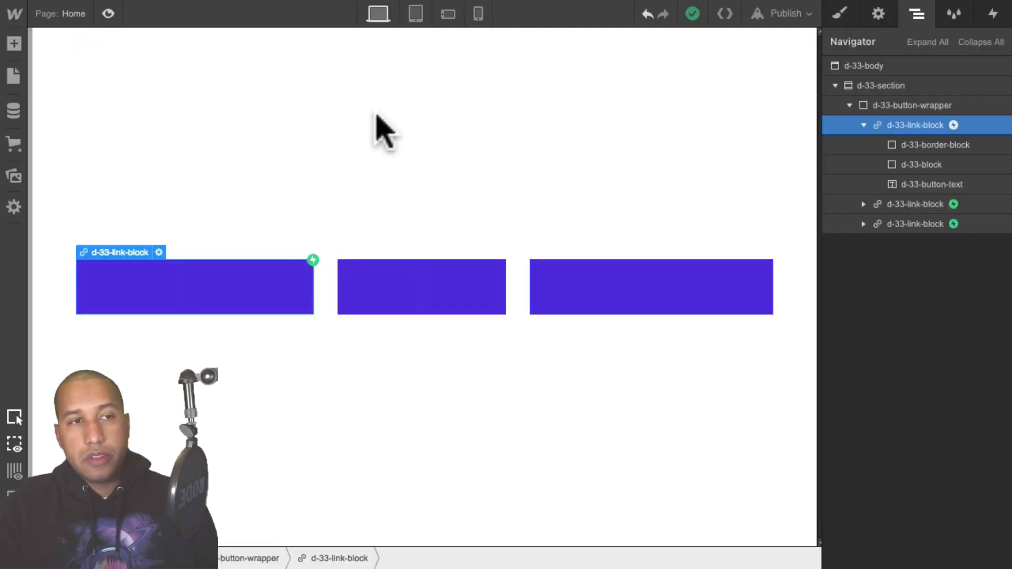
# - Set the On Hover Out action to start an animation, duplicating d-33-mouse-in and selecting the copy
pyautogui.click(994, 13)
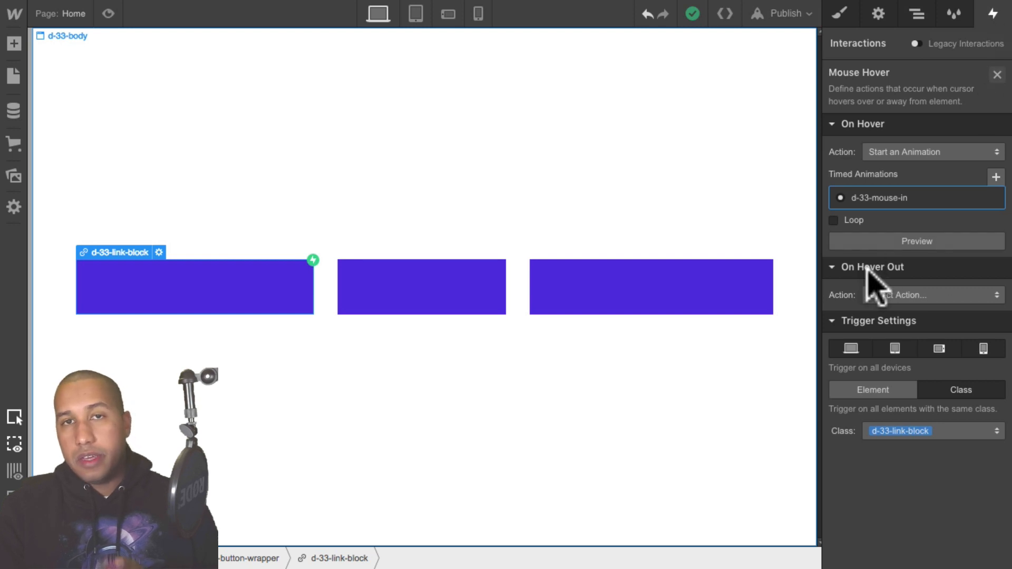
pyautogui.click(901, 295)
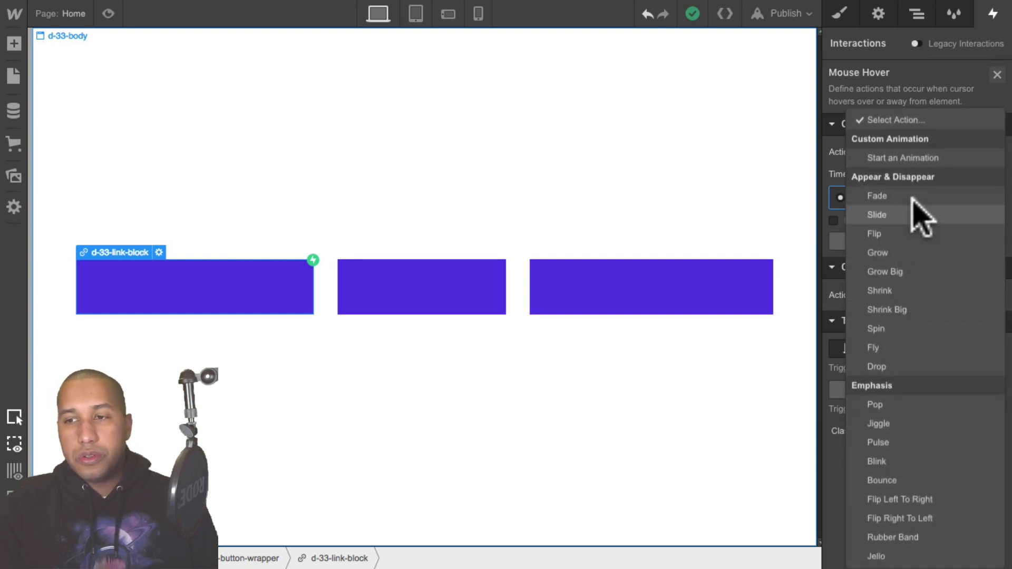
pyautogui.click(901, 158)
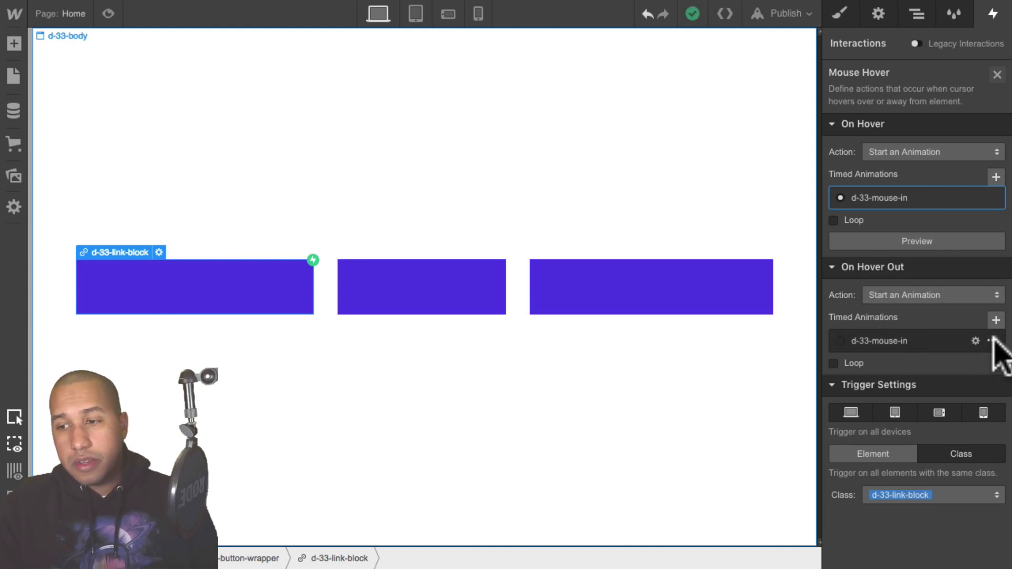
pyautogui.click(993, 341)
pyautogui.click(969, 401)
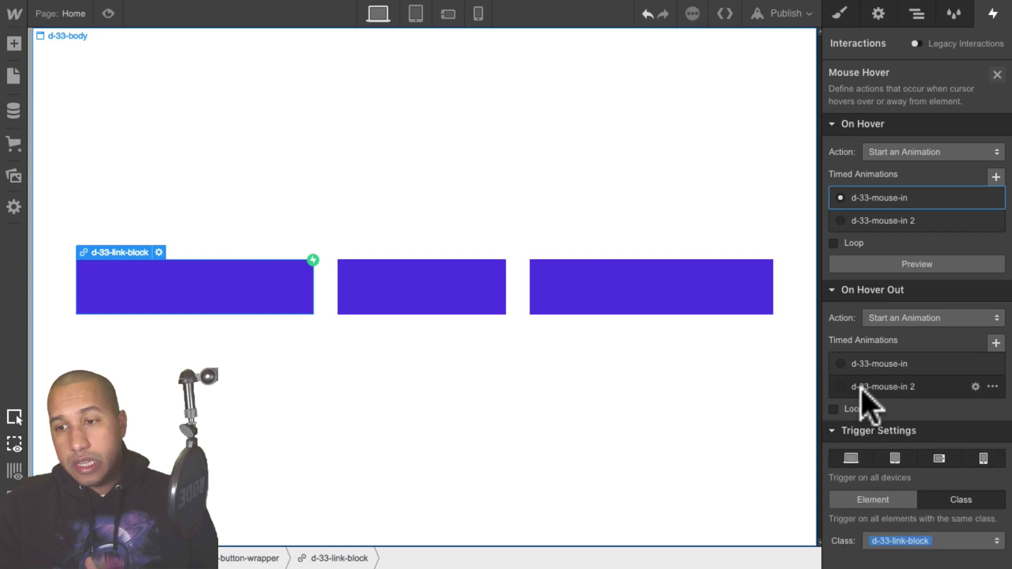
pyautogui.click(840, 386)
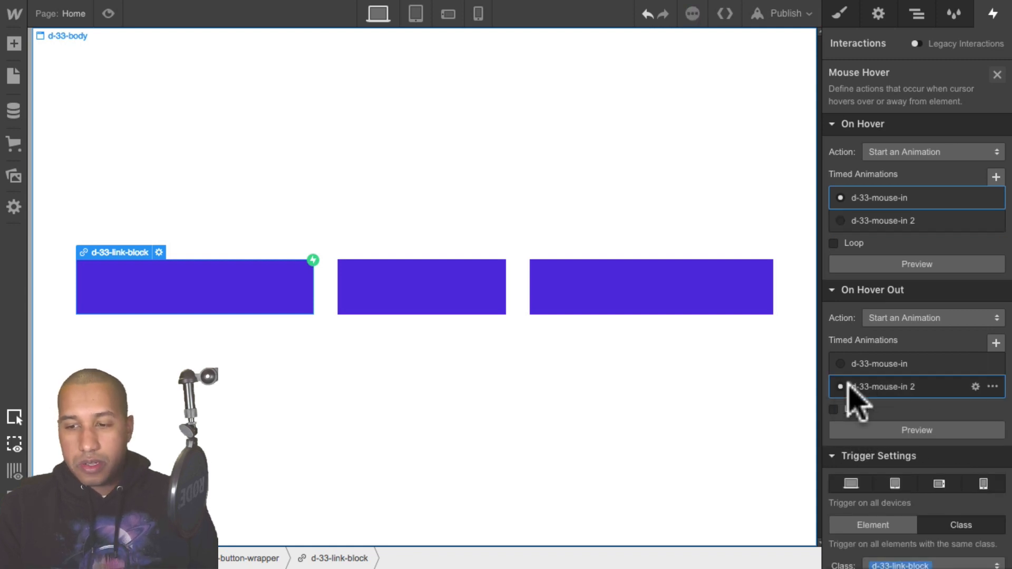
# - Open the duplicated animation and rename it d-33-mouse-out
pyautogui.click(893, 400)
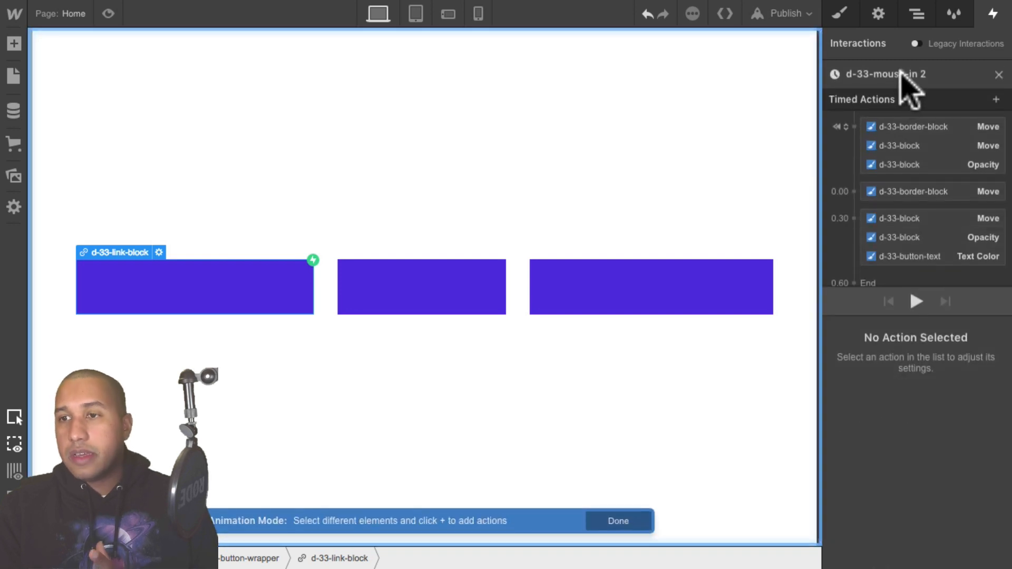
pyautogui.click(888, 74)
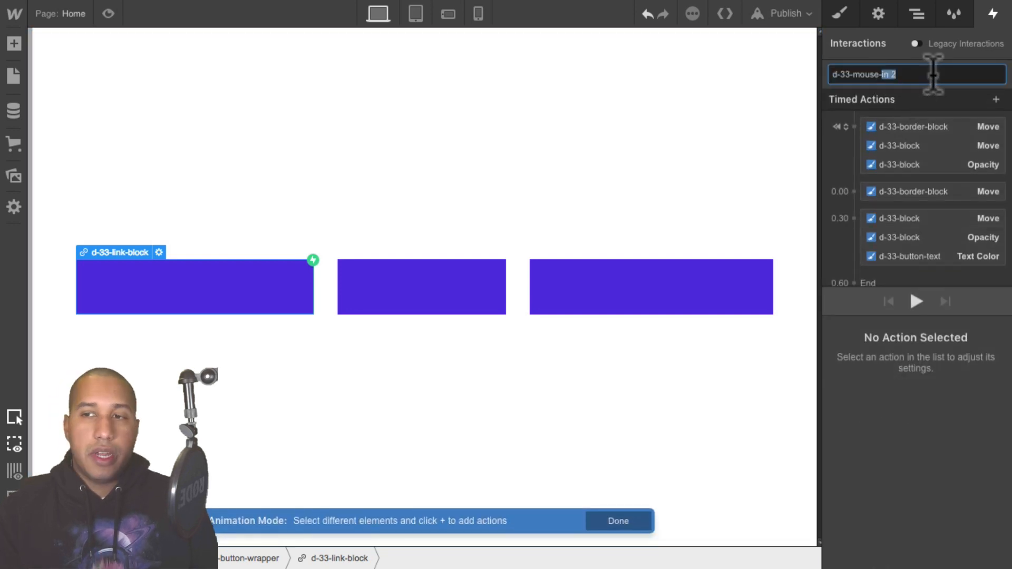
pyautogui.write('out')
pyautogui.press('Return')
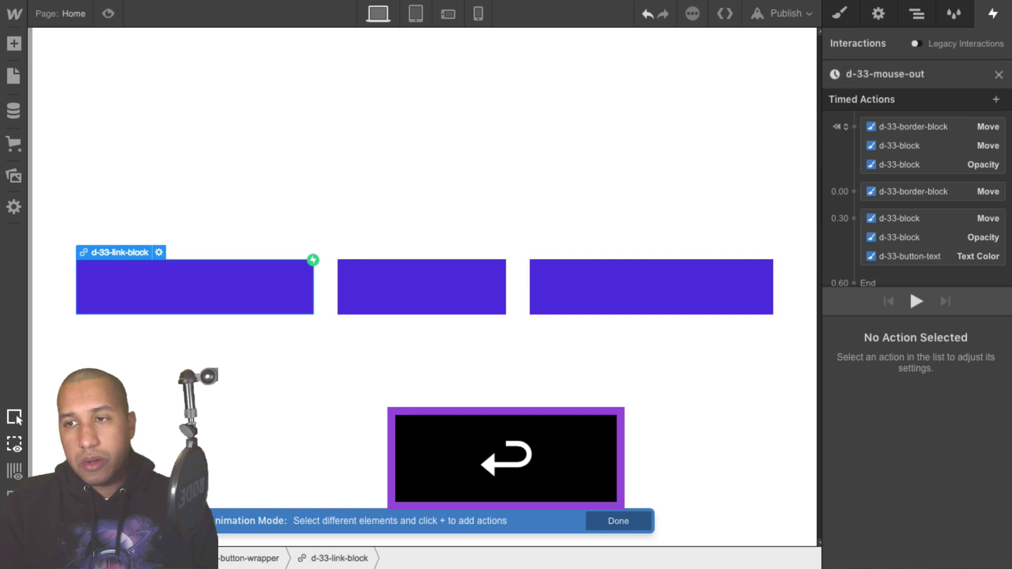
# - Delete the three initial-state actions from the d-33-mouse-out timeline
pyautogui.click(932, 129)
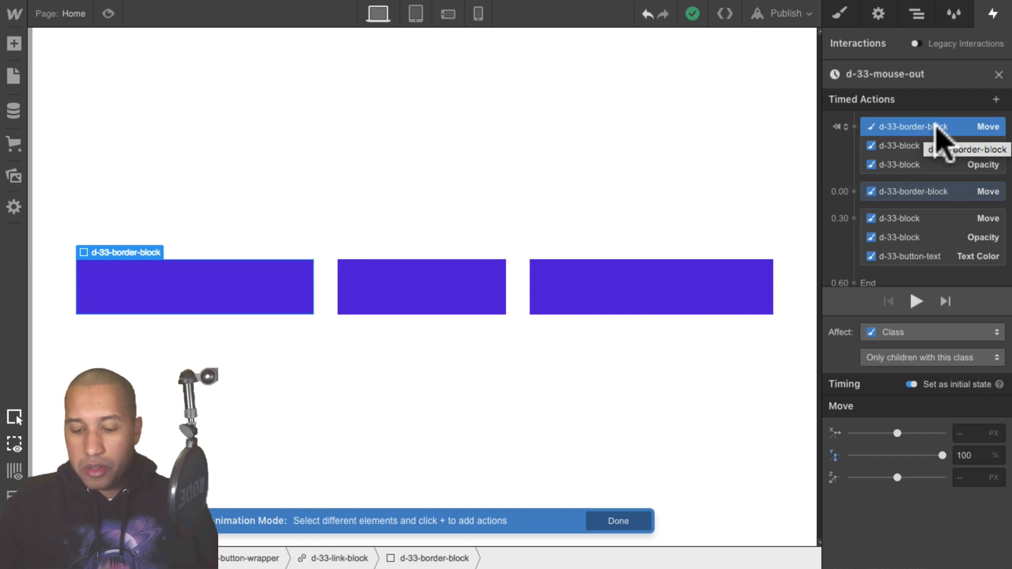
pyautogui.press('BackSpace')
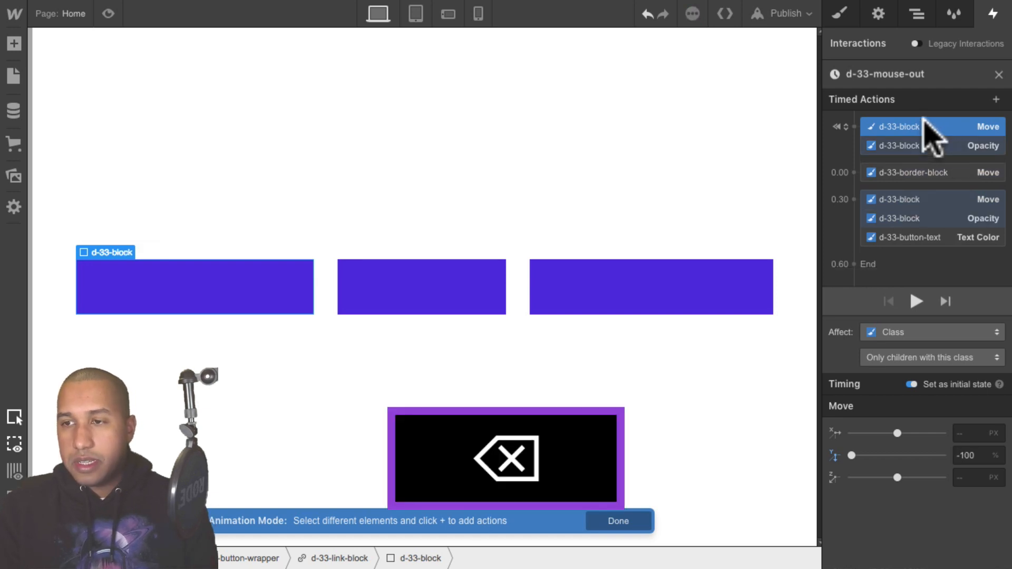
pyautogui.press('BackSpace')
pyautogui.press('BackSpace')
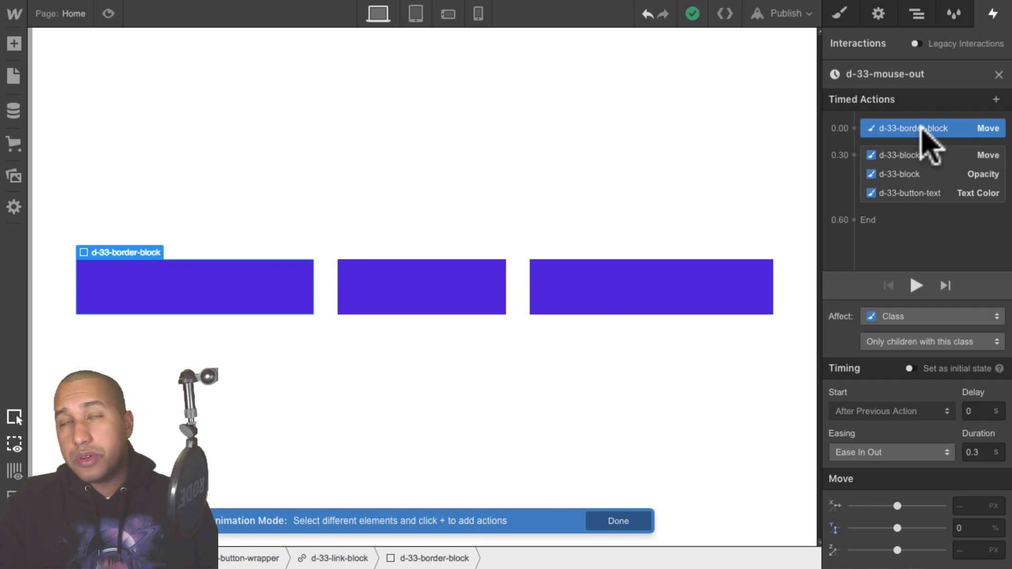
# - Switch to the published demo tab to examine its hover-out behaviour, then return to the Designer tab
pyautogui.moveTo(275, 4)
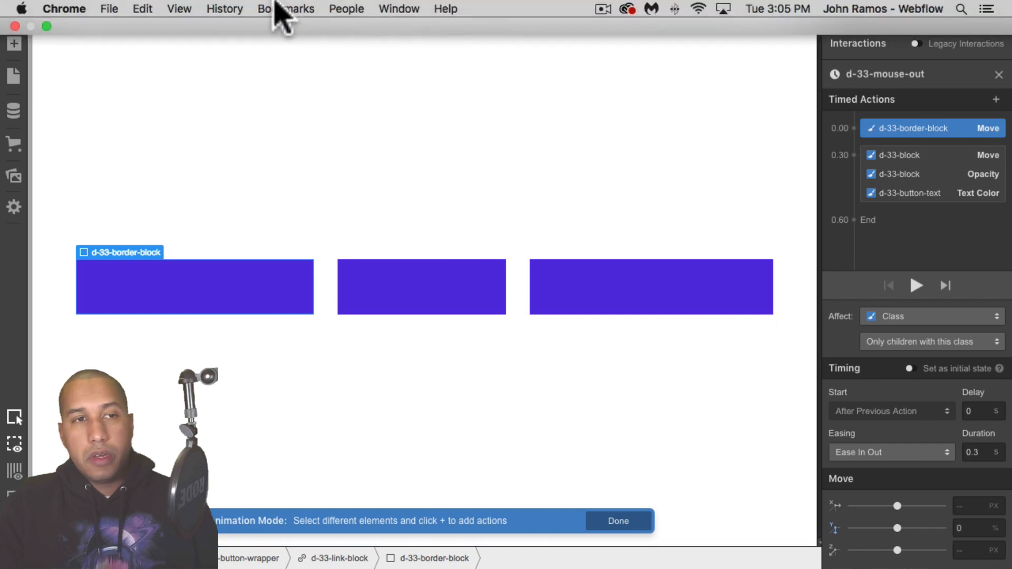
pyautogui.click(178, 8)
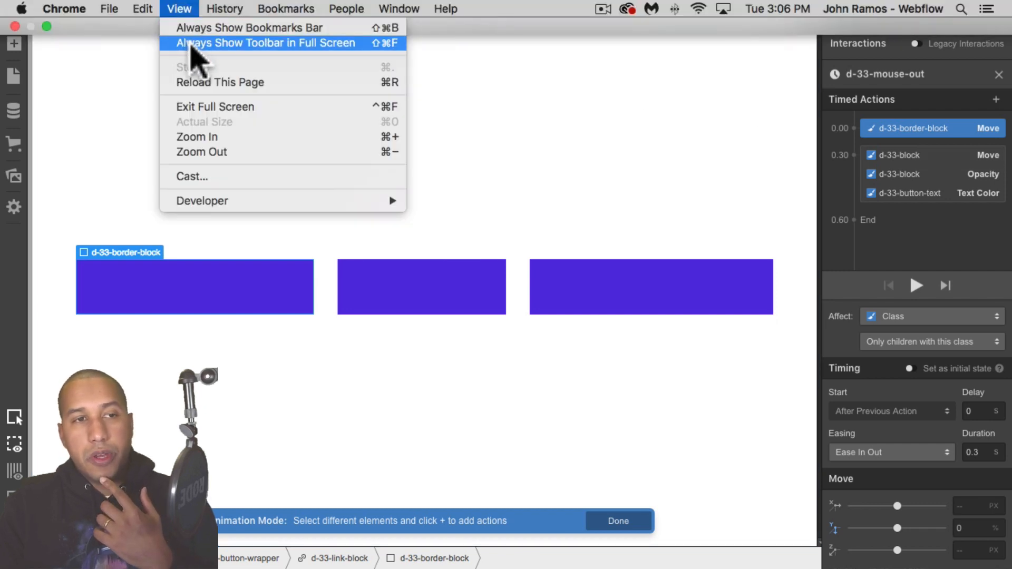
pyautogui.click(191, 45)
pyautogui.click(103, 52)
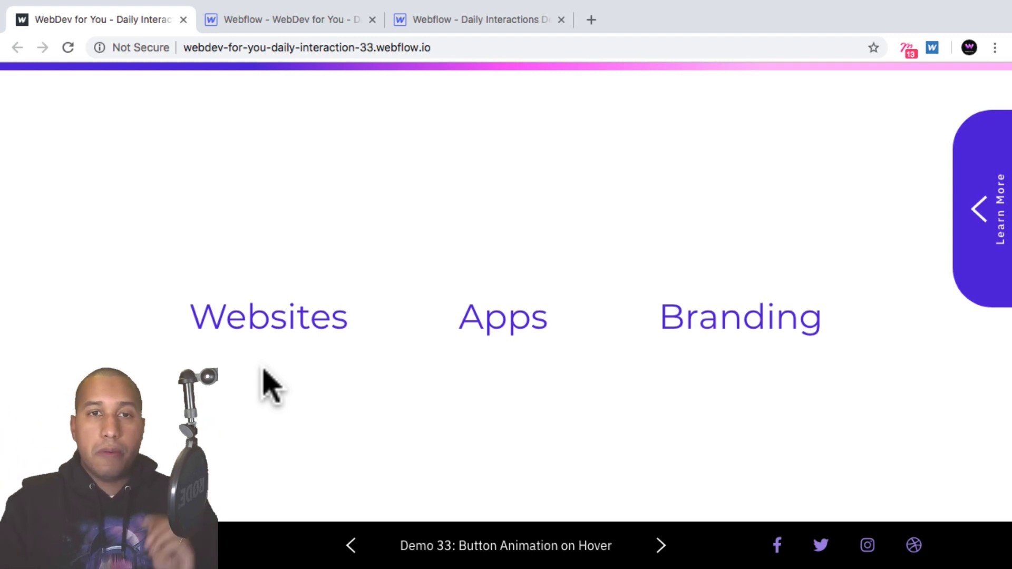
pyautogui.click(476, 19)
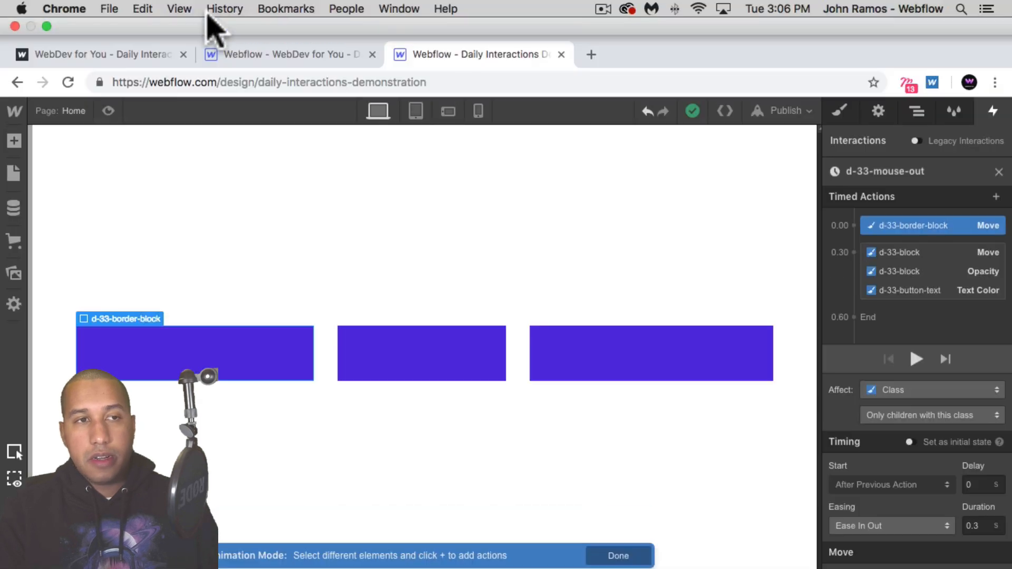
pyautogui.click(180, 9)
pyautogui.click(191, 41)
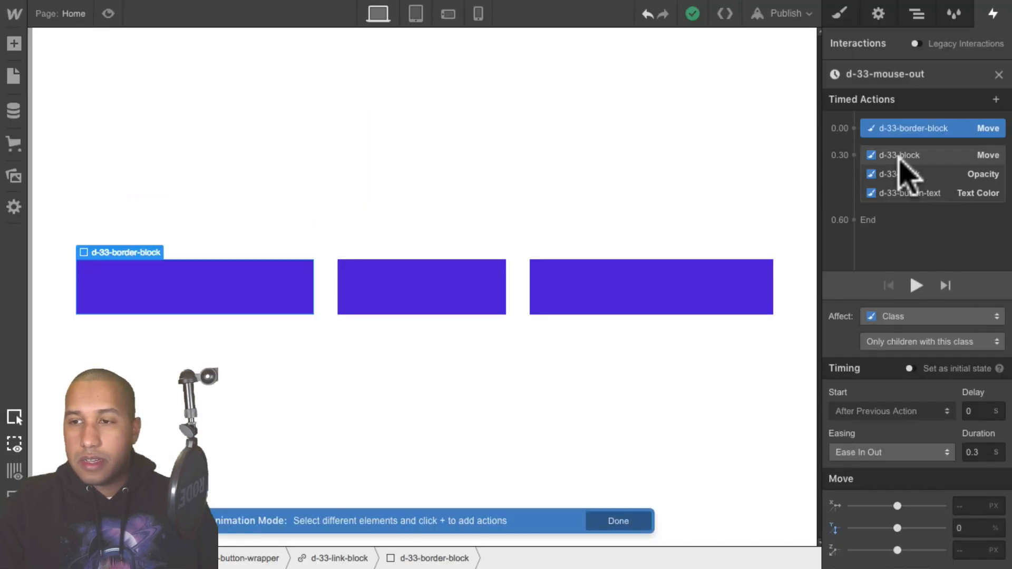
# - Reorder the timeline so the d-33-block Move, Opacity and button-text Text Color actions play before the border-block Move
pyautogui.click(911, 155)
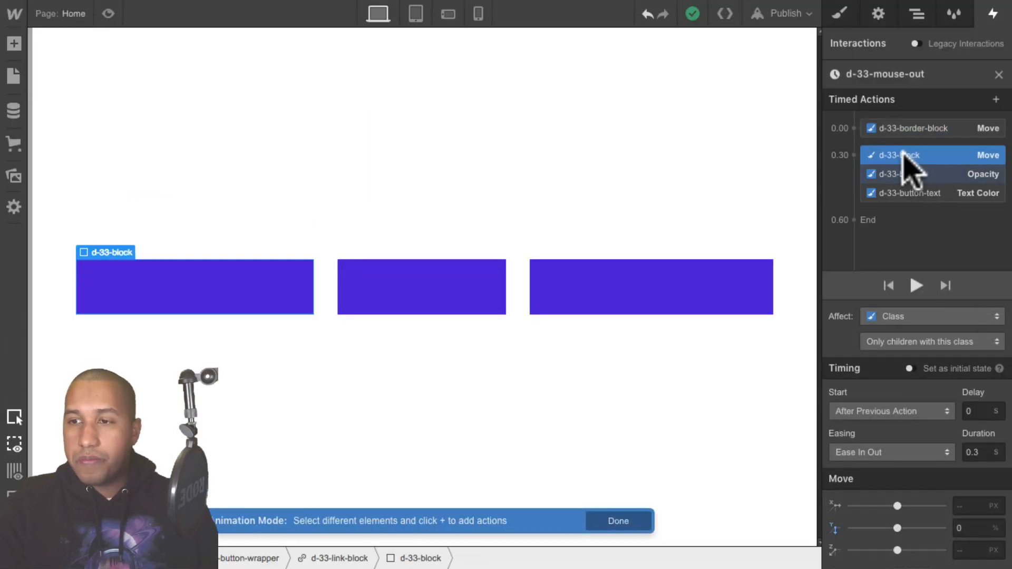
pyautogui.moveTo(926, 150); pyautogui.dragTo(933, 124)
pyautogui.click(910, 182)
pyautogui.moveTo(910, 182); pyautogui.dragTo(917, 135)
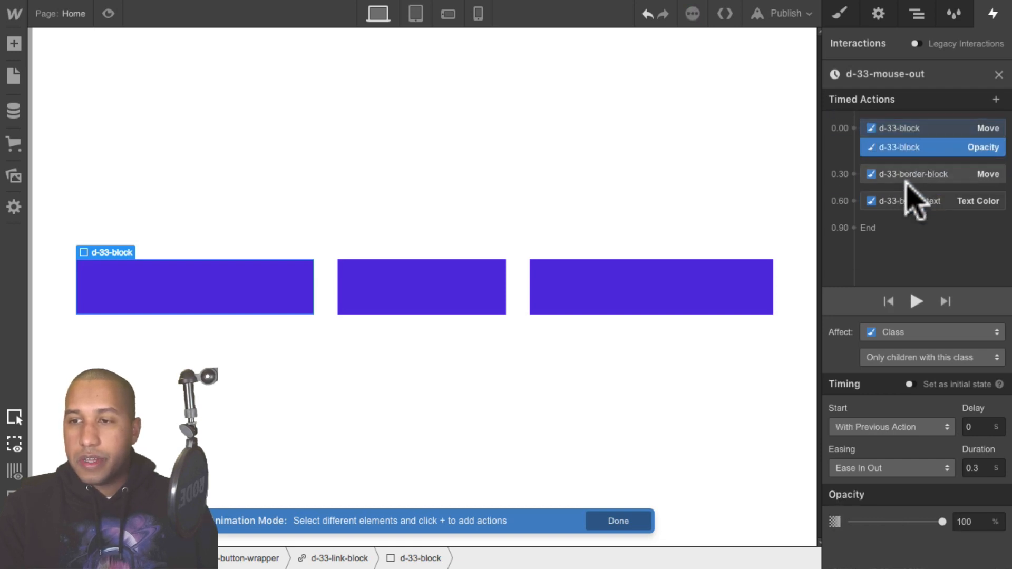
pyautogui.moveTo(915, 201); pyautogui.dragTo(919, 162)
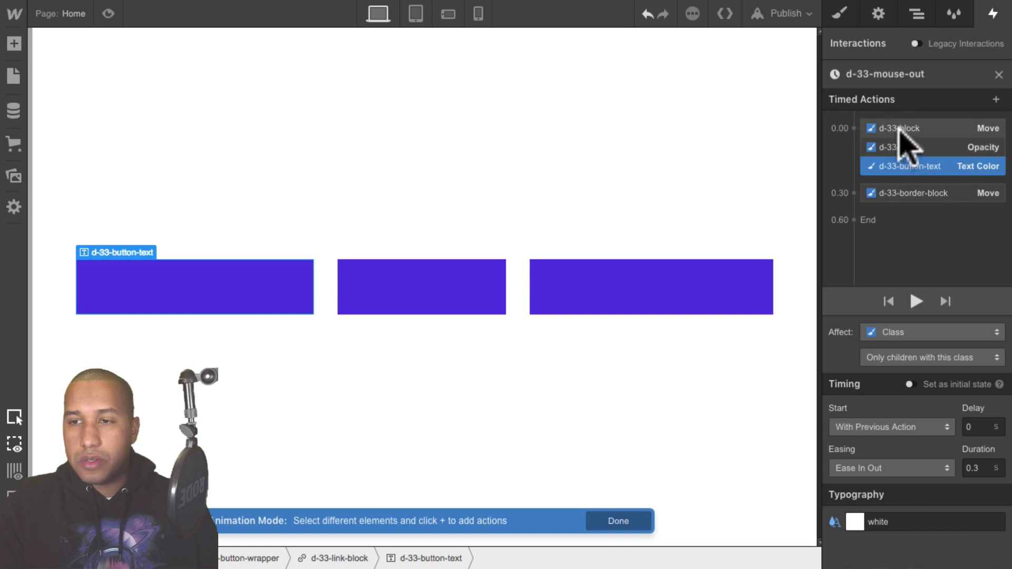
# - Set the d-33-block Move action's Y offset to -100% and its Opacity action to 0%
pyautogui.click(910, 133)
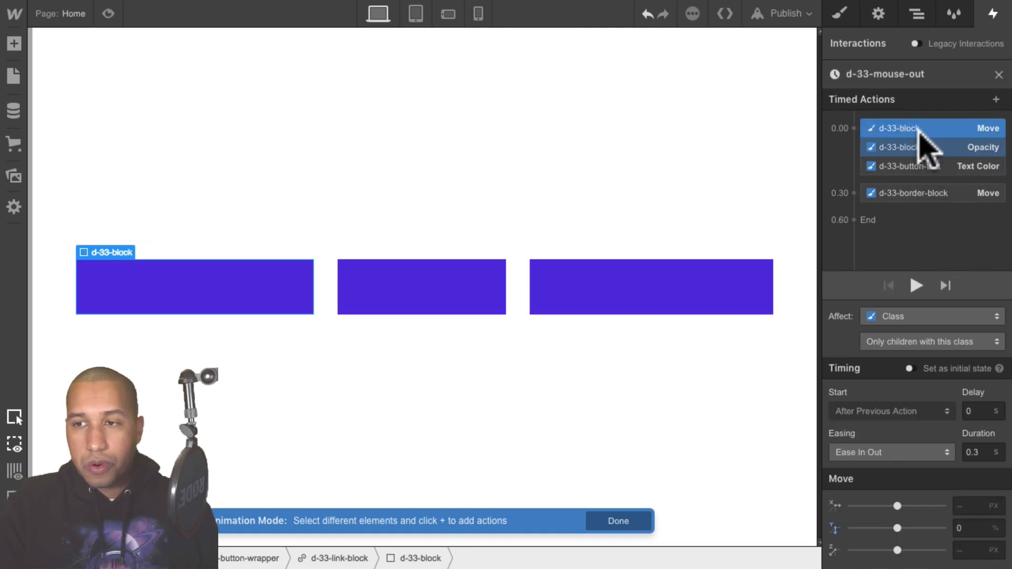
pyautogui.click(972, 523)
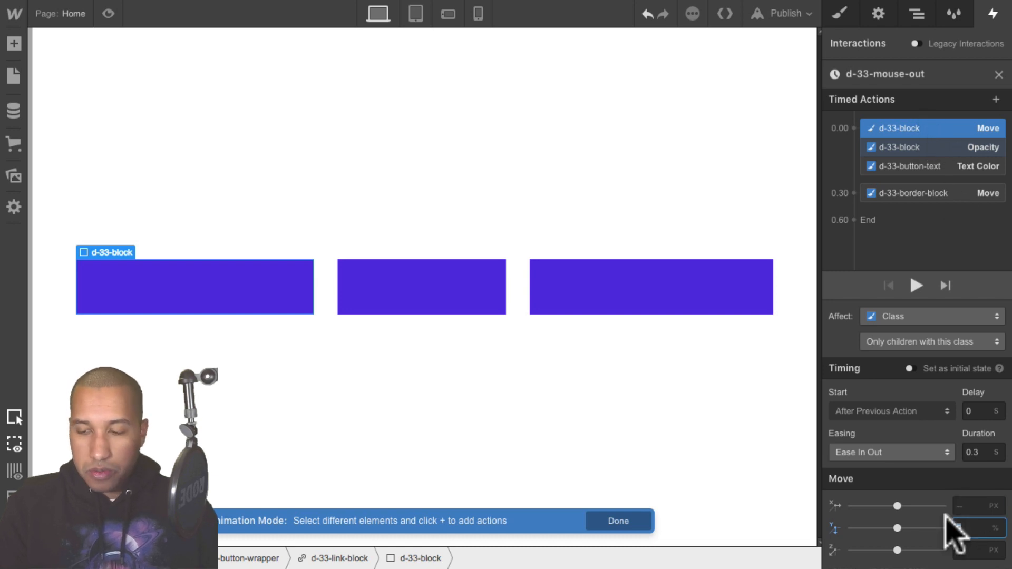
pyautogui.write('-100%')
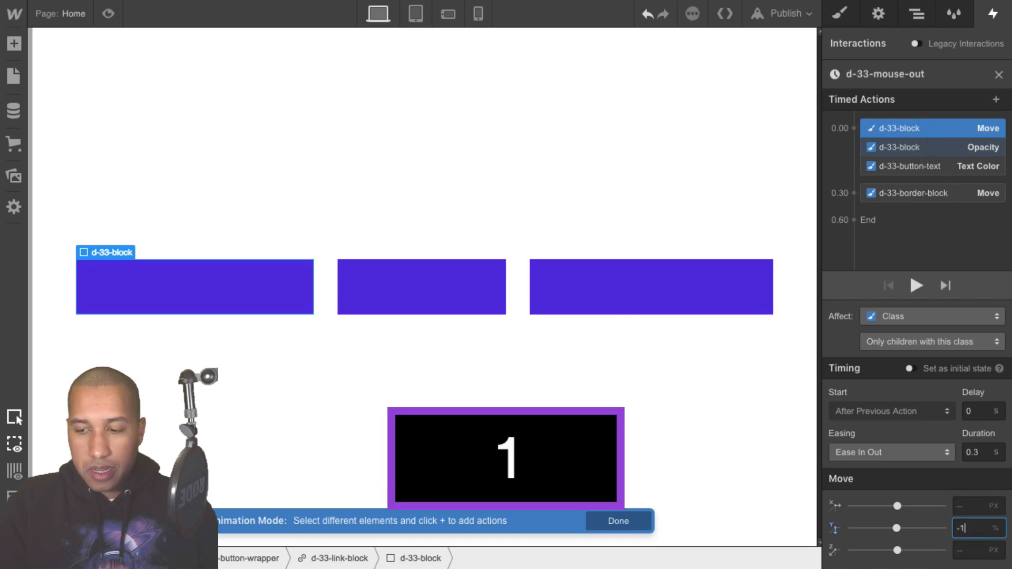
pyautogui.hotkey('shift', 'Return')
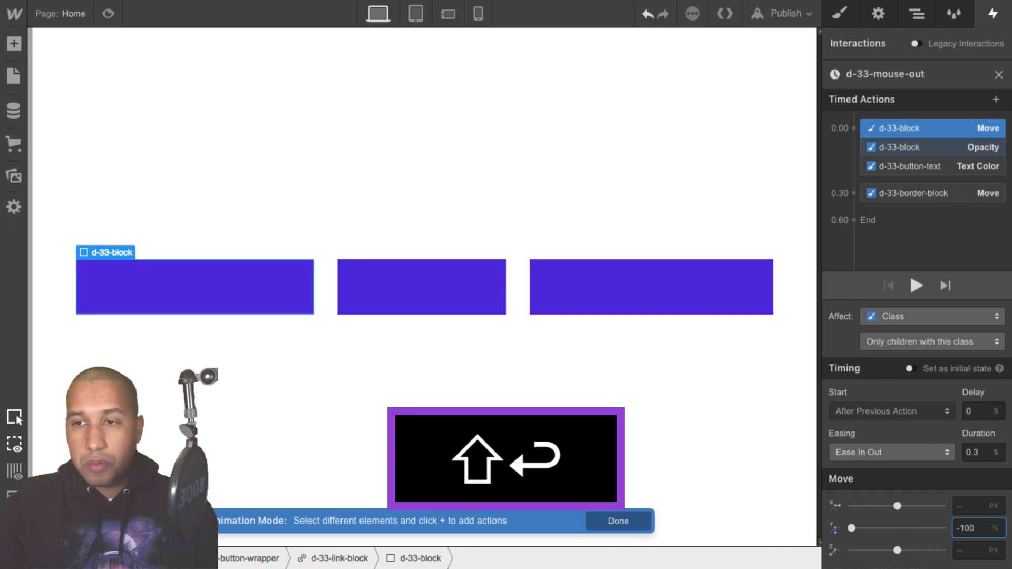
pyautogui.click(946, 148)
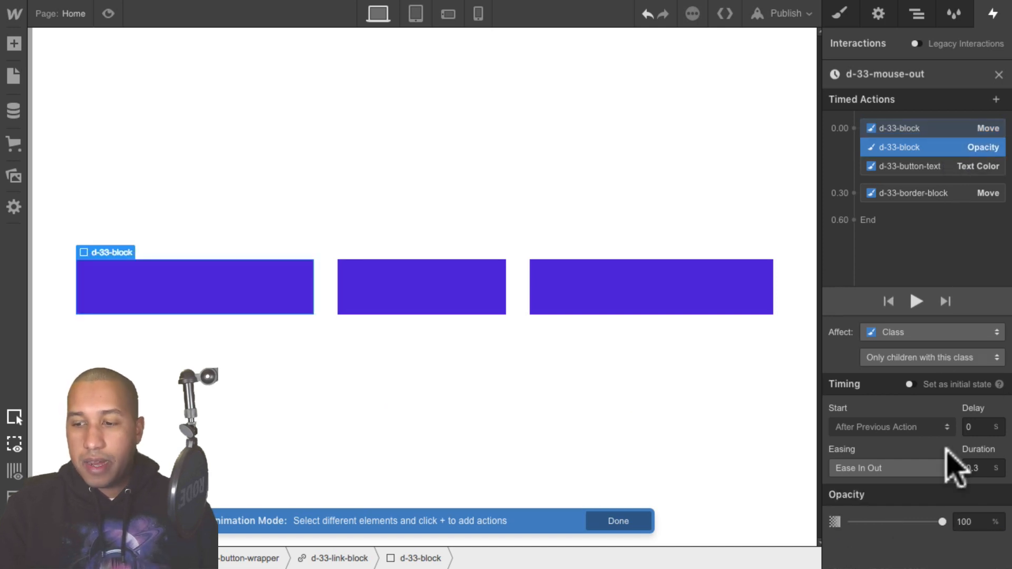
pyautogui.write('0')
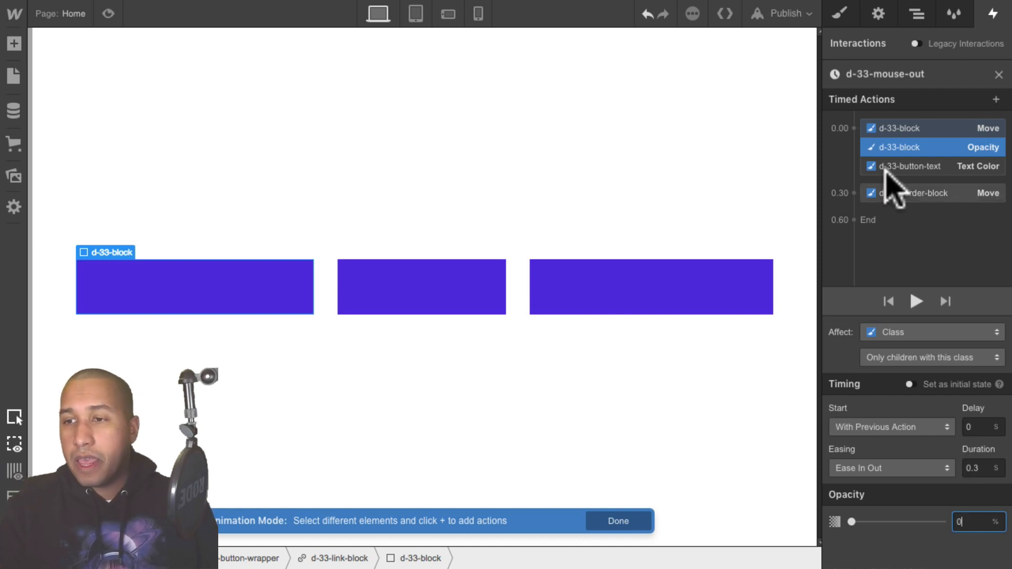
# - Set the d-33-button-text Text Color action to the Blue swatch (#4d16dd)
pyautogui.click(912, 167)
pyautogui.click(854, 521)
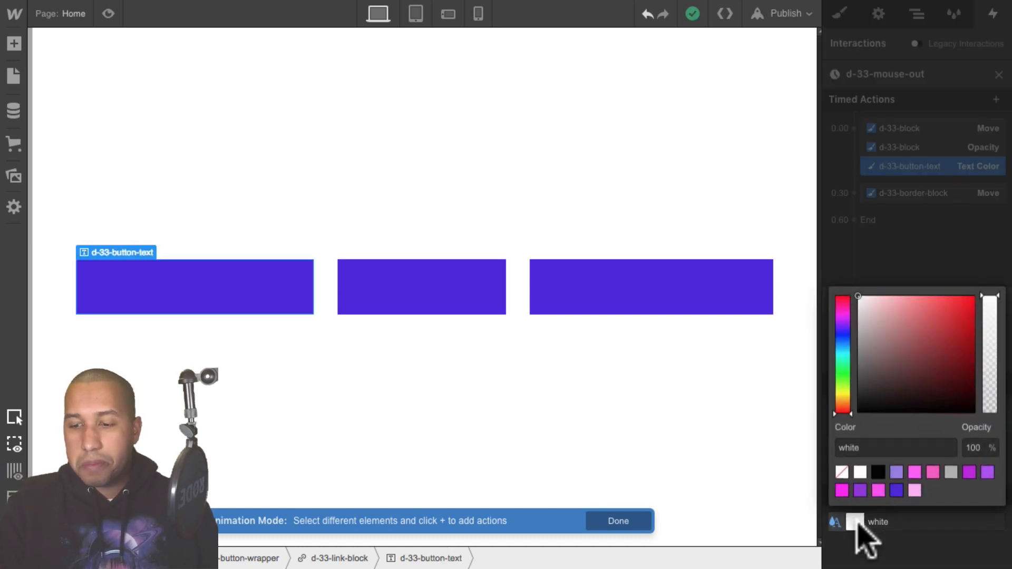
pyautogui.click(896, 490)
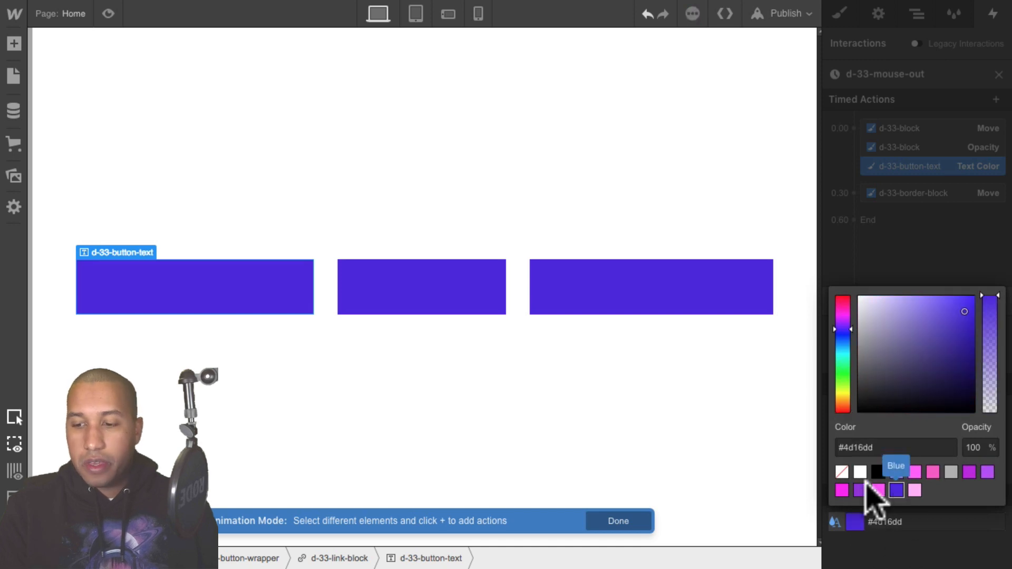
pyautogui.click(921, 269)
# - Set the d-33-border-block Move action's Y offset to 100%
pyautogui.click(922, 195)
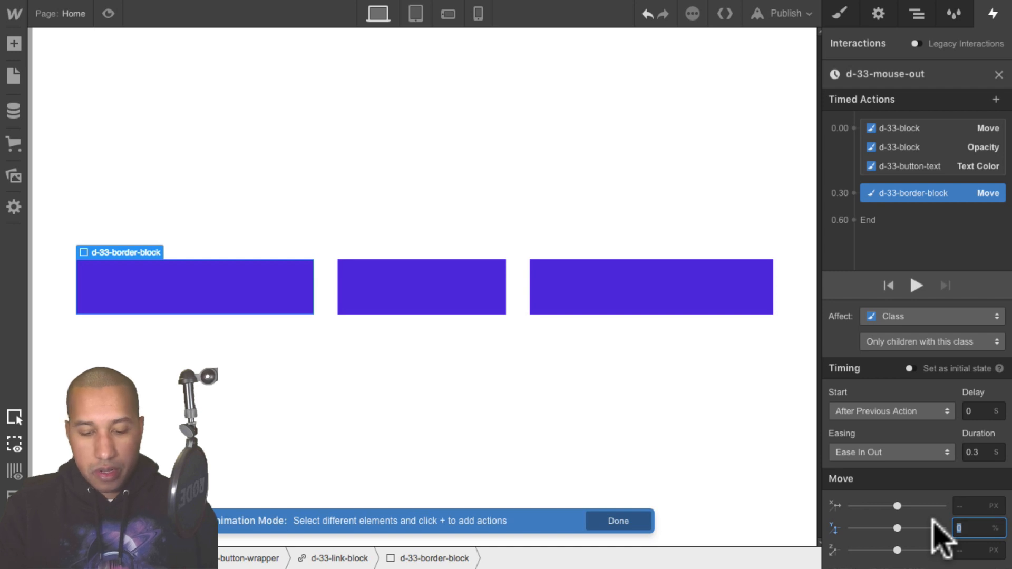
pyautogui.write('100%')
pyautogui.hotkey('shift', 'Return')
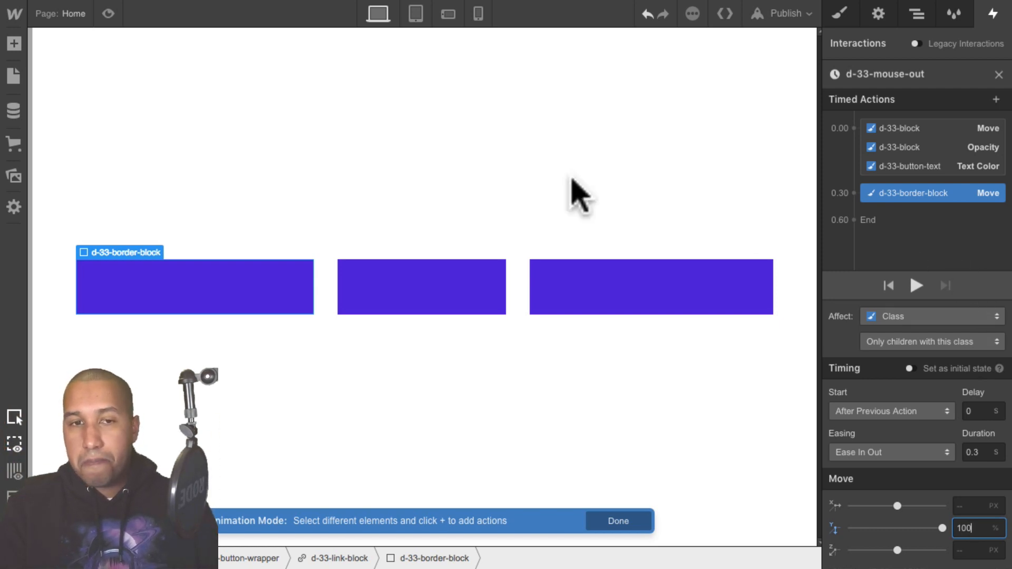
# - Preview the hover-out animation and step through each of its timed actions to review their settings
pyautogui.click(107, 13)
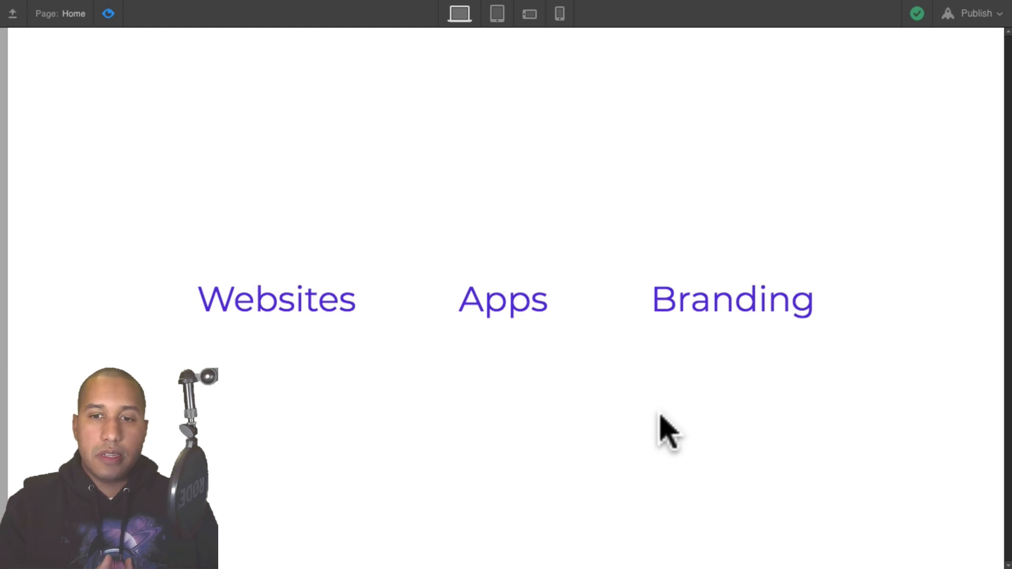
pyautogui.click(109, 13)
pyautogui.click(947, 131)
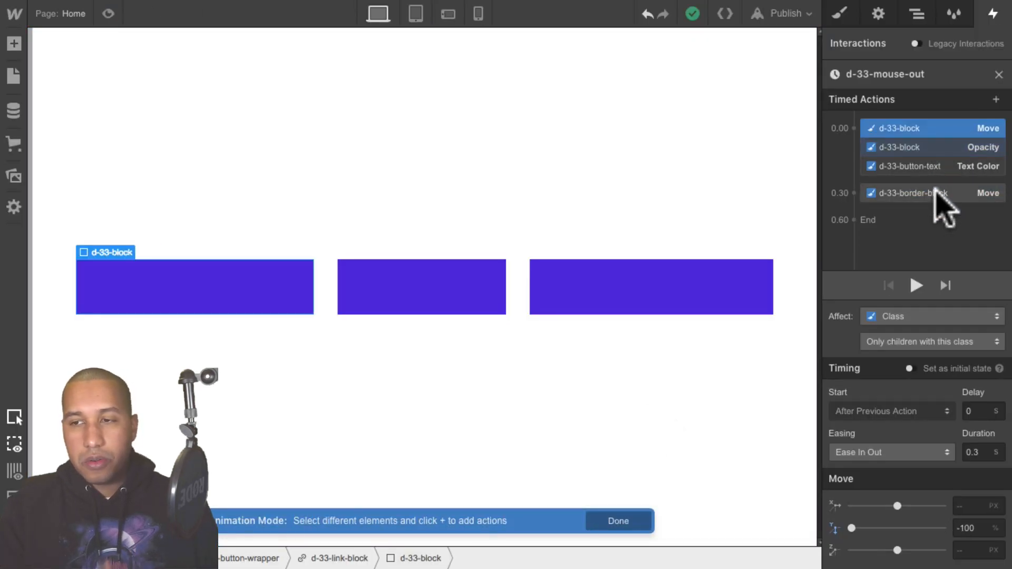
pyautogui.click(923, 147)
pyautogui.click(922, 166)
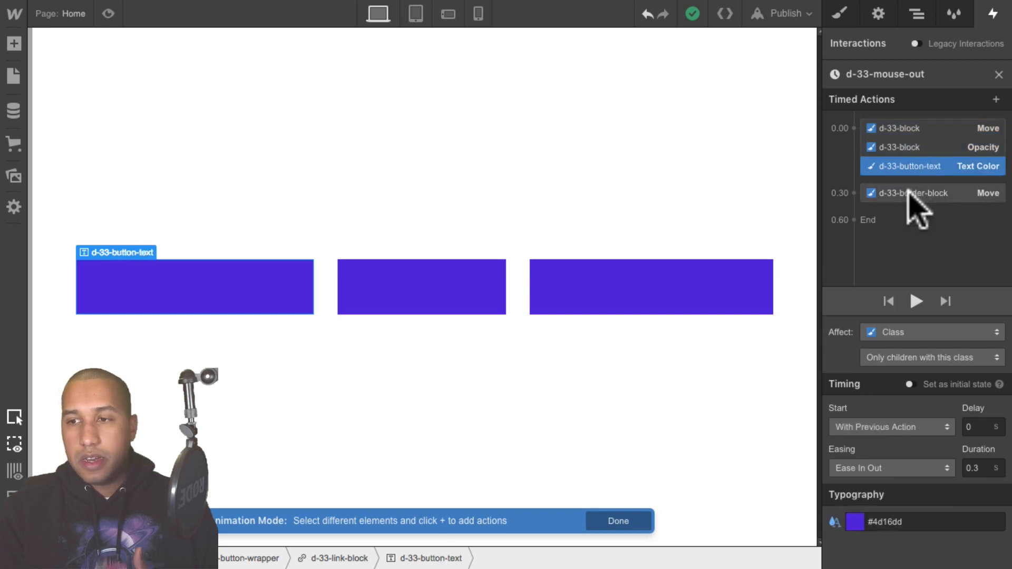
pyautogui.click(908, 192)
pyautogui.click(108, 13)
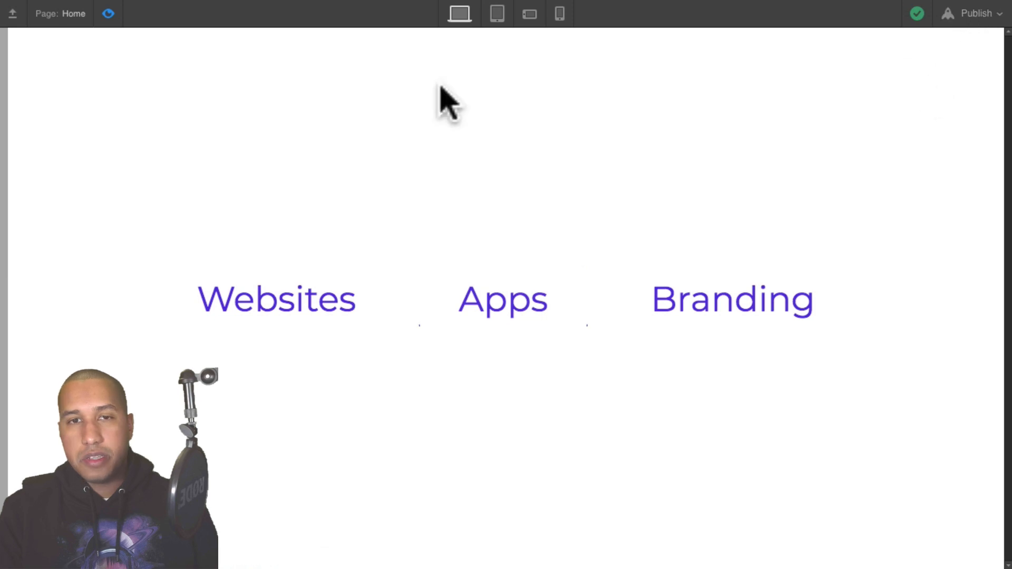
pyautogui.click(107, 14)
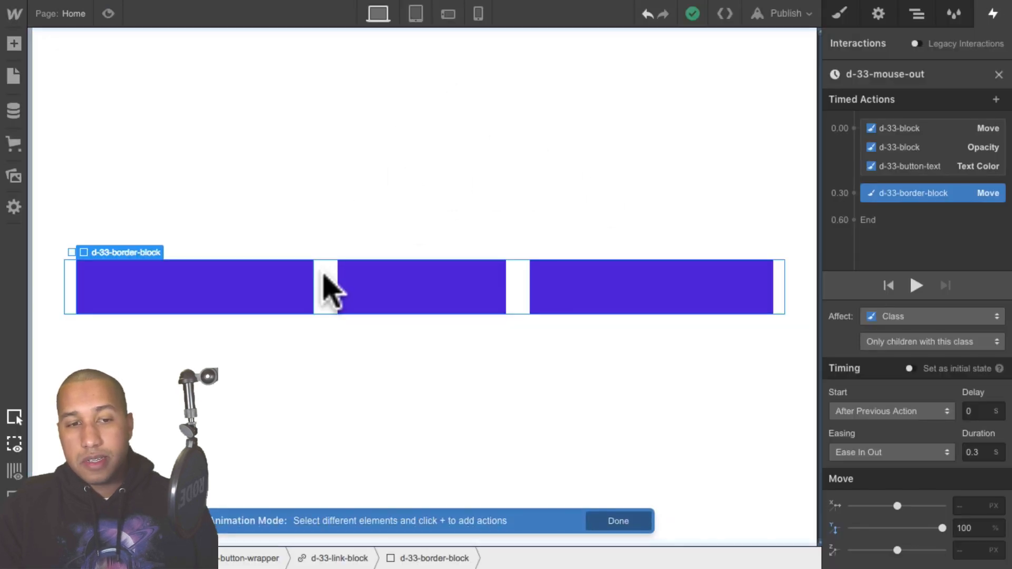
# - Give the d-33-button-wrapper absolute positioning with a top preset and preview the page
pyautogui.click(325, 279)
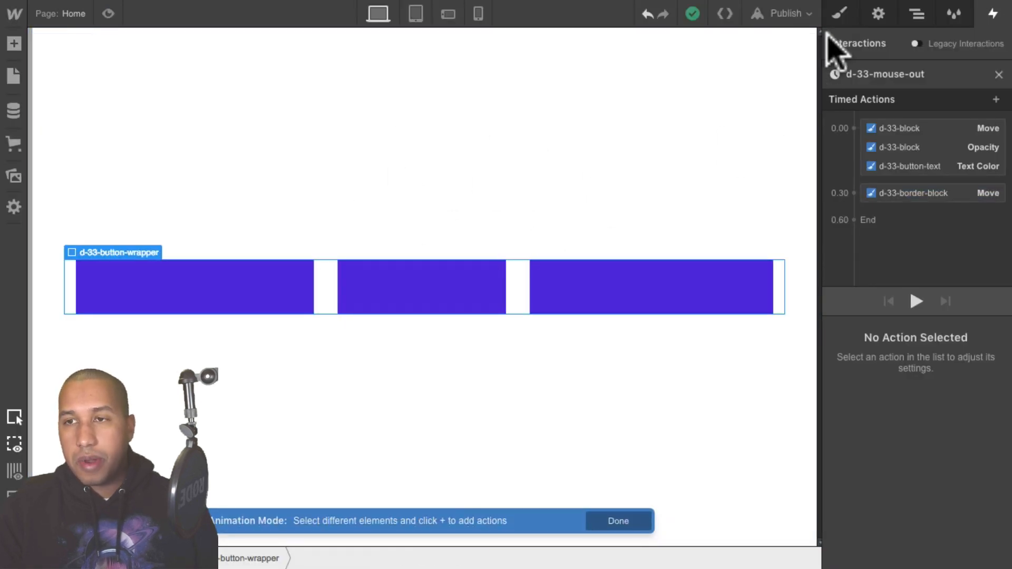
pyautogui.click(839, 14)
pyautogui.click(916, 13)
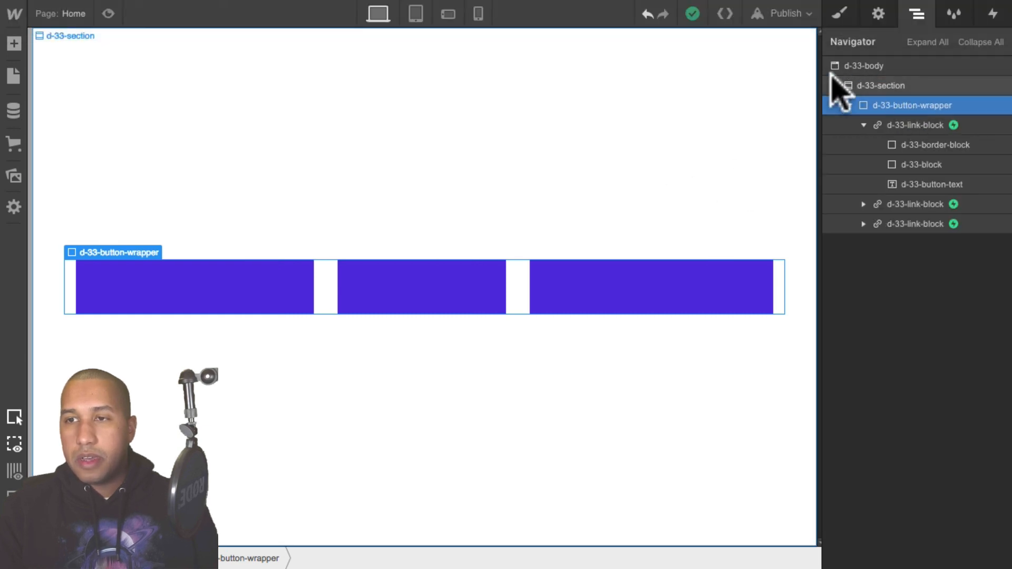
pyautogui.doubleClick(866, 105)
pyautogui.scroll(-8, 926, 357)
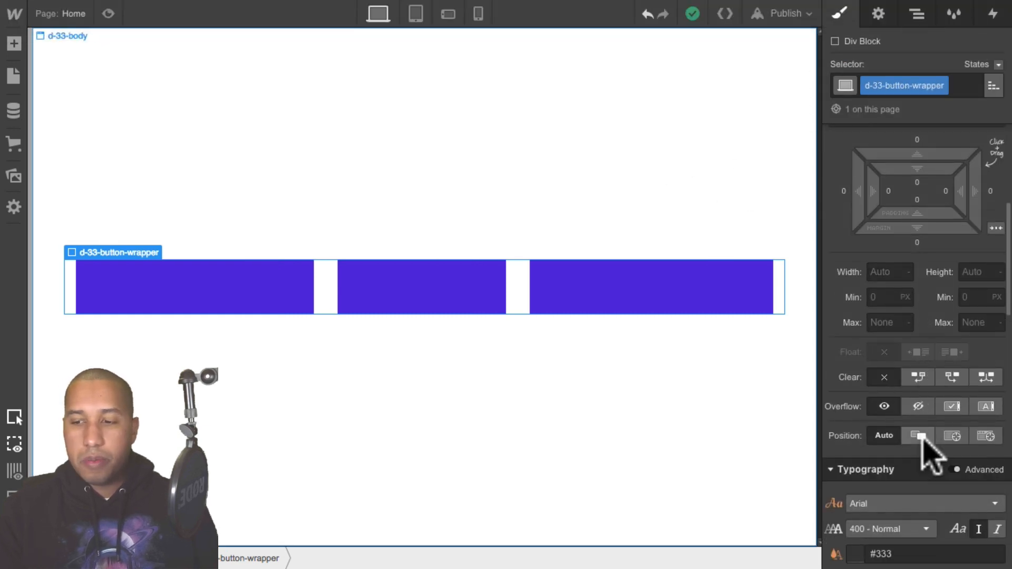
pyautogui.scroll(-3, 916, 441)
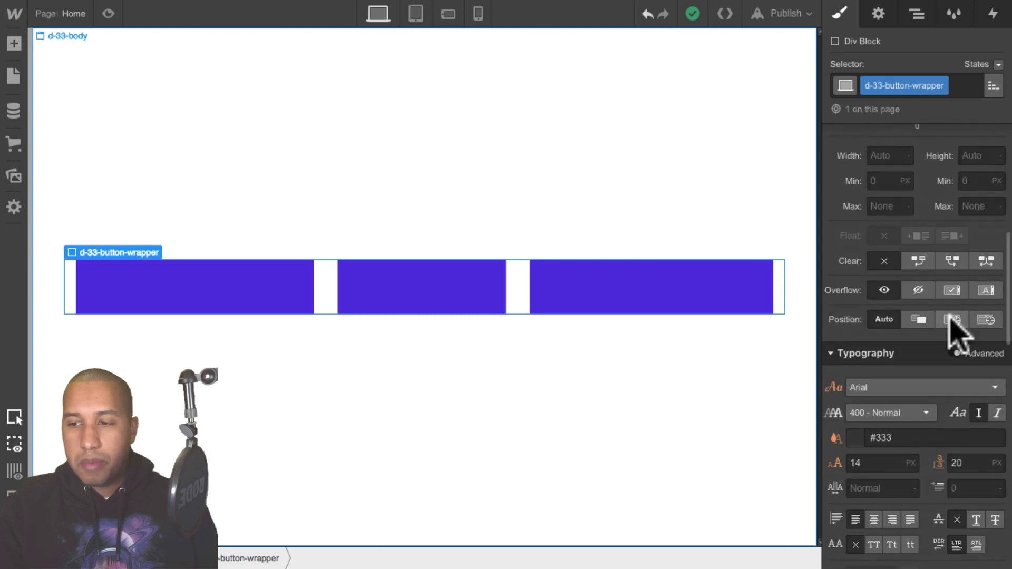
pyautogui.click(952, 320)
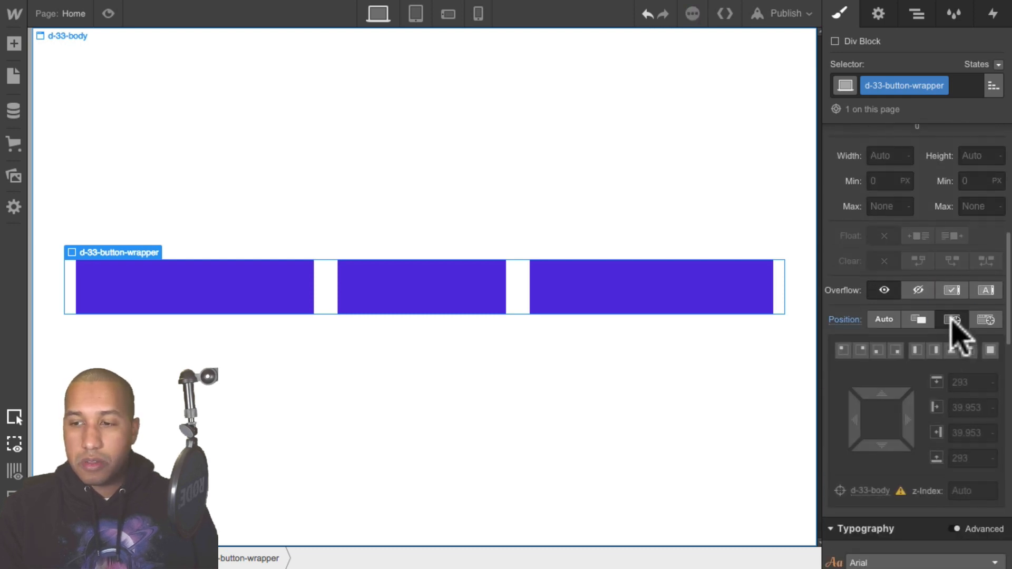
pyautogui.click(862, 351)
pyautogui.click(108, 13)
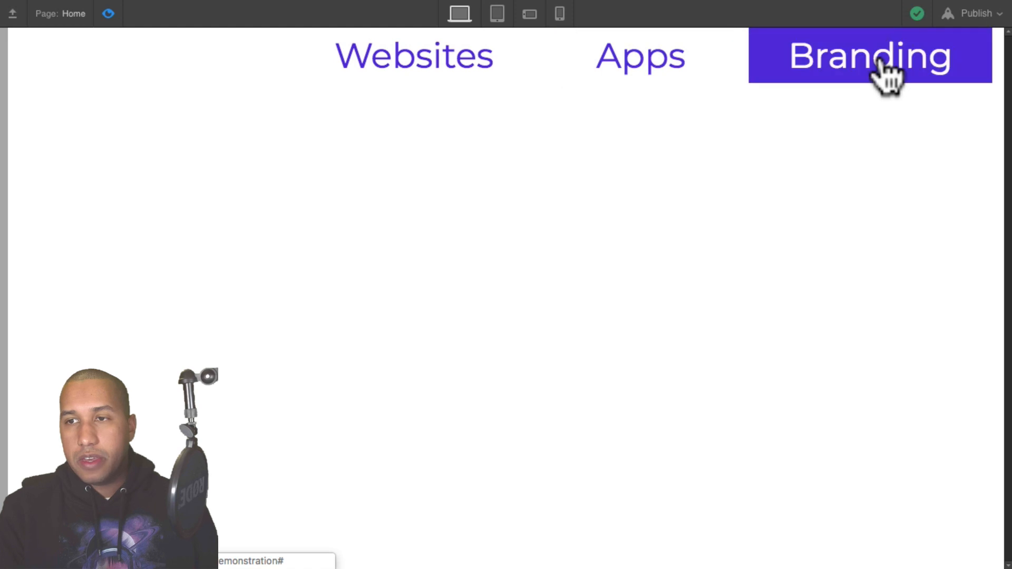
pyautogui.click(108, 13)
# - Preview the buttons again and select the d-33-section
pyautogui.scroll(-10, 917, 343)
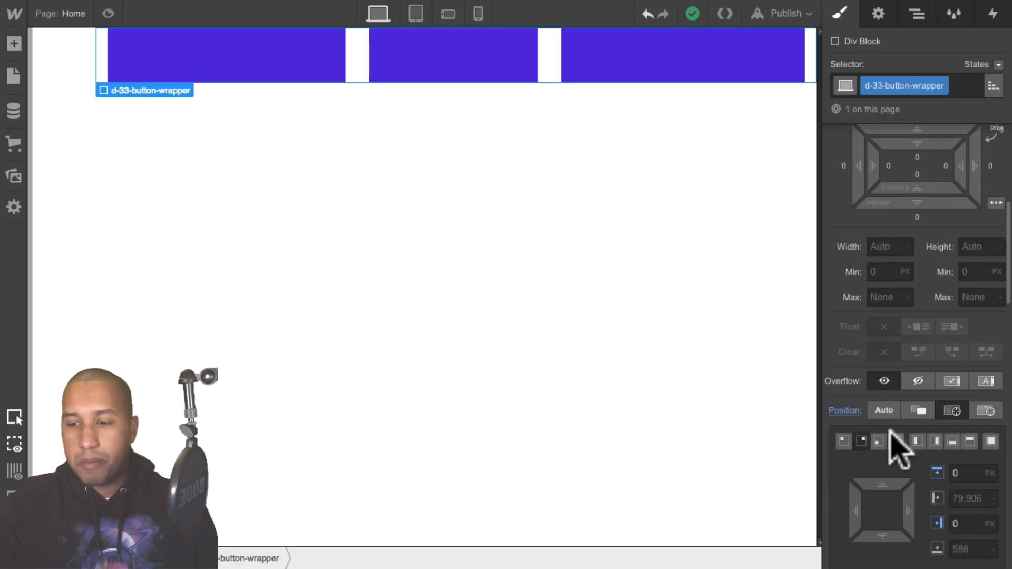
pyautogui.scroll(4, 298, 271)
pyautogui.click(108, 13)
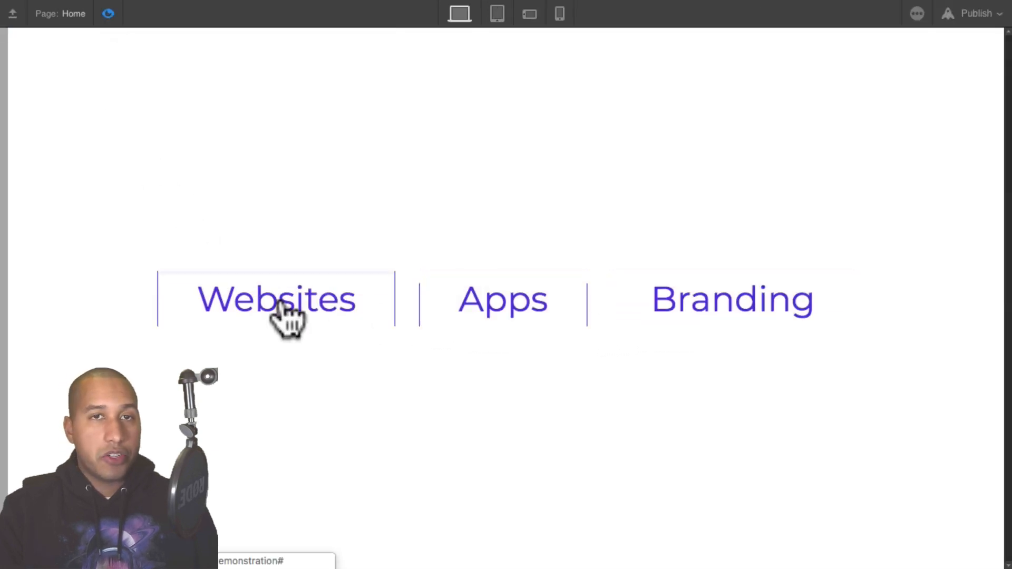
pyautogui.click(108, 13)
pyautogui.click(154, 128)
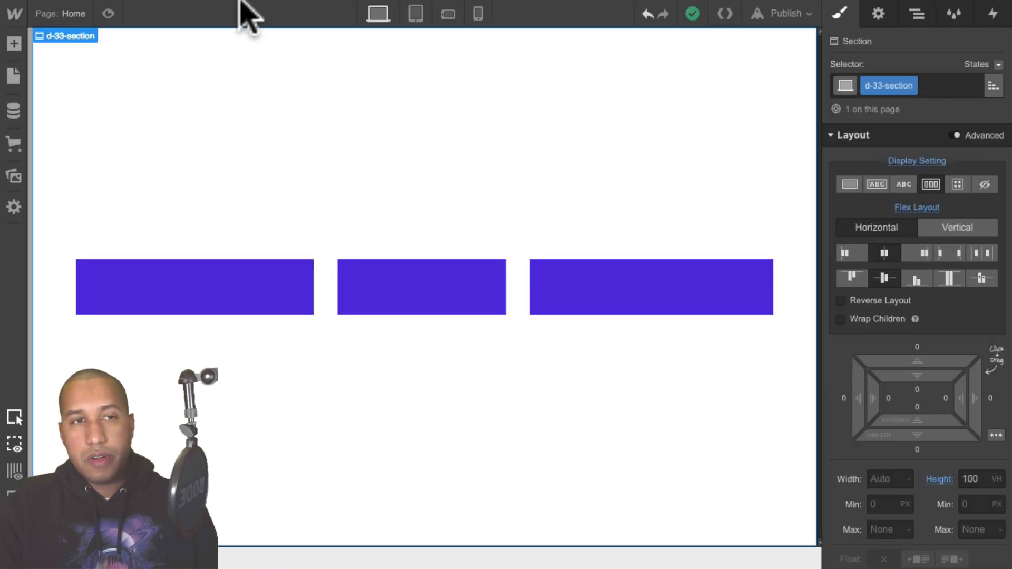
# - Show the browser toolbar and switch to the published daily-interaction-33 site tab to test the button hovers
pyautogui.click(182, 10)
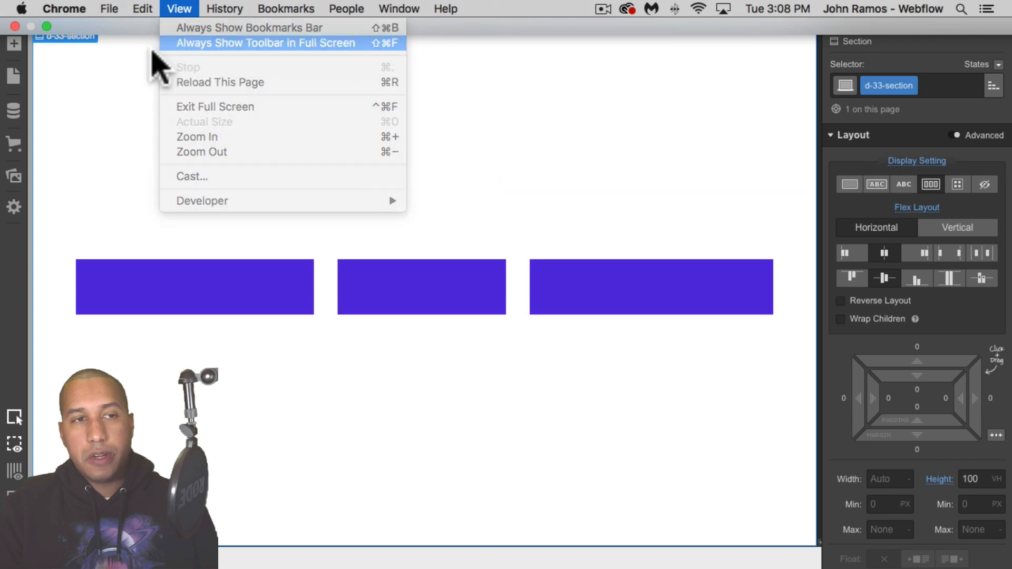
pyautogui.click(163, 43)
pyautogui.click(76, 55)
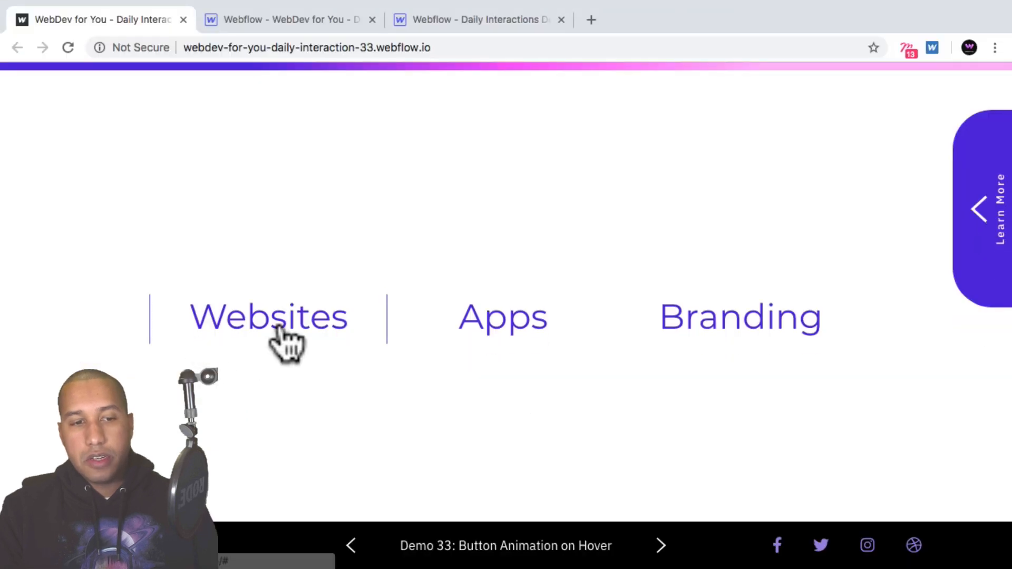